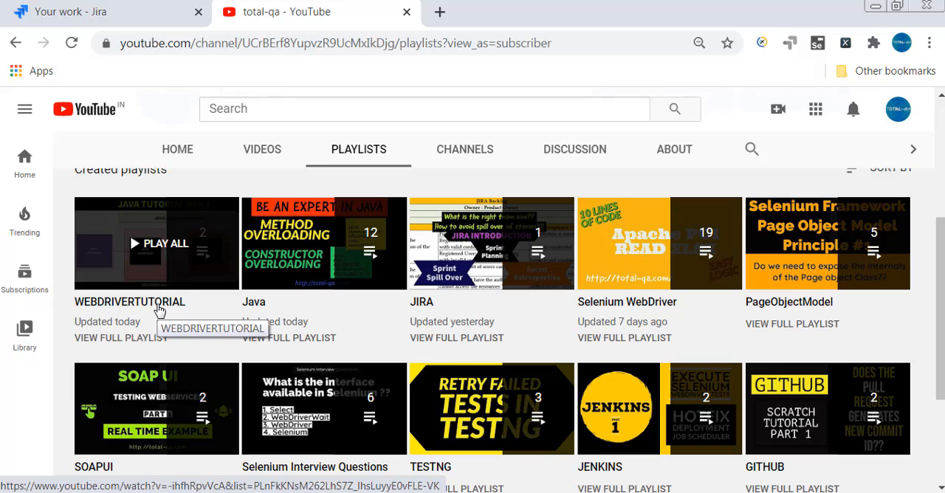
- Switch to the zephyr.txt notes in Notepad and review the Zephyr plugin heading and the Part 1 topics
scroll(347, 343, "down", 2)
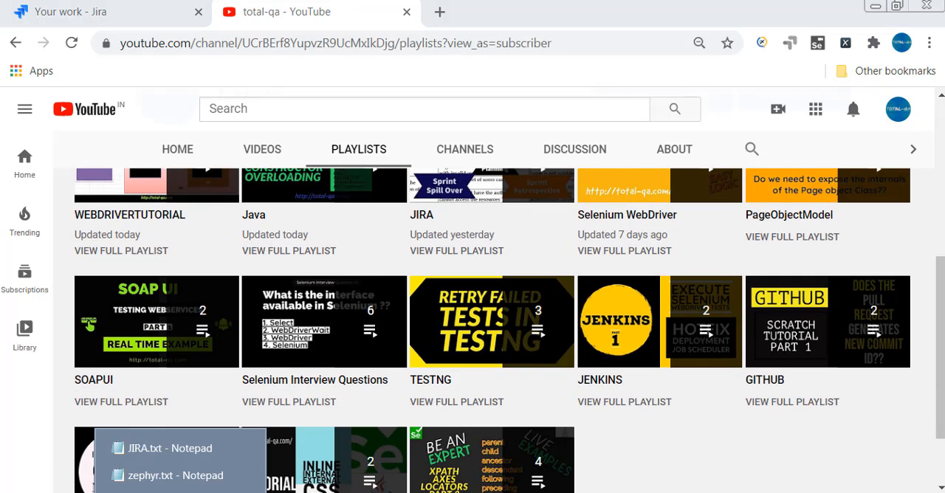
left_click(176, 484)
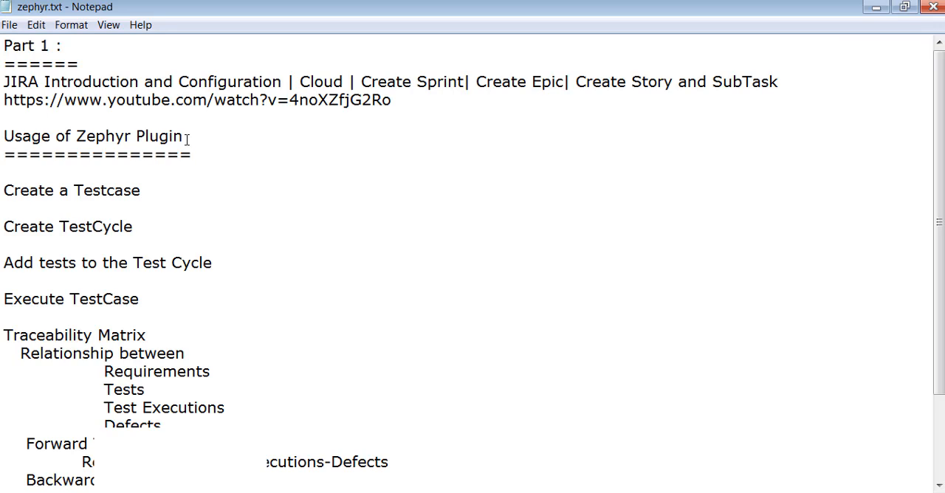
left_click_drag(185, 137, 3, 138)
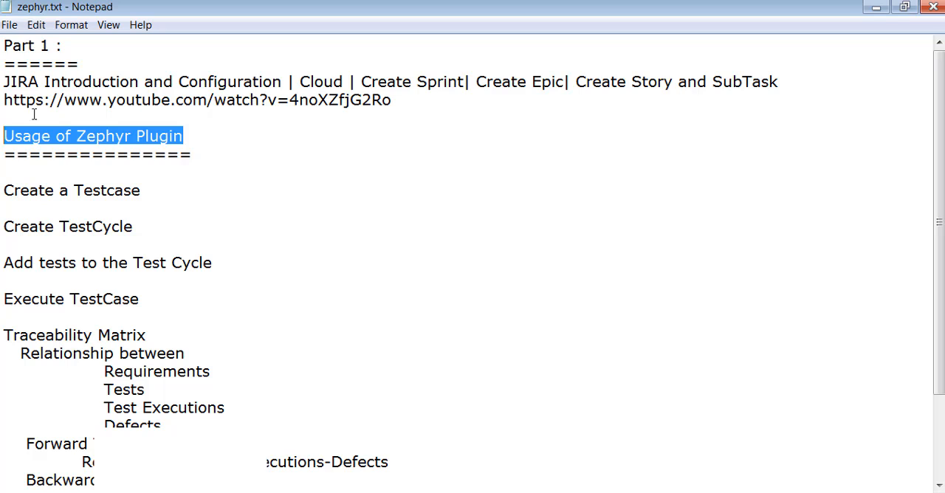
left_click_drag(2, 38, 96, 38)
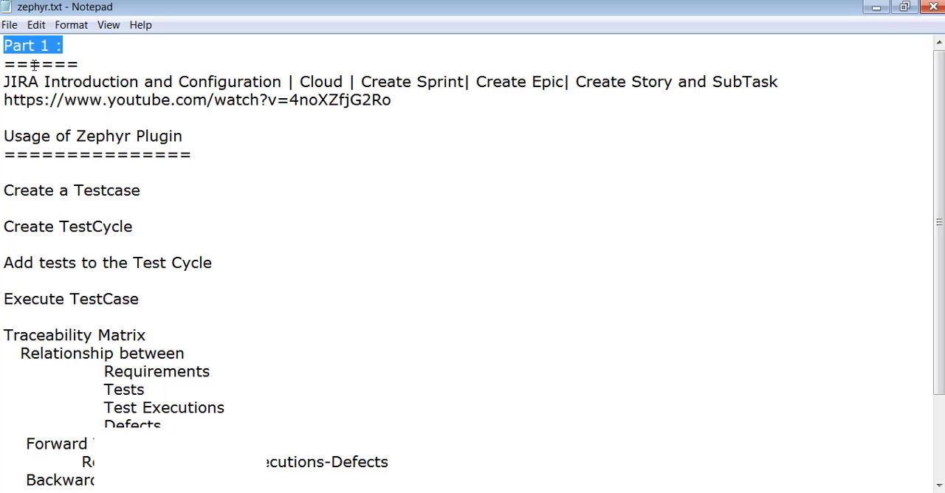
left_click(134, 68)
left_click_drag(158, 68, 346, 83)
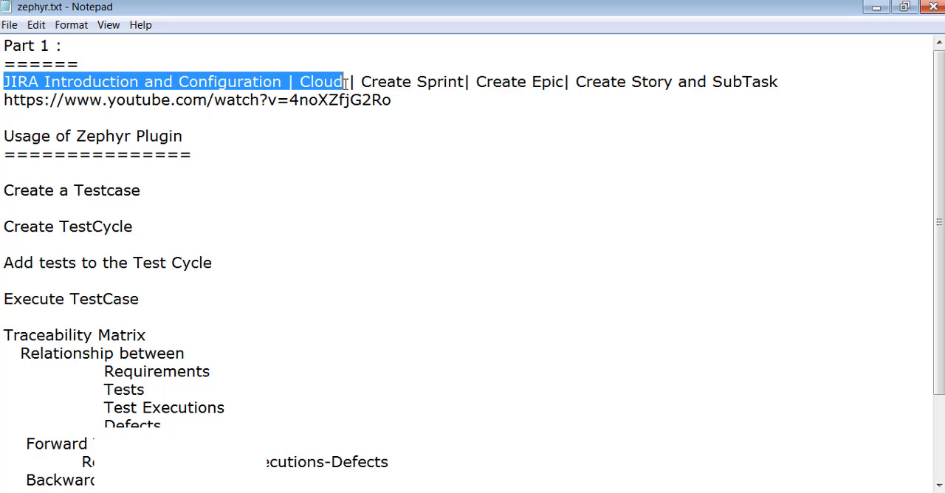
left_click_drag(345, 84, 674, 77)
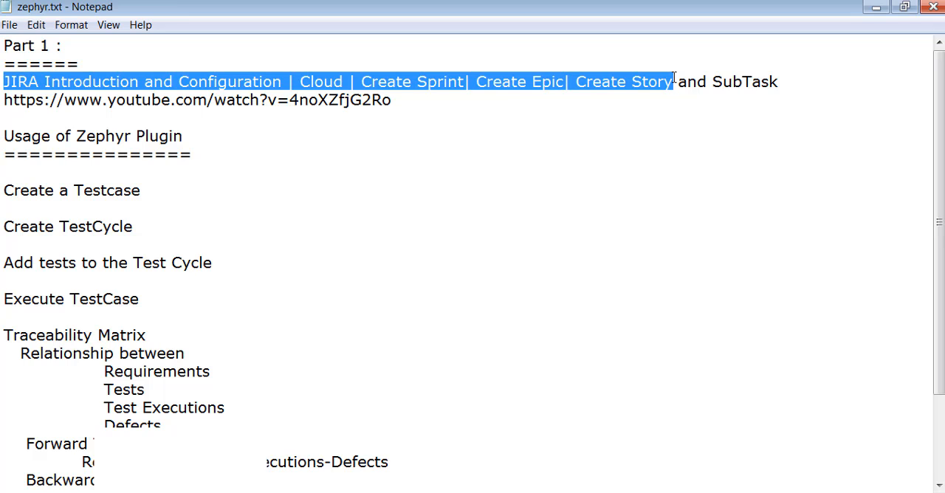
left_click_drag(674, 77, 788, 80)
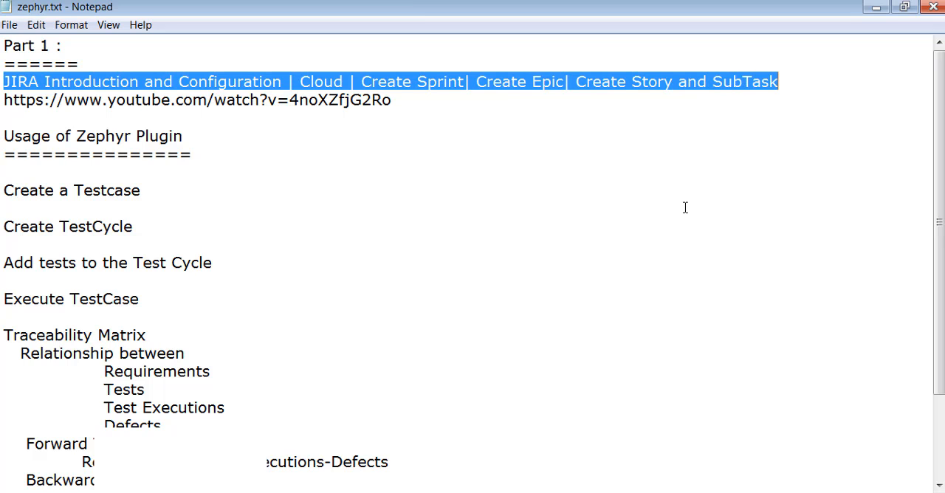
- Switch to the JIRA.txt notes and look through the JIRA installation and configuration content
left_click(176, 492)
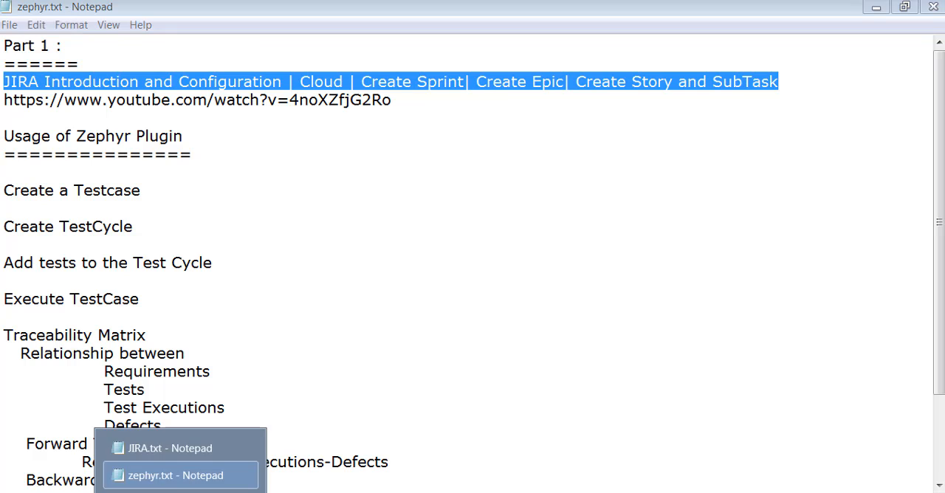
left_click(176, 449)
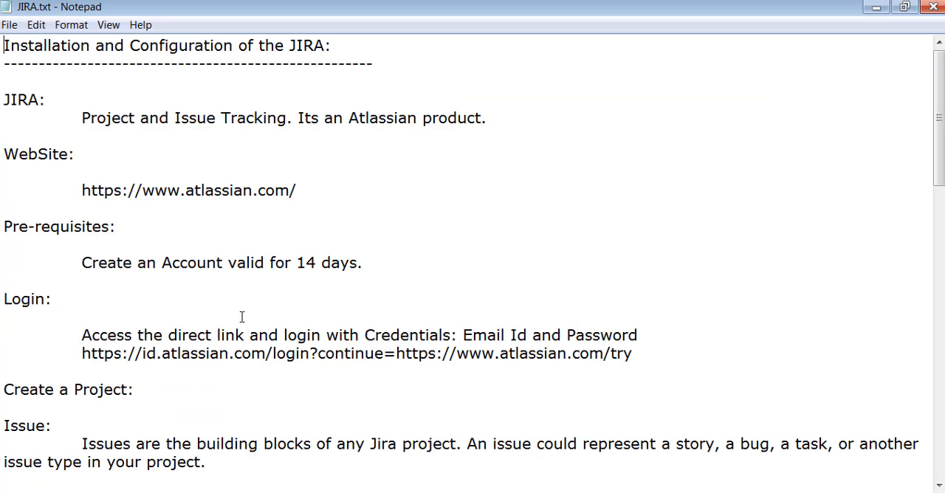
scroll(244, 317, "down", 9)
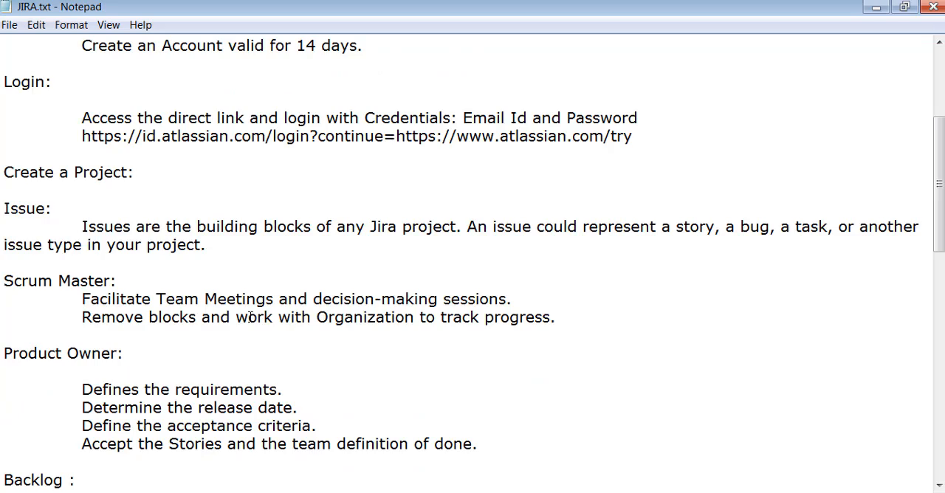
scroll(250, 317, "down", 3)
scroll(248, 316, "up", 12)
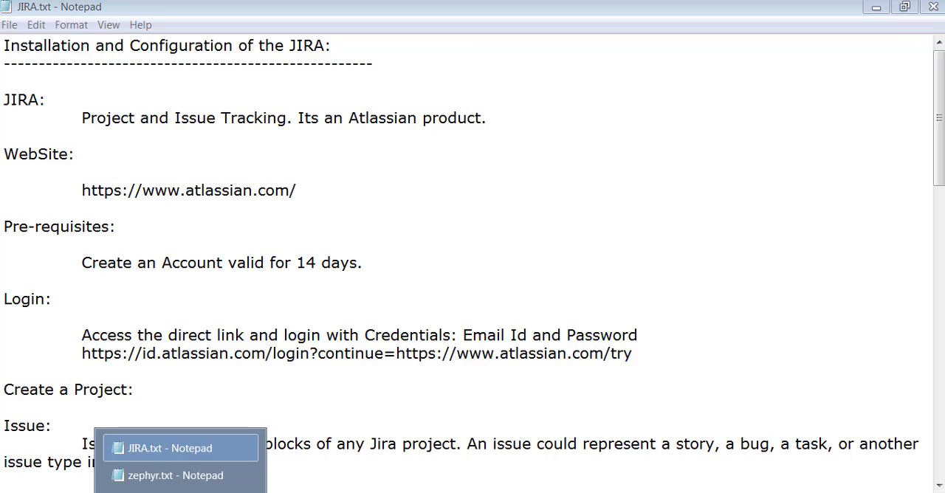
- Return to zephyr.txt and review the Zephyr topics, from test cycles and test execution to traceability, test case import and integration
left_click(179, 480)
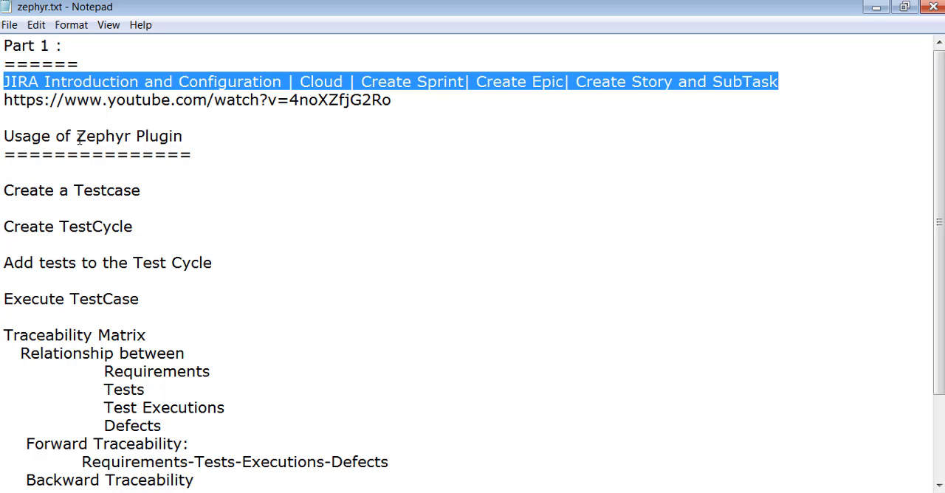
left_click_drag(77, 138, 190, 133)
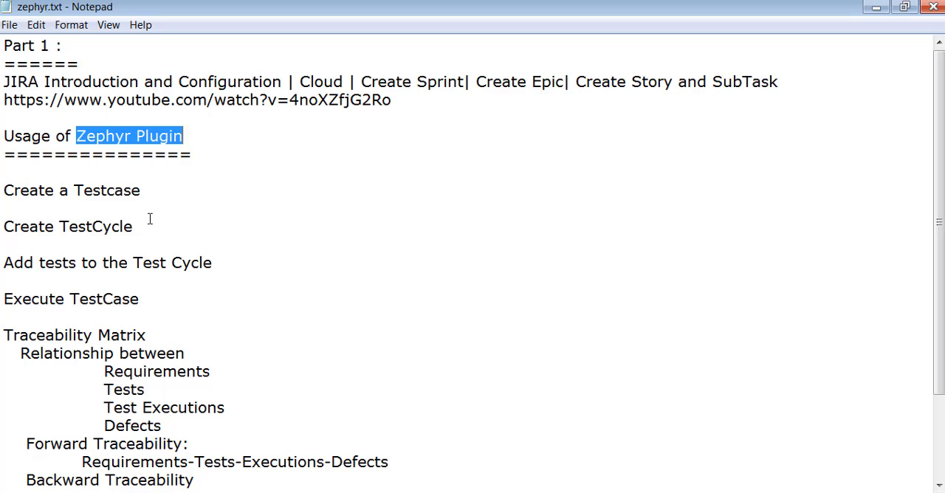
left_click_drag(142, 223, 59, 223)
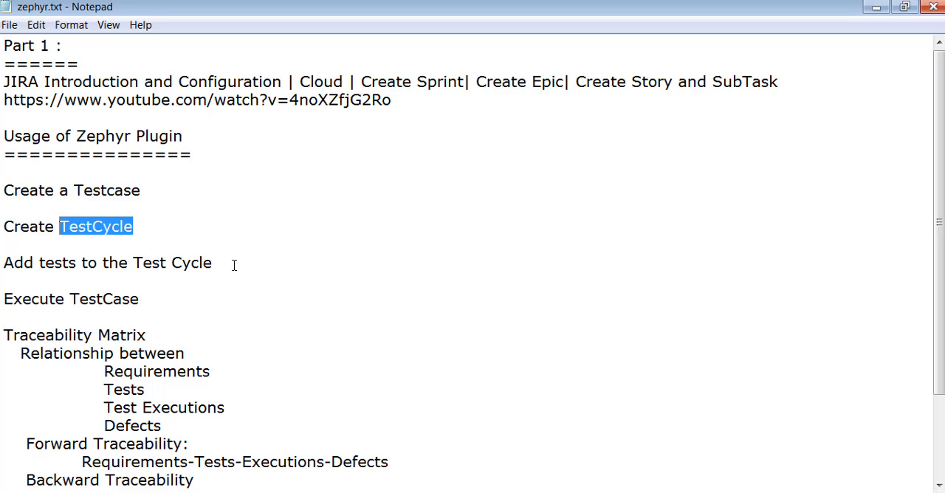
left_click_drag(234, 266, 4, 268)
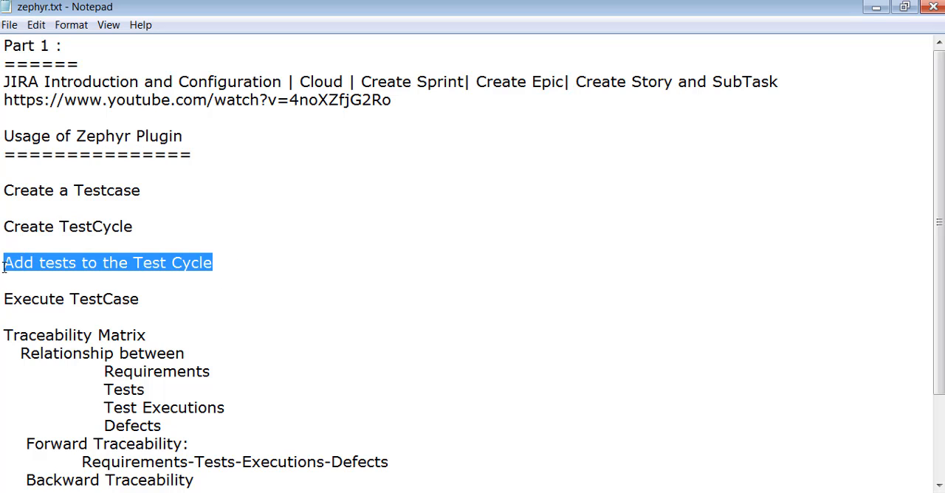
left_click_drag(145, 300, 12, 301)
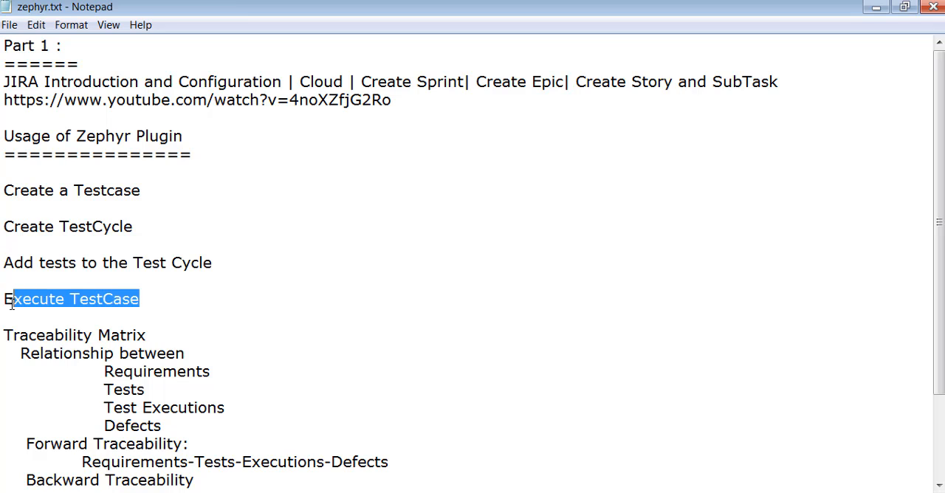
left_click(78, 333)
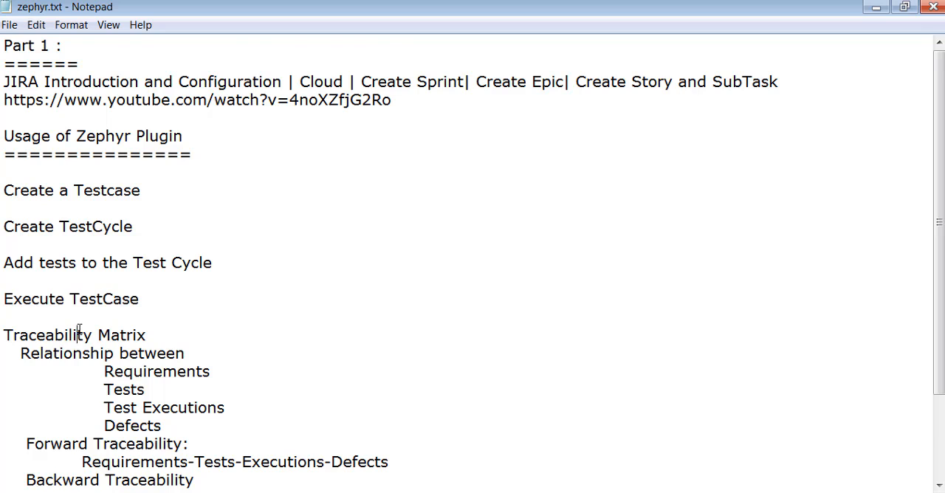
scroll(78, 333, "down", 1)
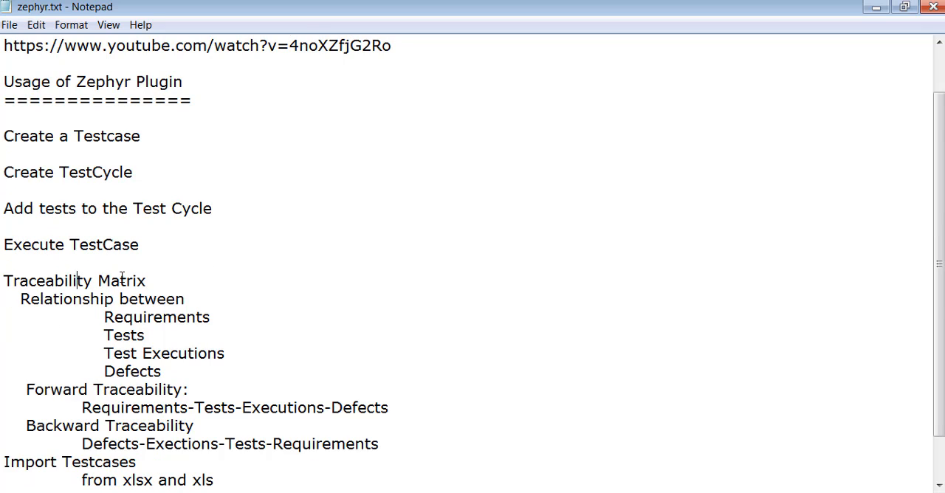
scroll(112, 327, "down", 1)
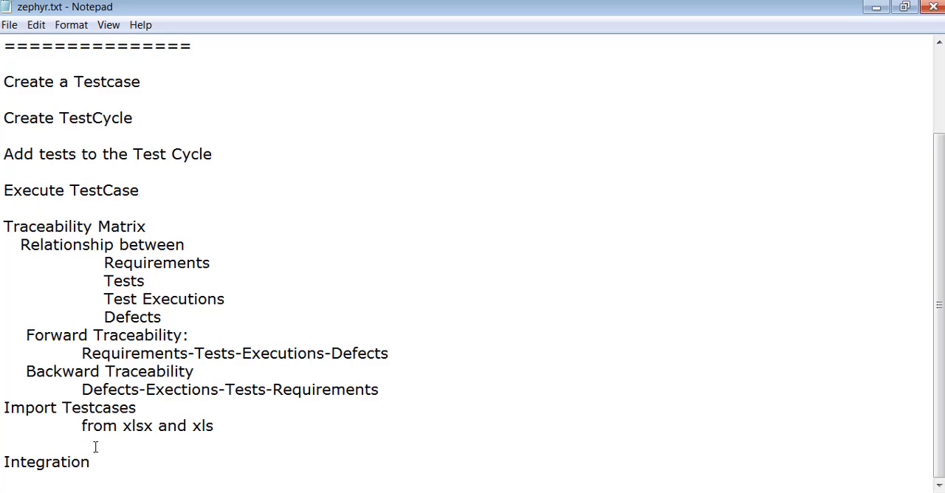
scroll(131, 378, "up", 2)
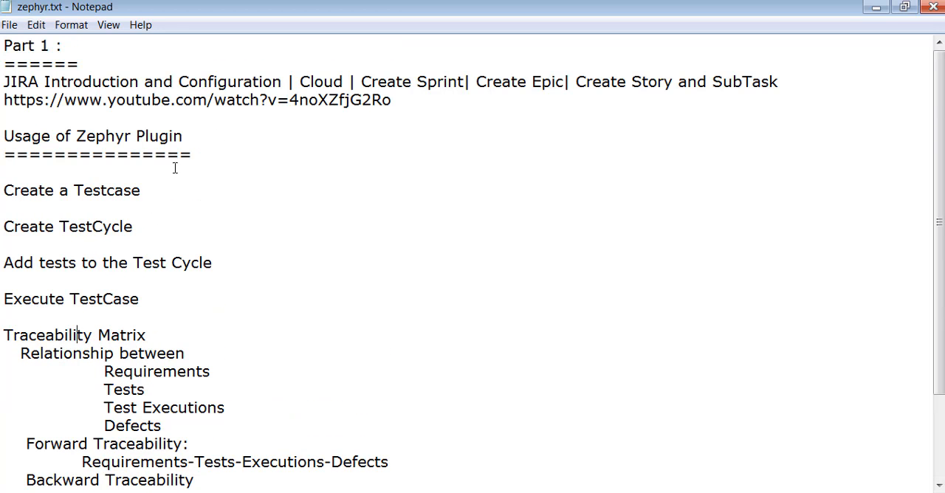
- Highlight the "Create a Testcase" line in the notes
left_click(164, 190)
key("ctrl+shift+Left")
key("ctrl+shift+Left")
key("ctrl+shift+Left")
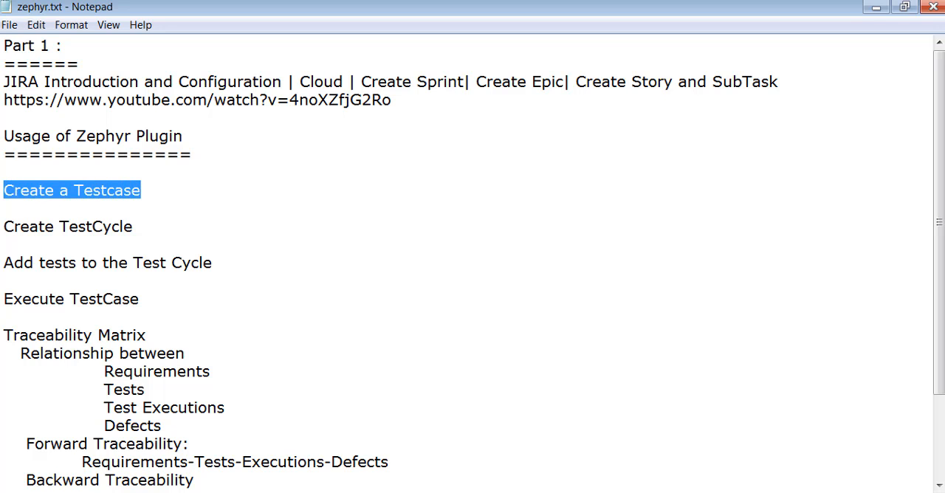
- Switch to Jira in the browser and open EcommerceProject from the recent projects
key("alt+Tab")
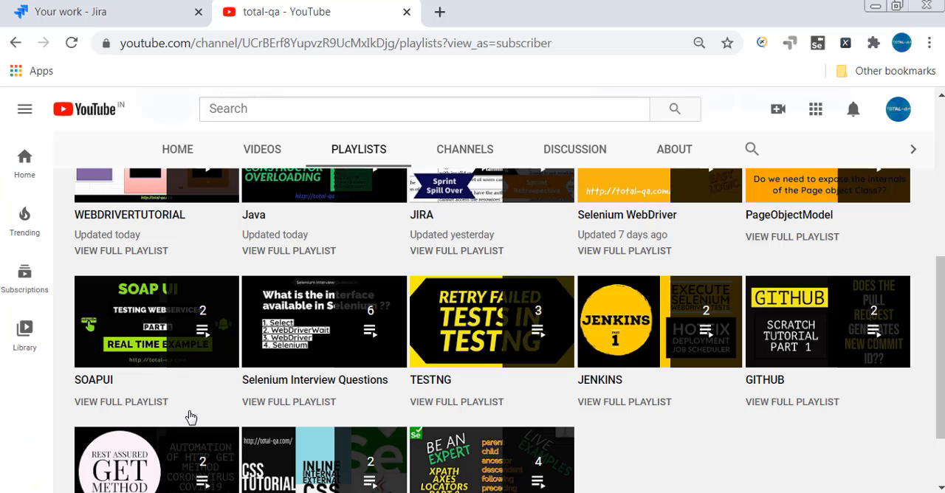
left_click(124, 18)
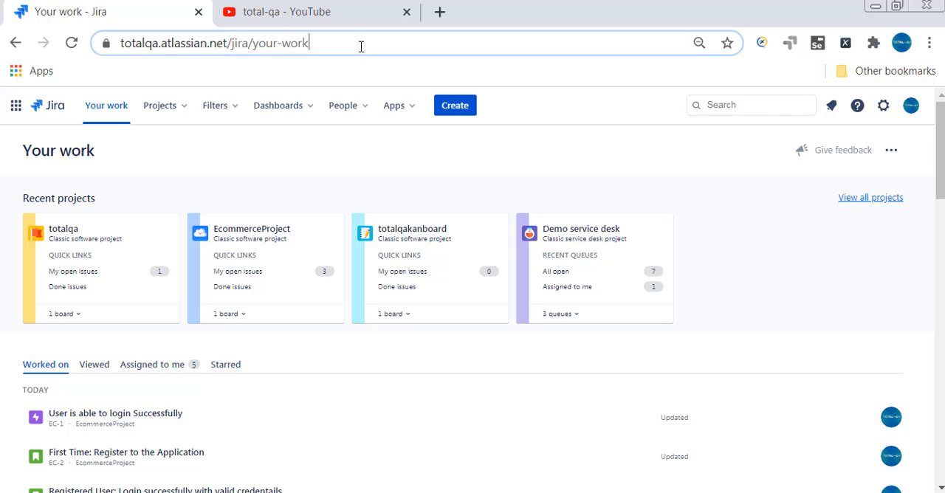
left_click_drag(359, 44, 4, 11)
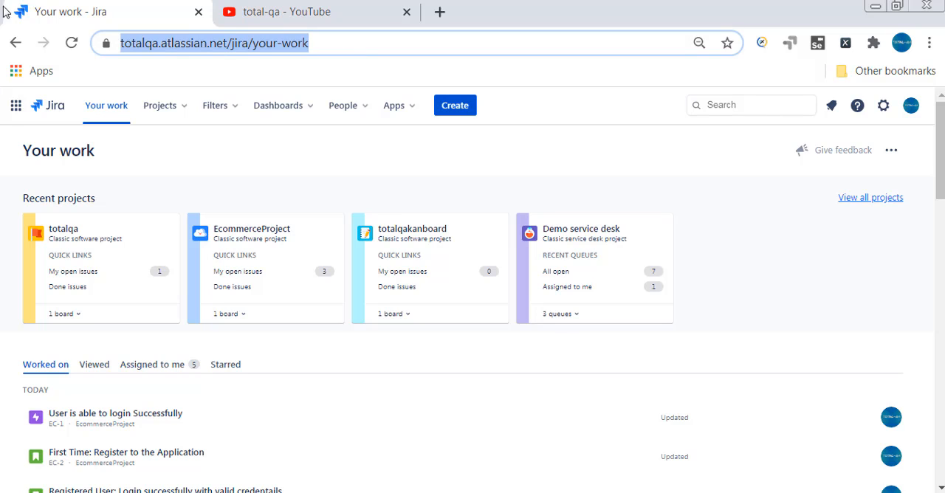
left_click(911, 106)
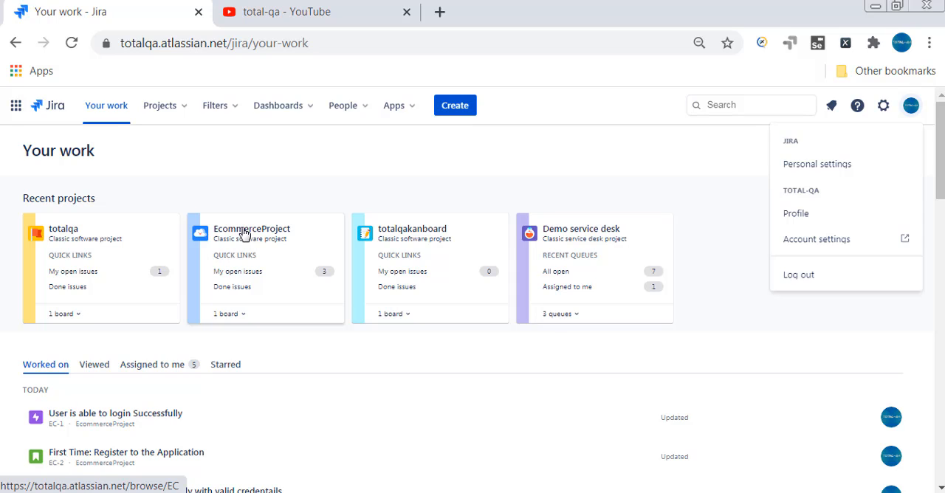
left_click(244, 234)
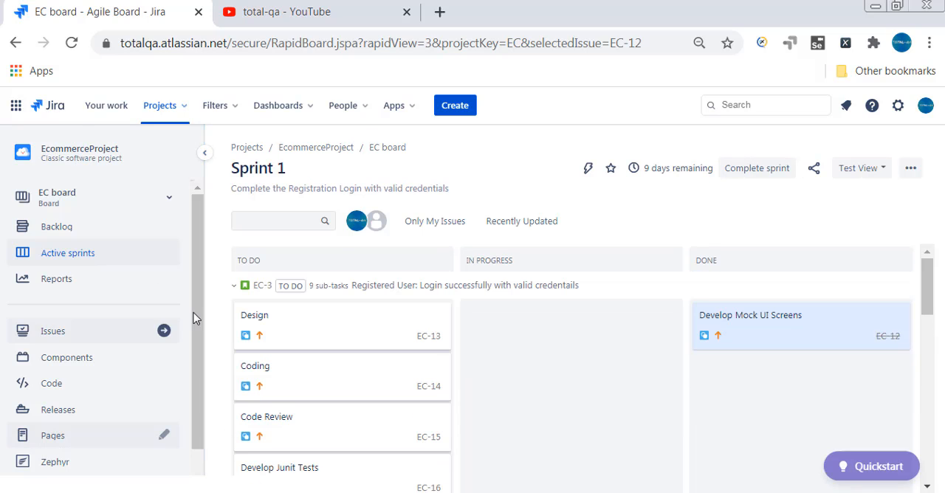
- Check the project navigation and the installed apps for the Zephyr entry
scroll(199, 298, "down", 1)
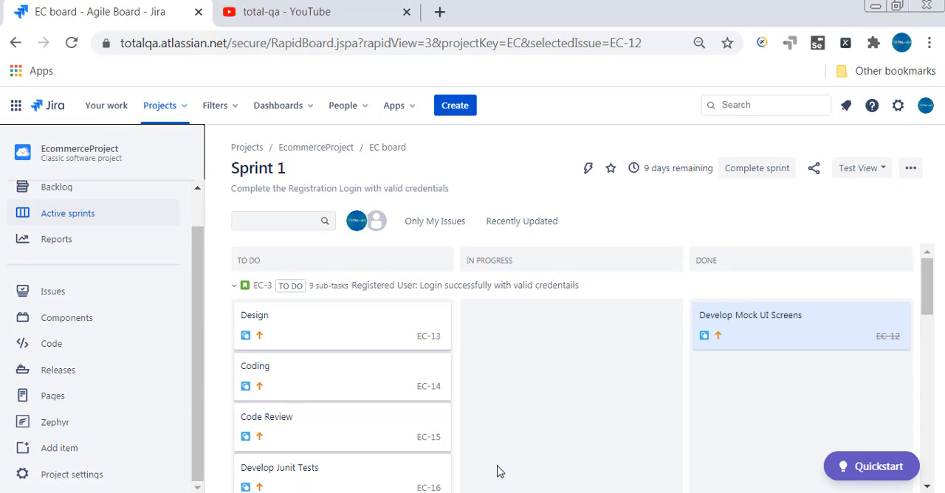
left_click(396, 107)
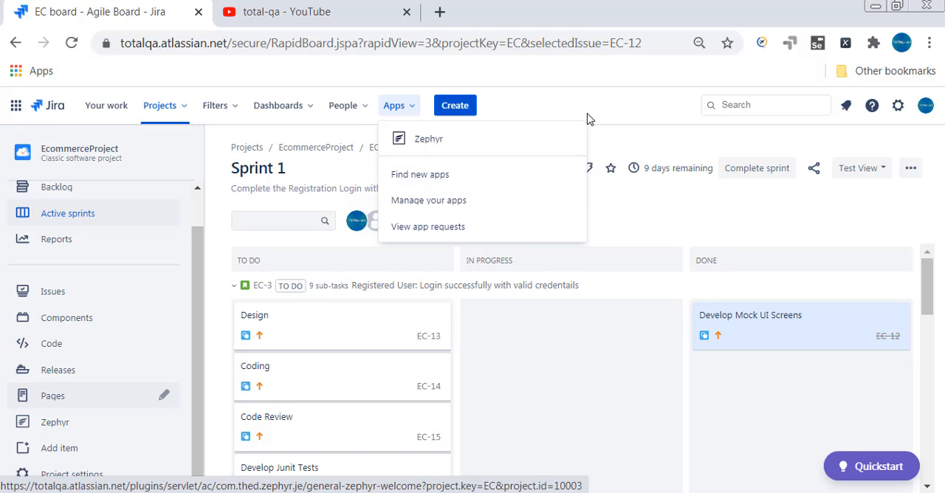
left_click(485, 273)
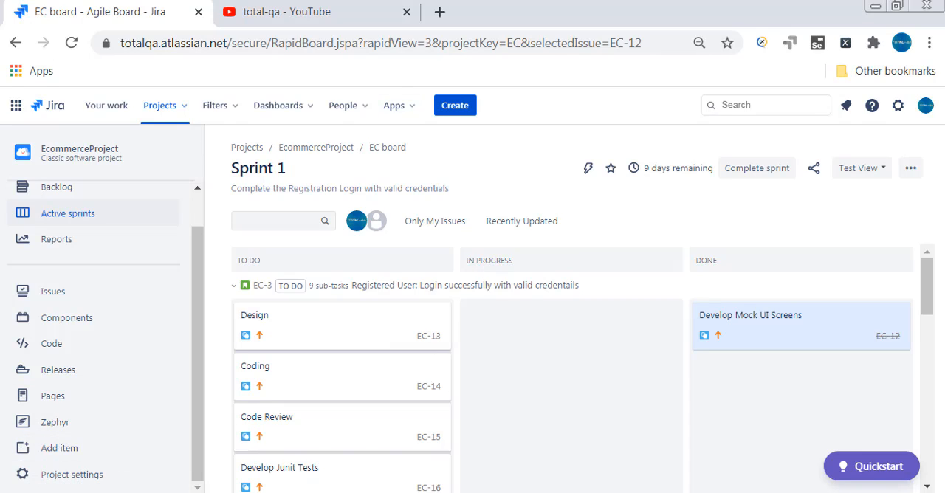
- Start a new issue in EcommerceProject to inspect the available issue types, and cancel without creating it
left_click(458, 107)
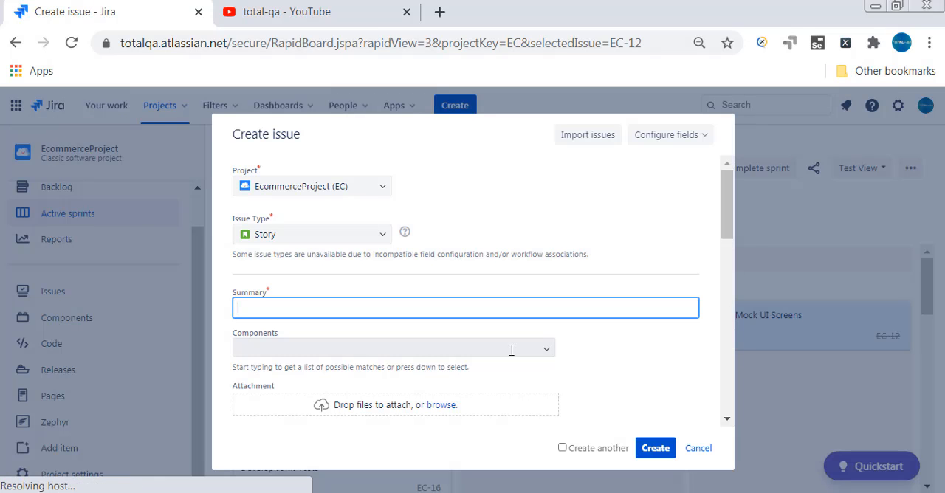
left_click(382, 238)
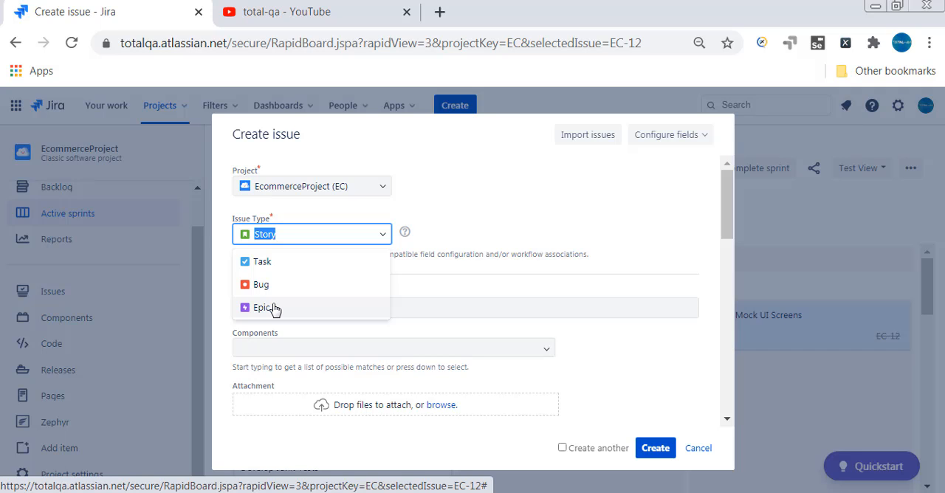
left_click(698, 448)
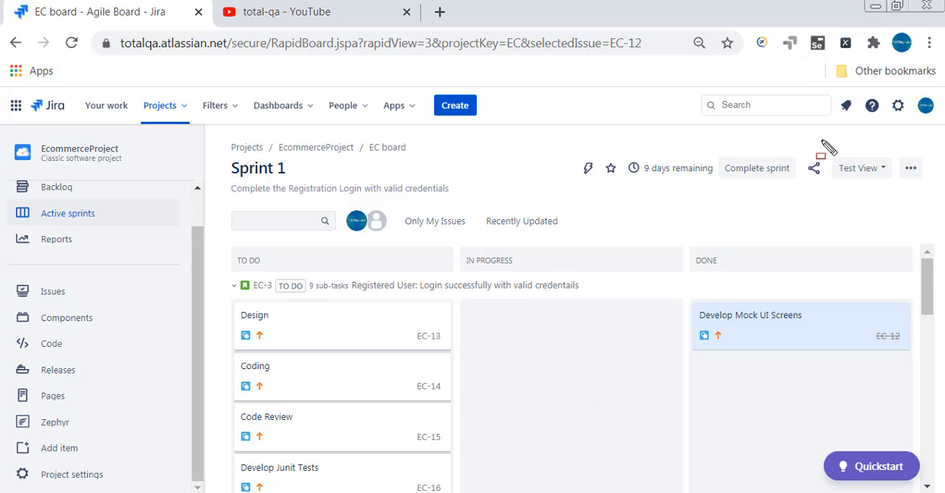
- Open the issue configuration from the Jira settings and look over the list of issue types
left_click_drag(896, 107, 908, 116)
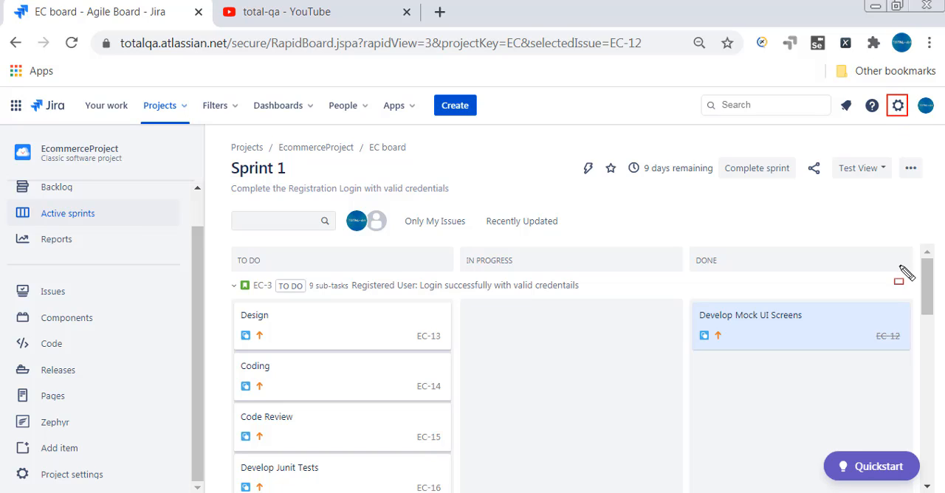
key("ctrl+z")
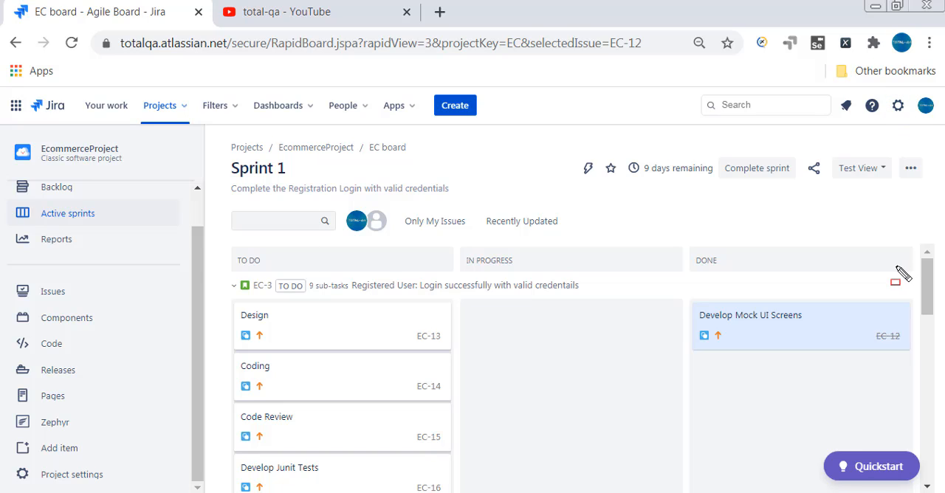
left_click(898, 107)
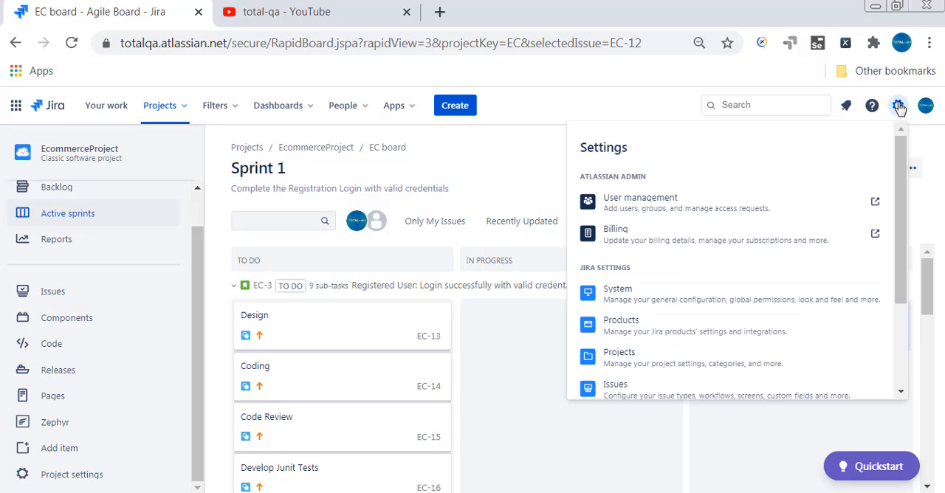
left_click_drag(899, 158, 899, 219)
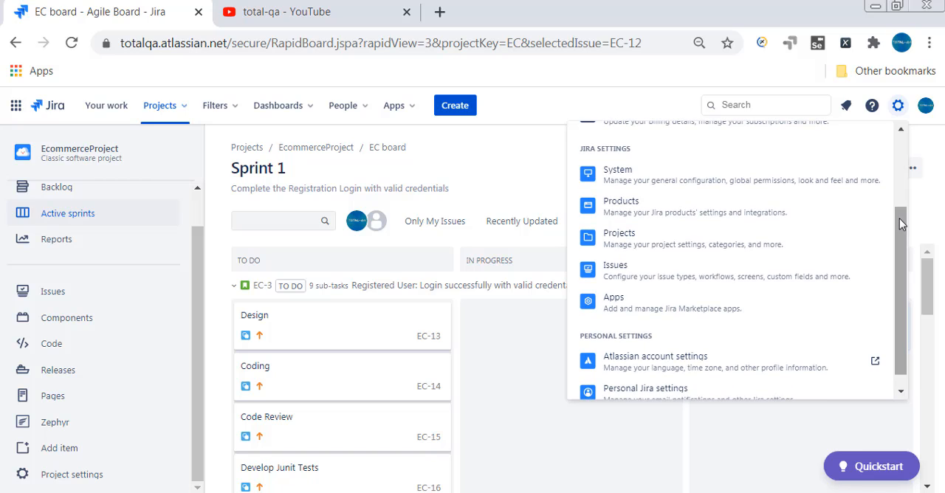
mouse_move(577, 255)
left_mouse_down()
mouse_move(637, 293)
mouse_move(860, 288)
left_mouse_up()
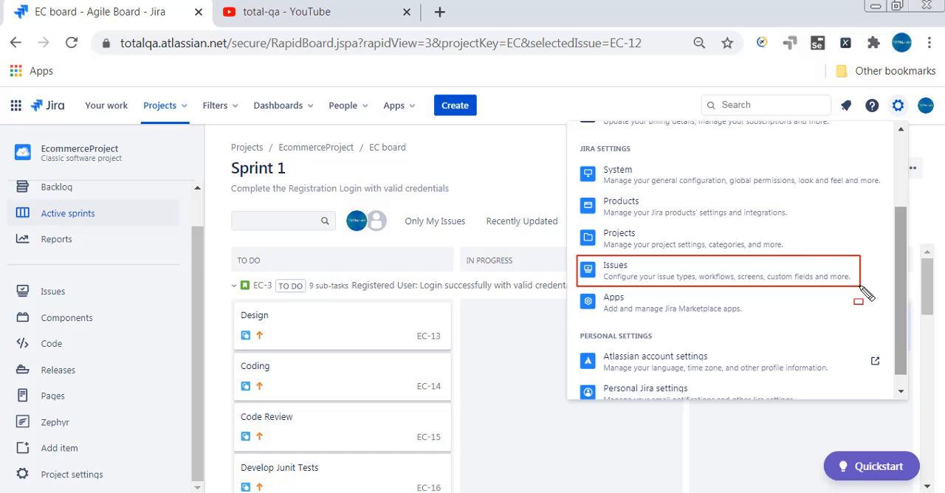
key("Escape")
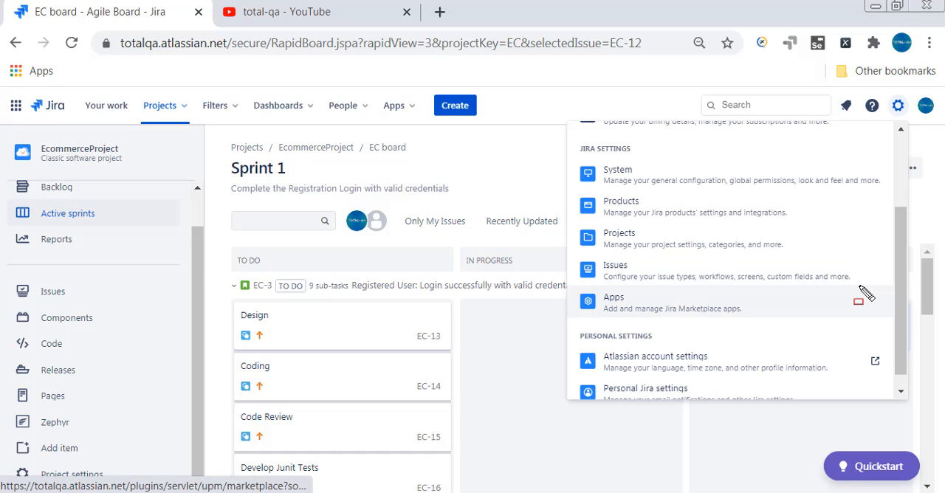
left_click(744, 278)
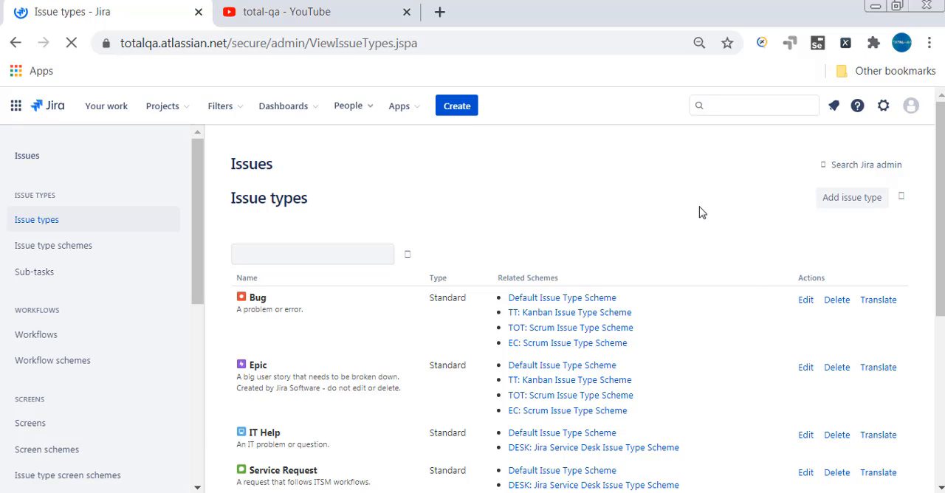
scroll(702, 212, "down", 3)
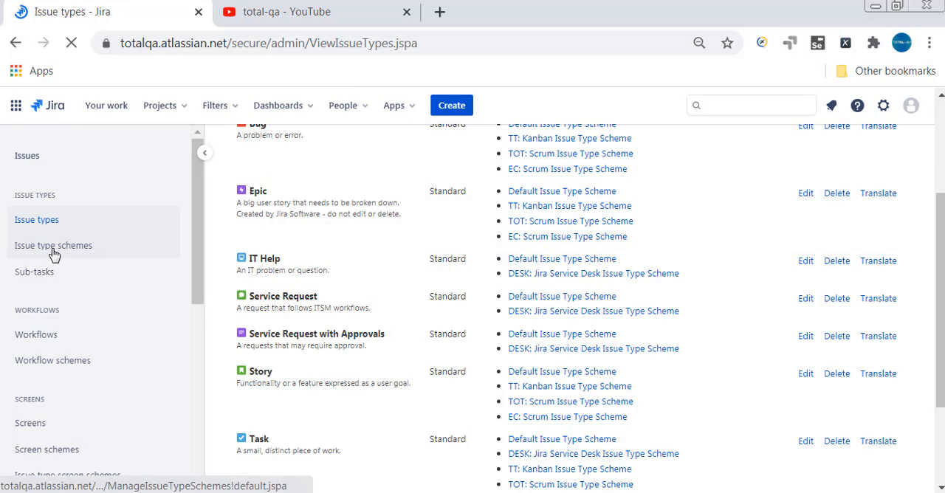
- Open the EC: Scrum Issue Type Scheme used by EcommerceProject for editing from the issue type schemes
left_click(58, 253)
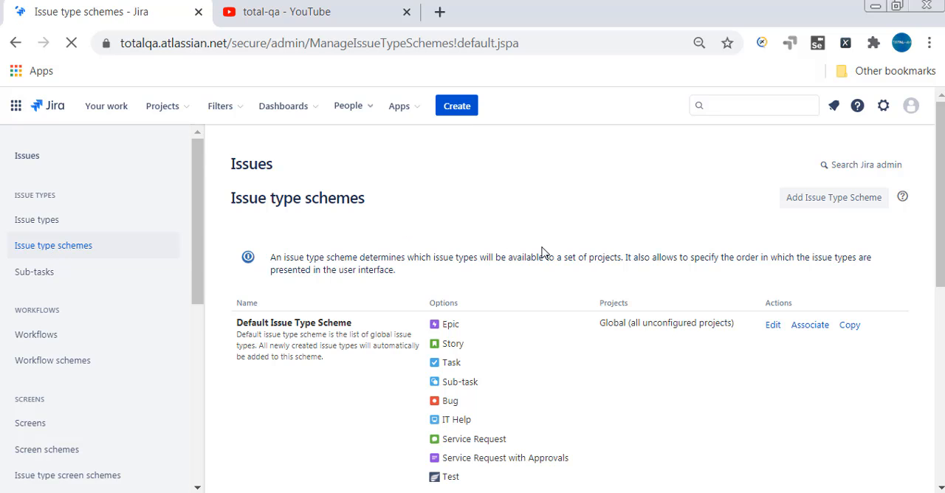
scroll(542, 252, "down", 4)
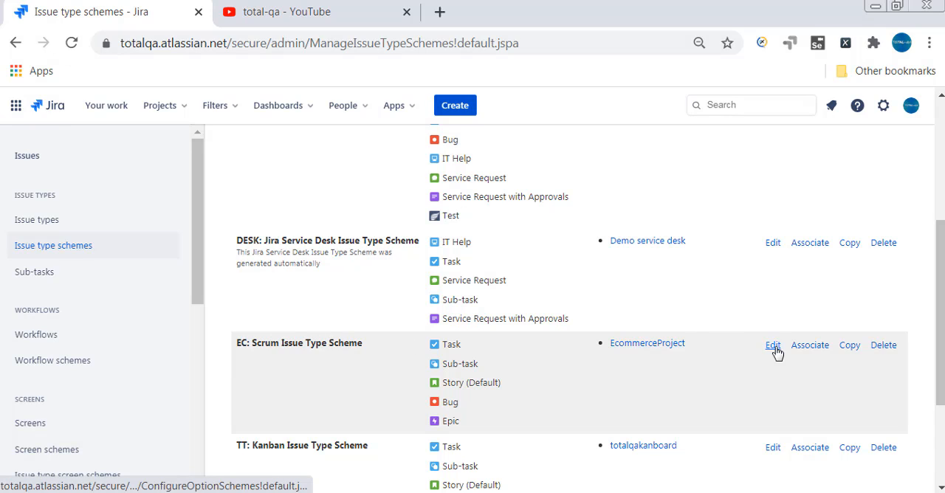
left_click_drag(713, 352, 611, 344)
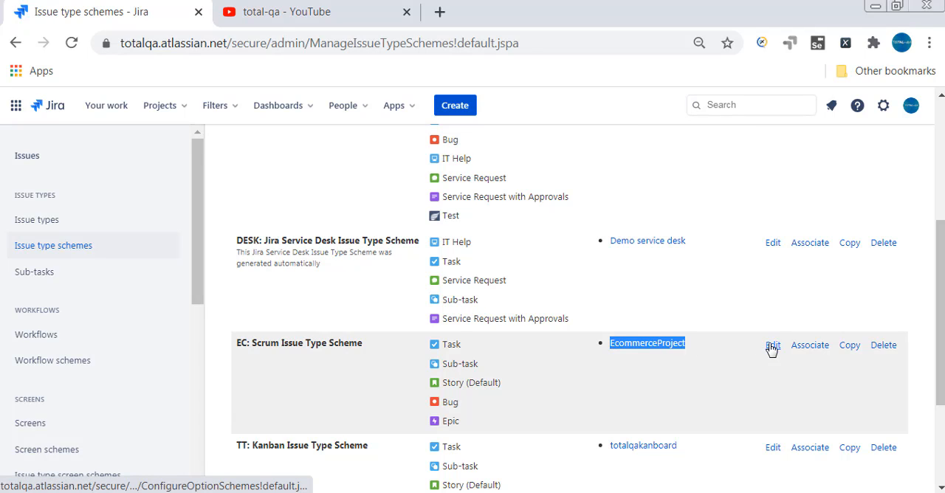
key("ctrl+plus")
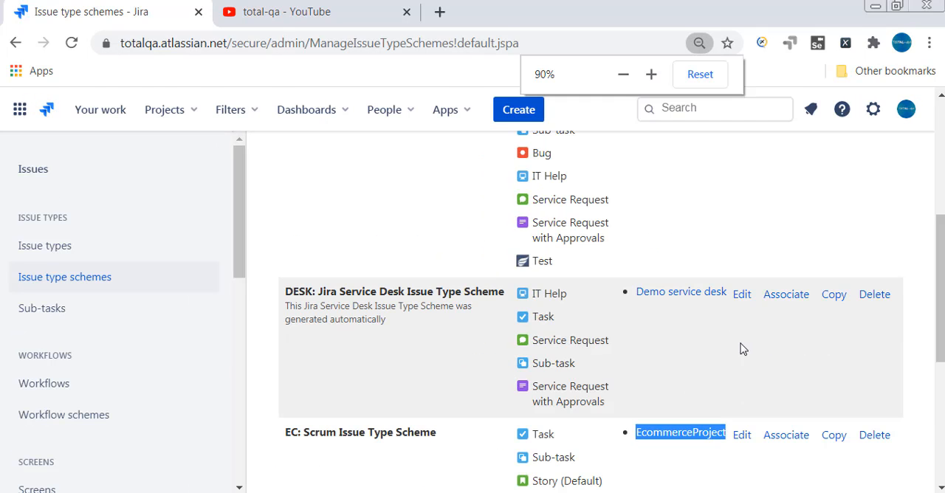
scroll(764, 337, "down", 1)
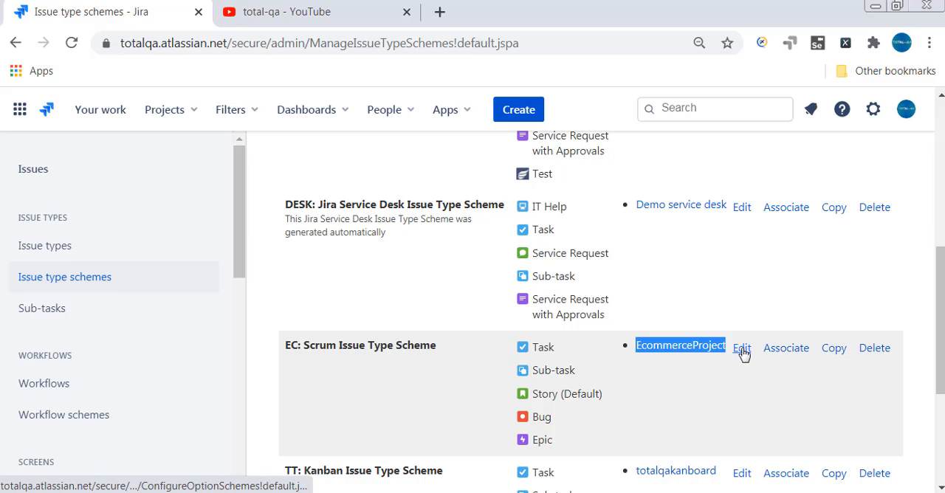
left_click(742, 349)
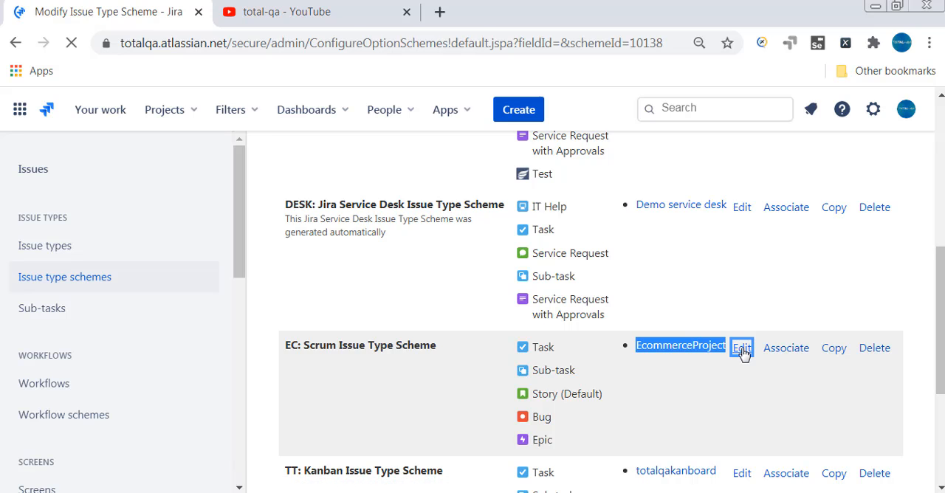
- Add the available Test issue type to the current scheme after Epic and save the scheme
scroll(747, 353, "down", 2)
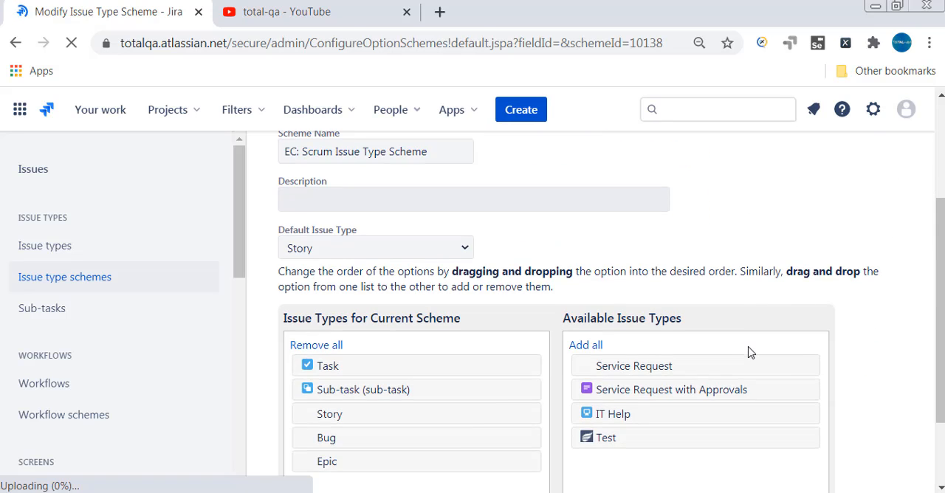
scroll(748, 353, "down", 1)
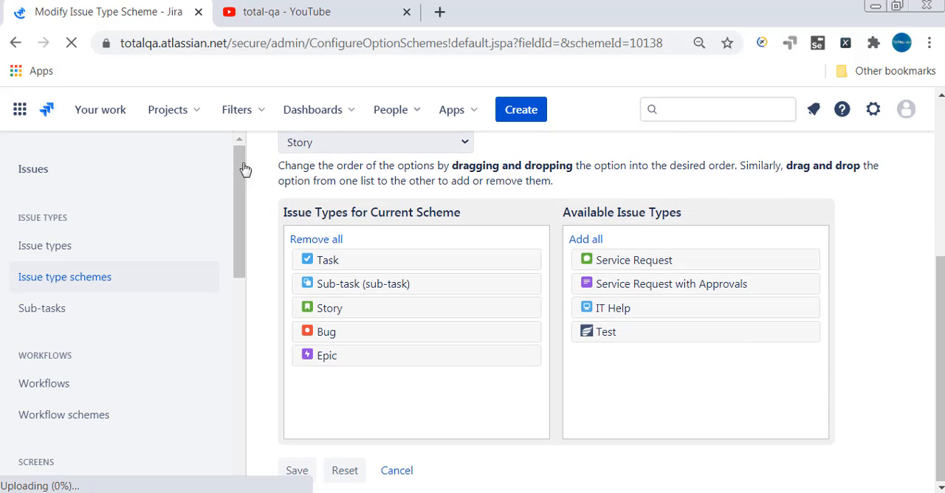
scroll(395, 278, "down", 3)
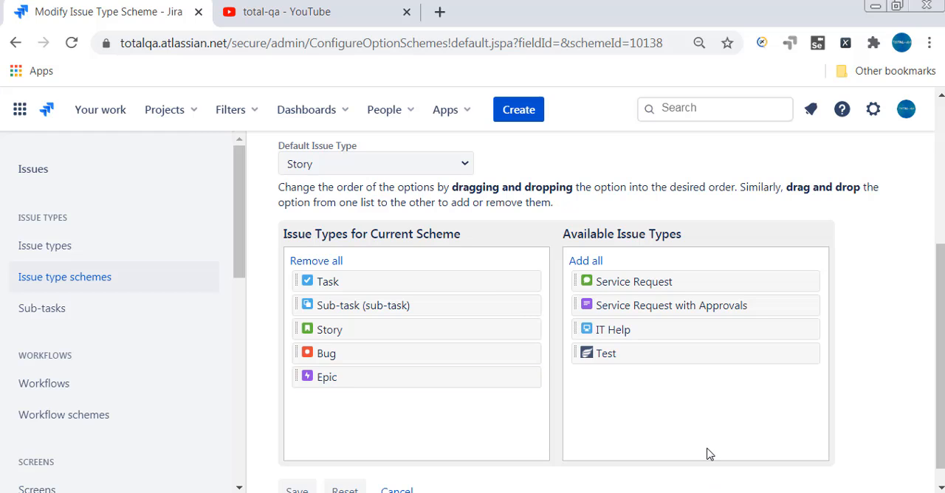
left_click_drag(662, 356, 381, 385)
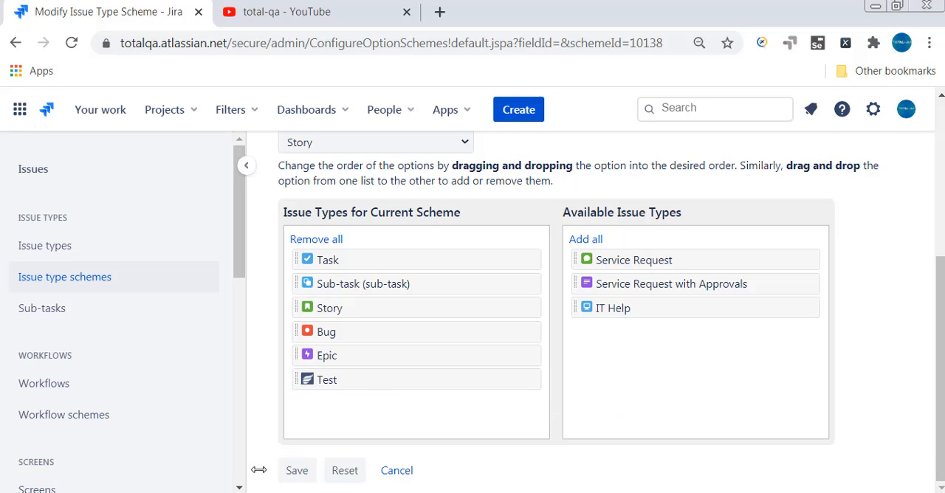
scroll(550, 460, "up", 3)
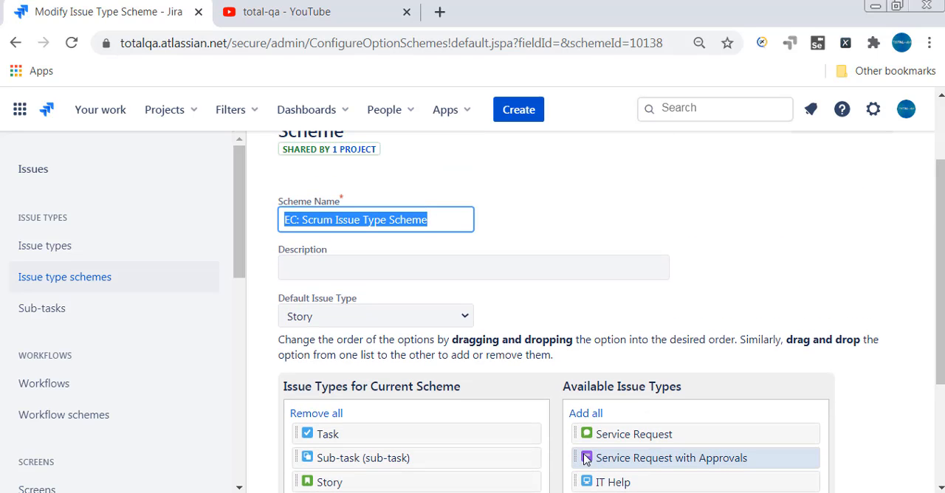
scroll(586, 458, "down", 3)
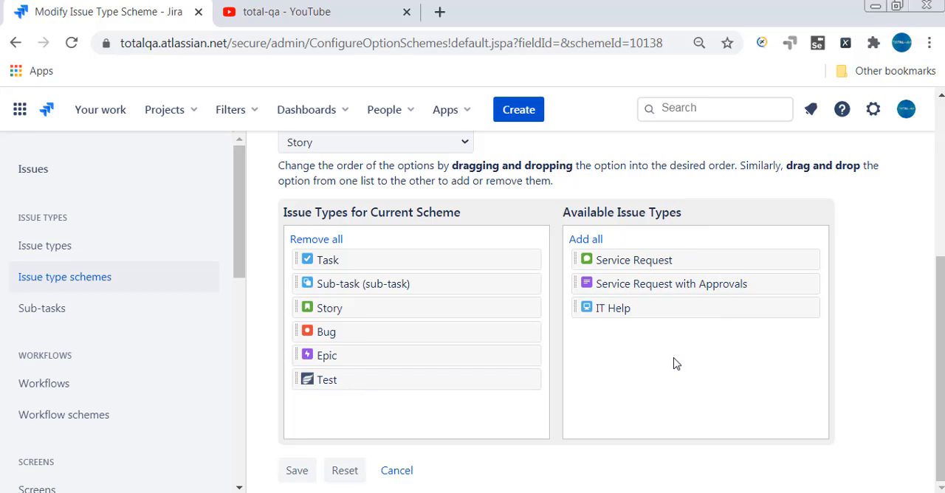
scroll(465, 399, "up", 1)
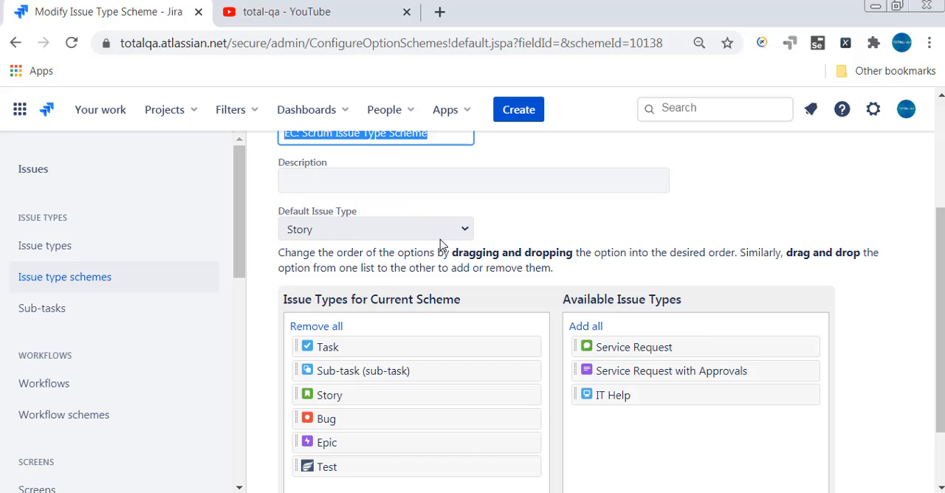
scroll(448, 245, "up", 1)
scroll(443, 247, "down", 2)
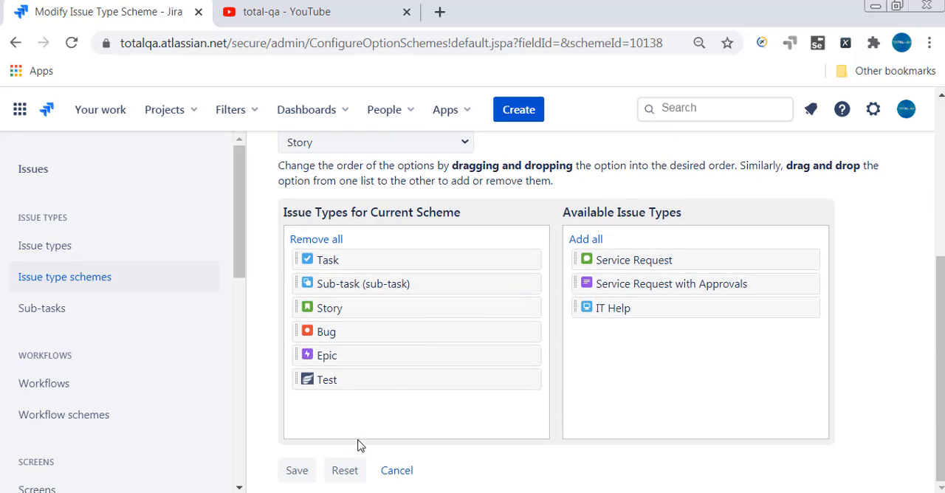
left_click(299, 471)
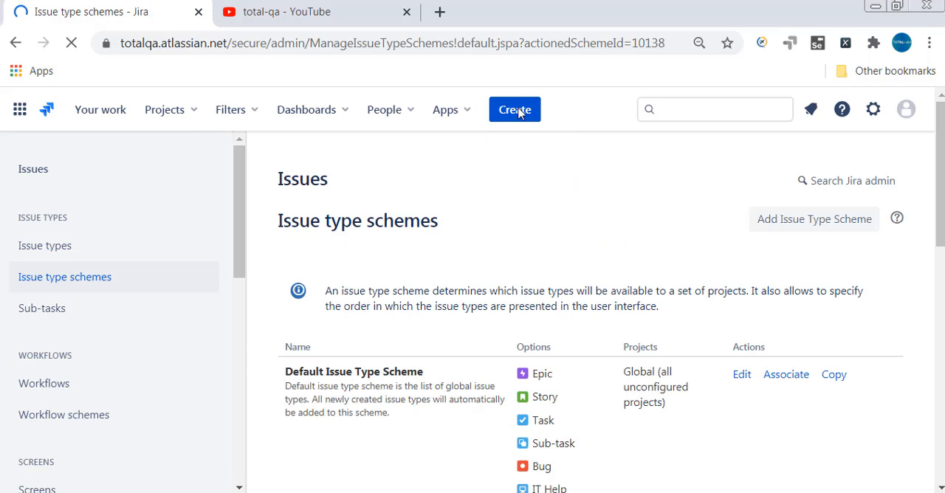
- Start a new EcommerceProject issue with issue type Test to check its fields, and discard it without creating it
left_click(519, 112)
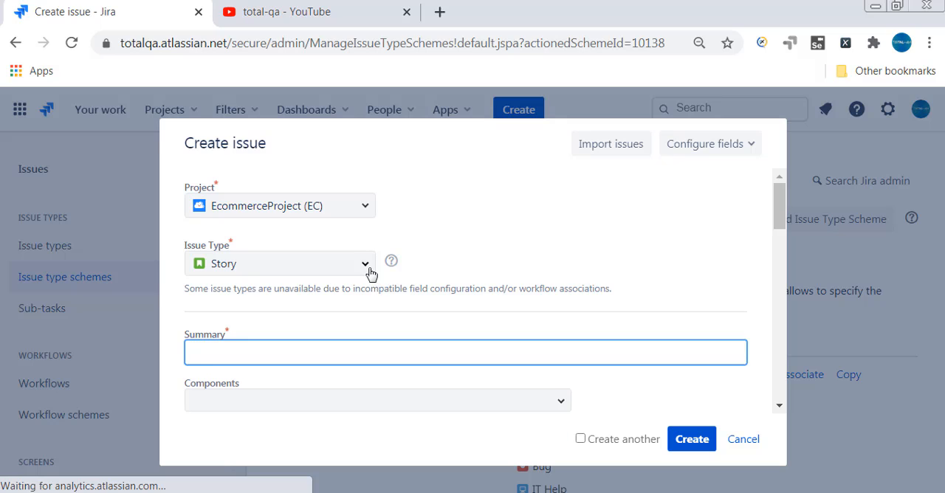
left_click(368, 270)
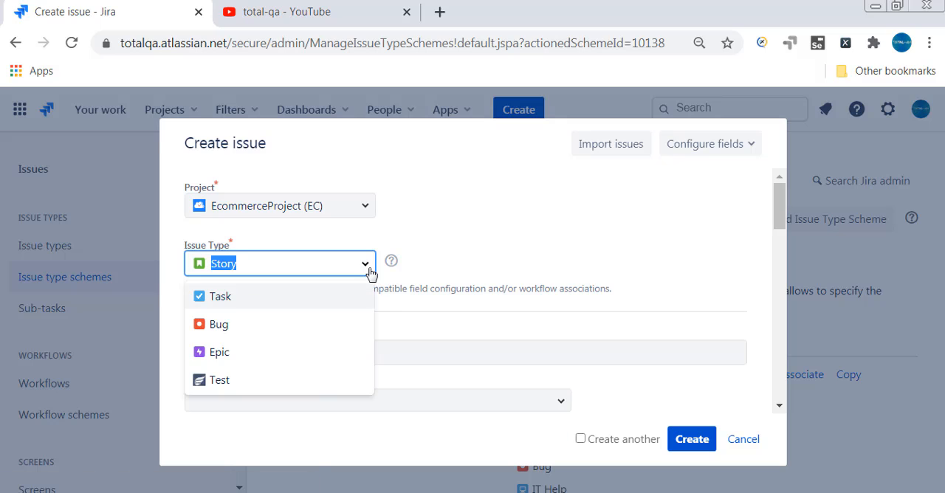
left_click(263, 389)
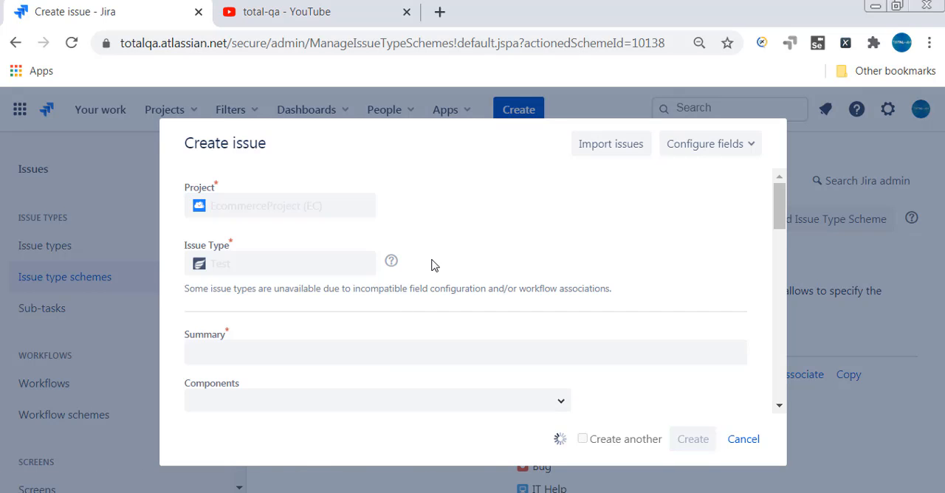
scroll(476, 264, "down", 1)
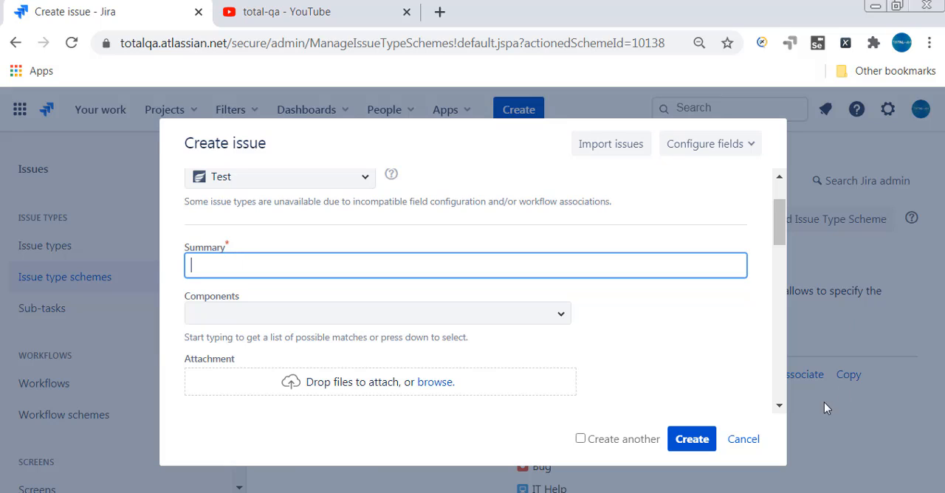
left_click(744, 441)
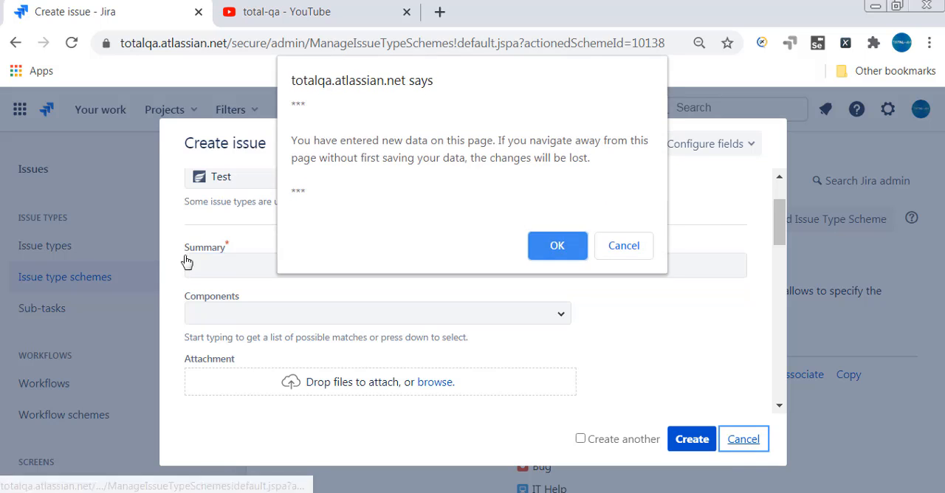
left_click(558, 248)
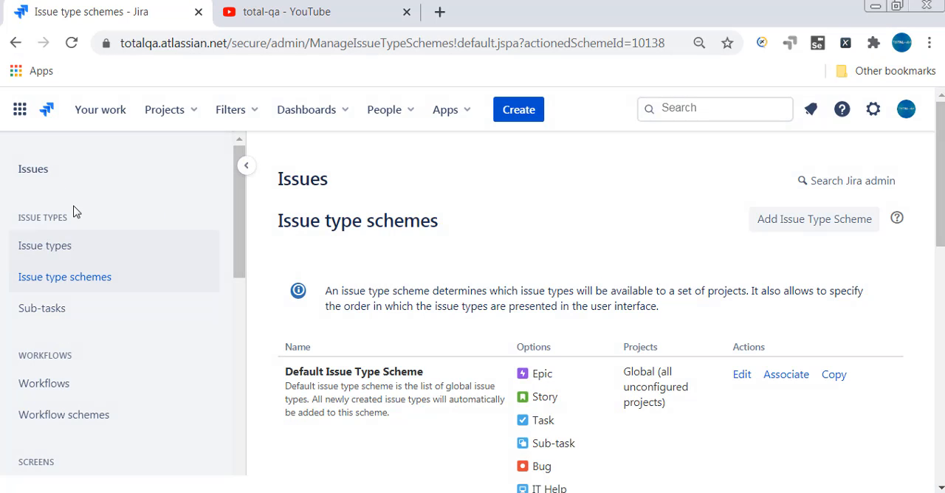
- Return to EcommerceProject from the recent projects and open its backlog to view the authentication epic's details
scroll(116, 319, "down", 1)
scroll(106, 361, "down", 6)
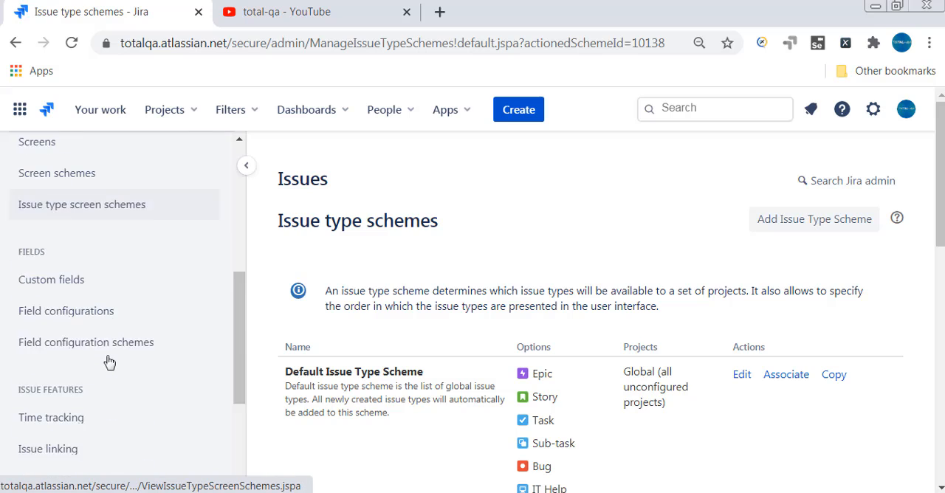
scroll(106, 361, "up", 8)
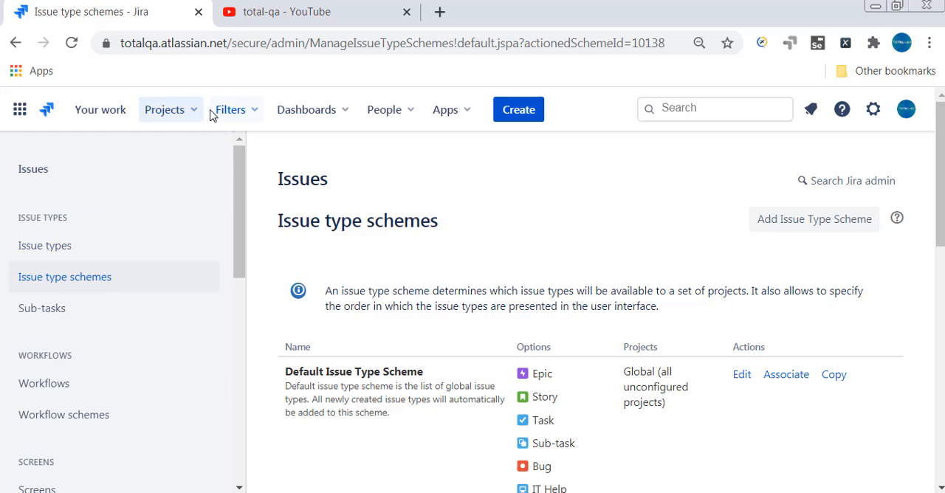
left_click(192, 117)
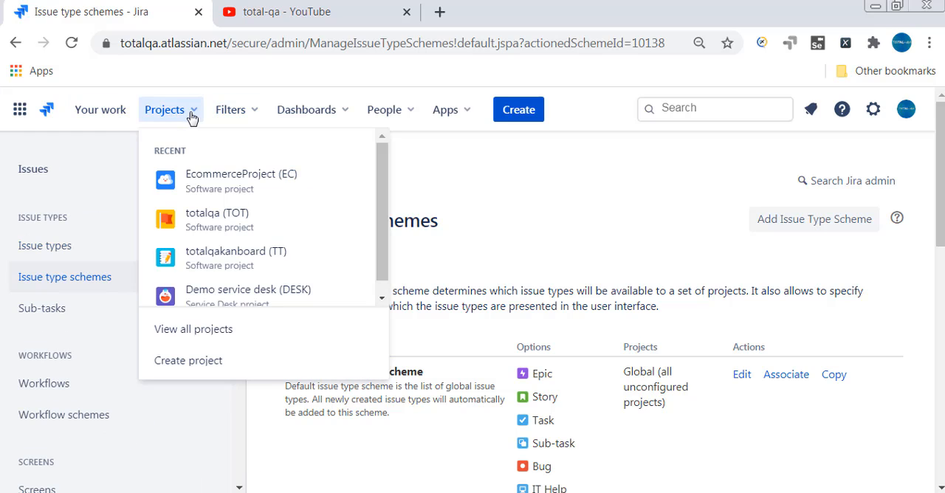
left_click(242, 188)
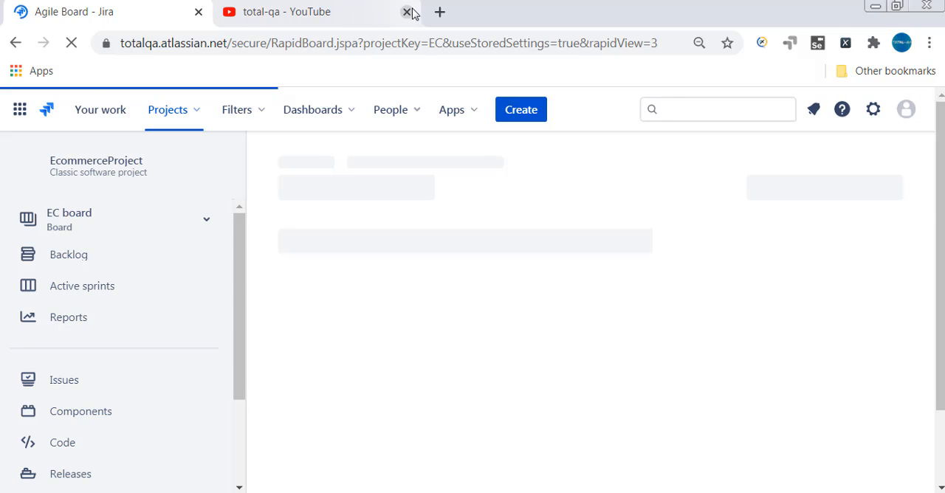
left_click(68, 255)
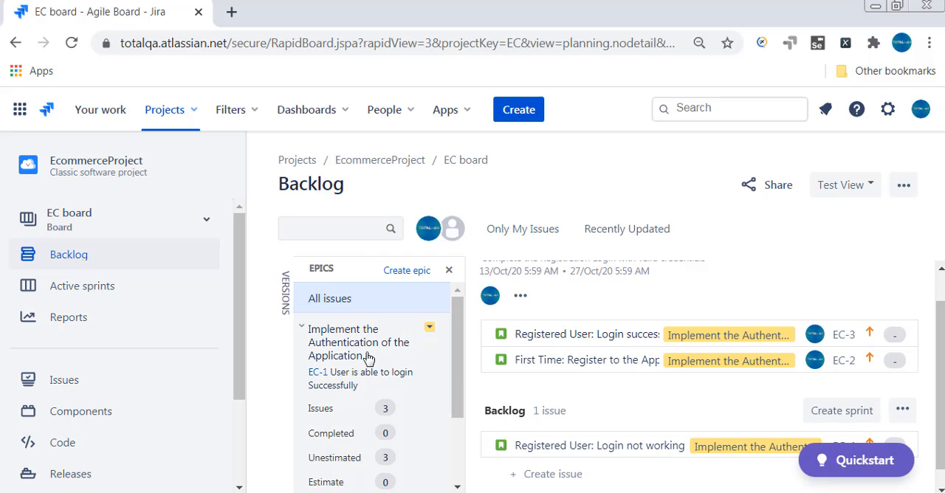
scroll(388, 365, "down", 1)
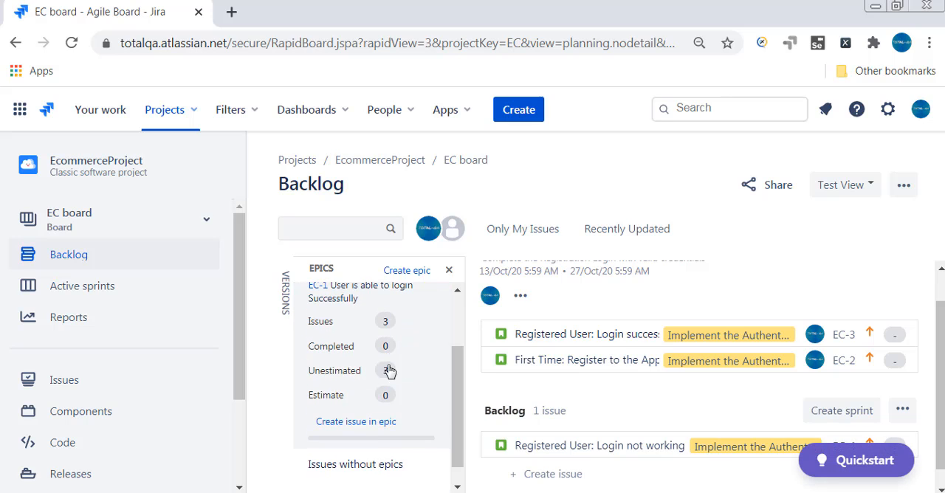
- Open the EC-3 story about successful login with valid credentials from the backlog in a new browser tab
scroll(381, 389, "up", 1)
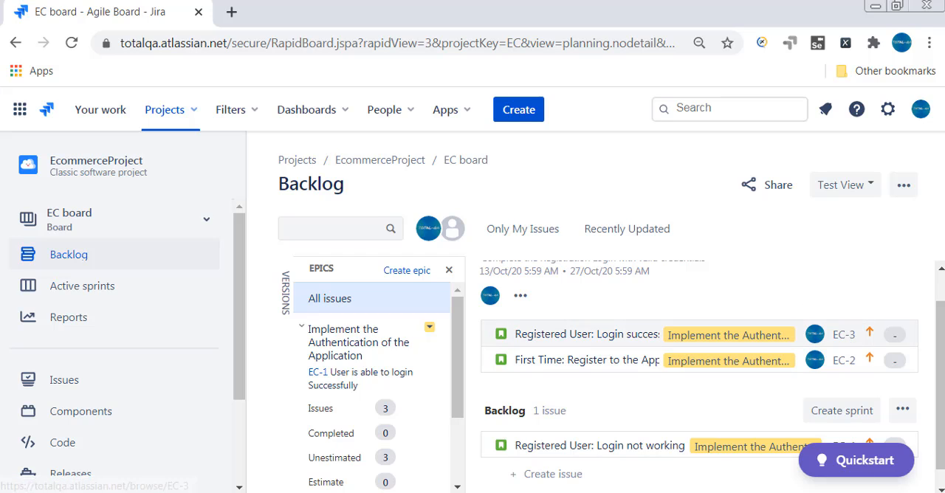
left_click(586, 335)
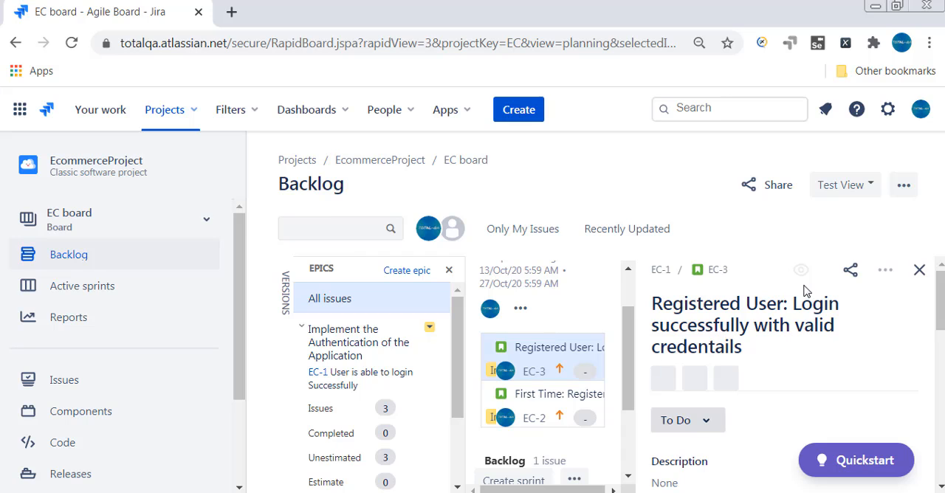
right_click(720, 270)
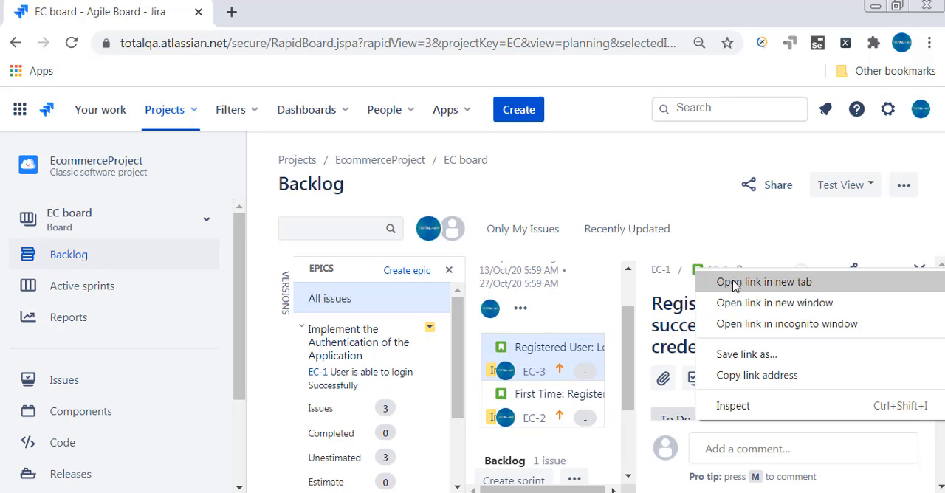
left_click(764, 283)
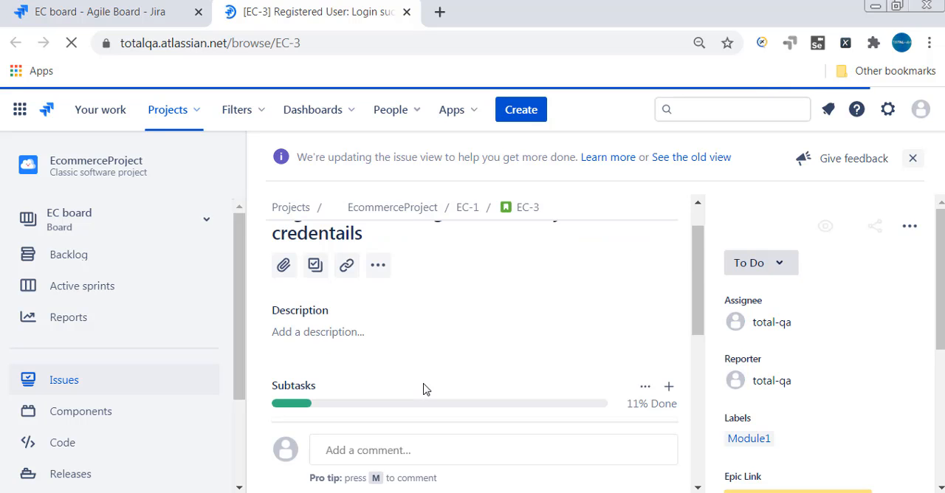
- Review the subtasks of story EC-3, including the Design Tests subtask
scroll(422, 388, "down", 4)
scroll(417, 386, "up", 2)
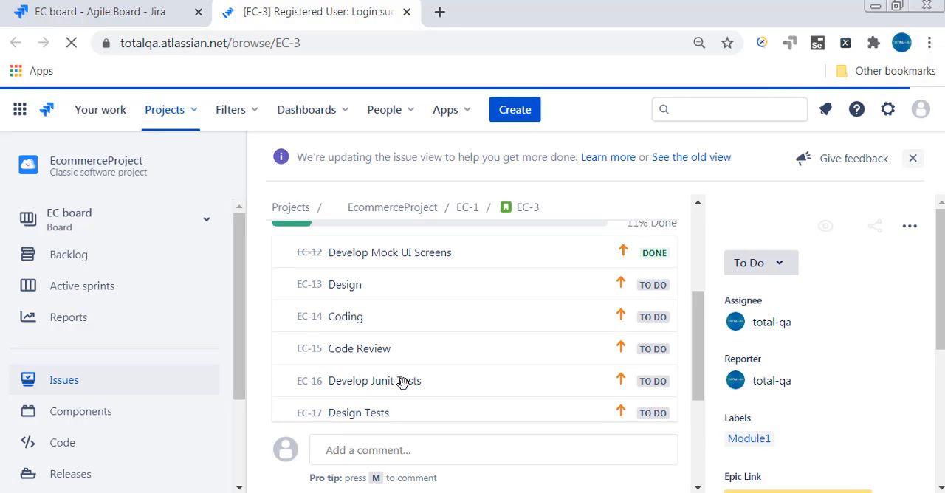
scroll(402, 382, "up", 1)
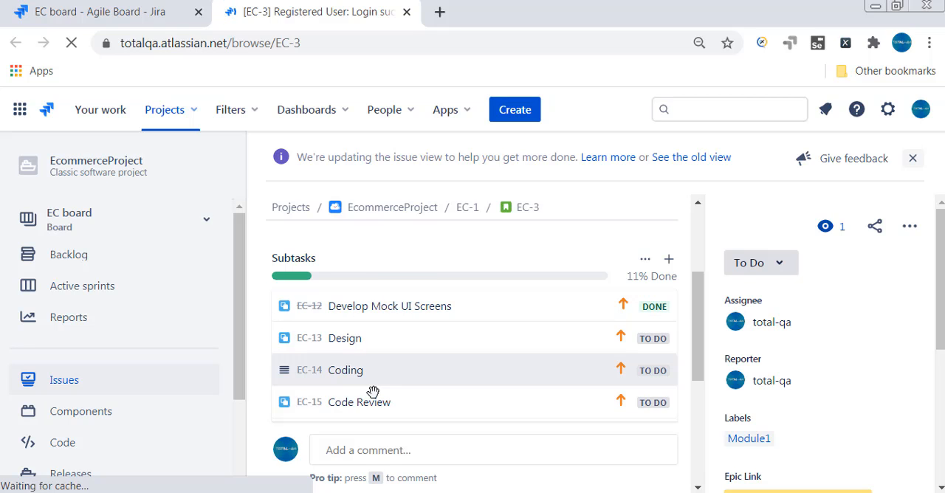
scroll(372, 391, "up", 4)
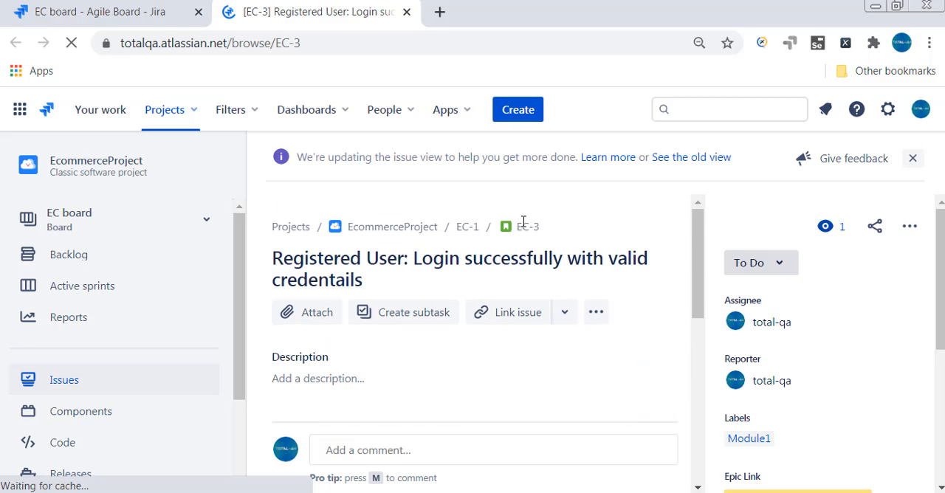
scroll(419, 362, "down", 3)
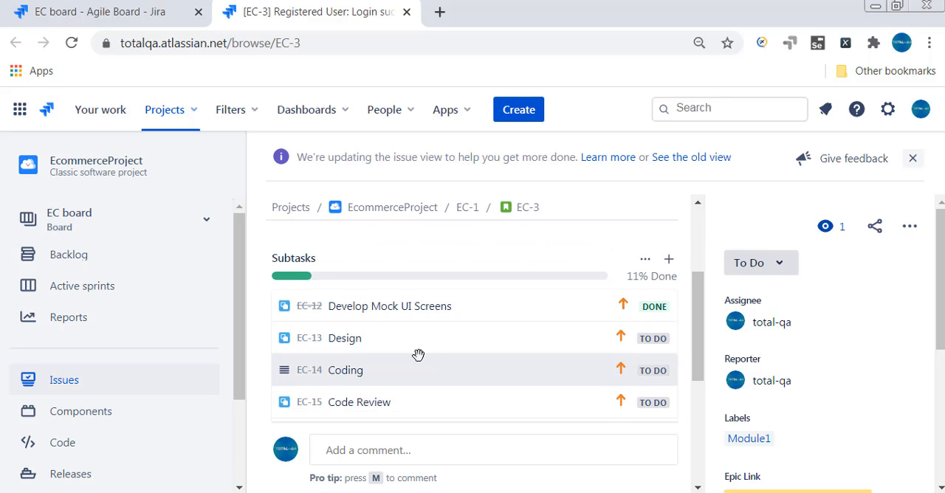
scroll(418, 355, "down", 1)
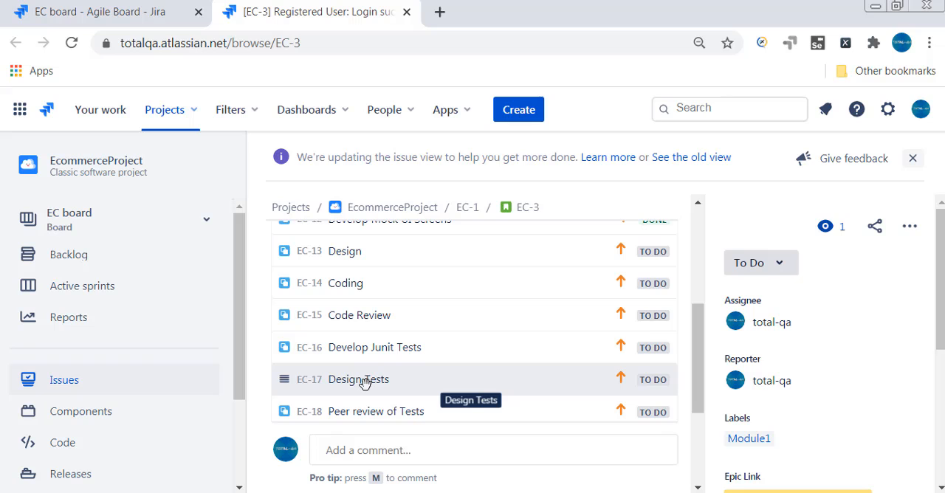
scroll(364, 382, "up", 4)
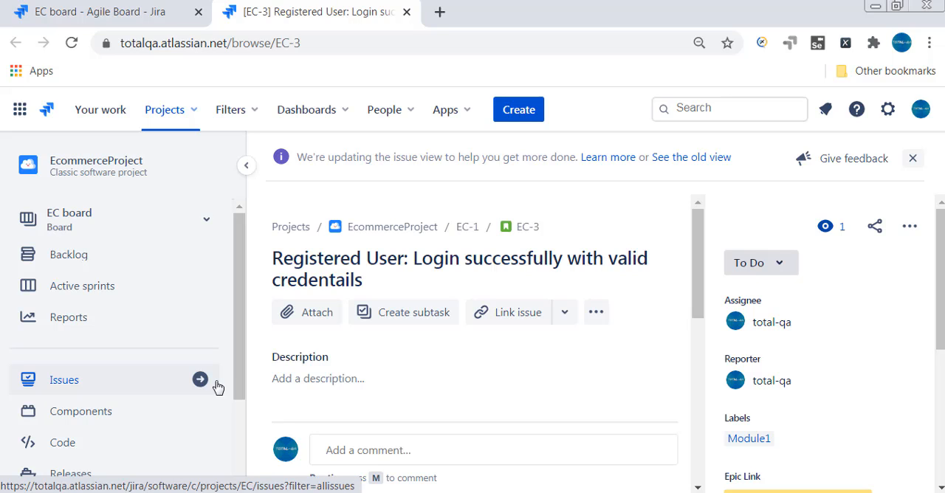
left_click(525, 112)
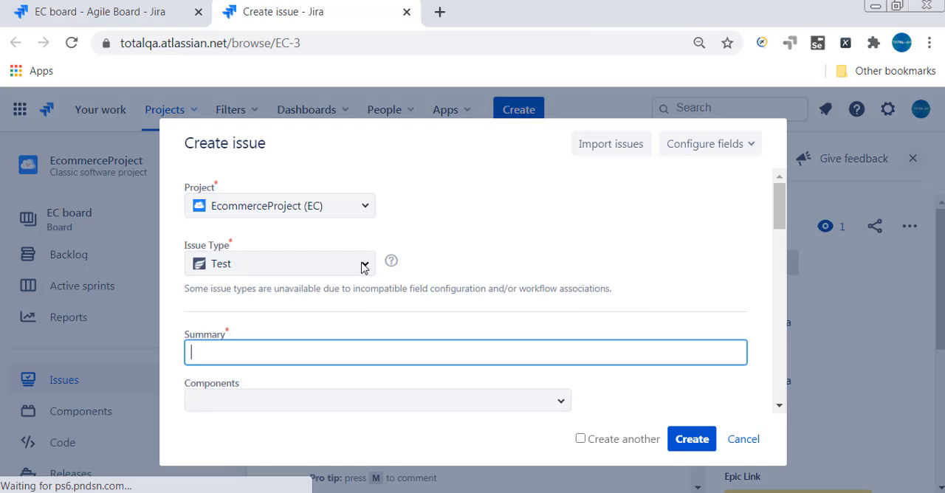
left_click(743, 439)
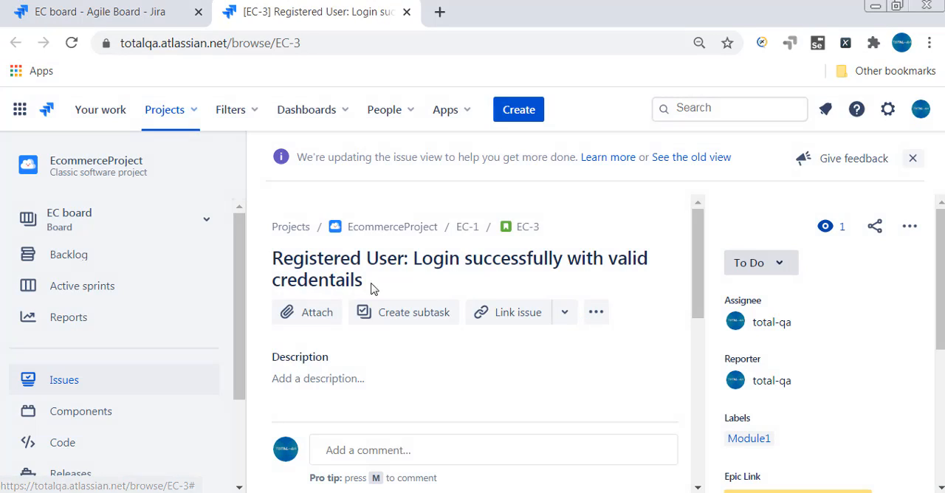
left_click_drag(413, 257, 426, 277)
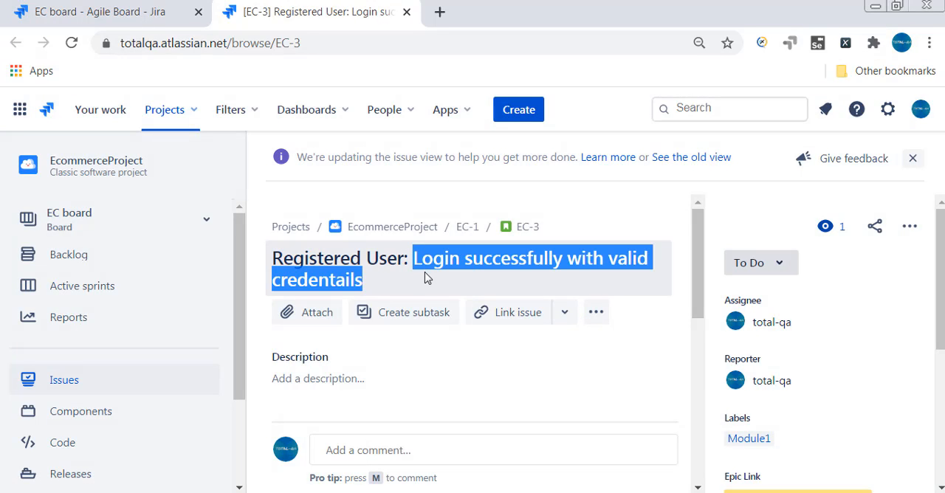
left_click(555, 194)
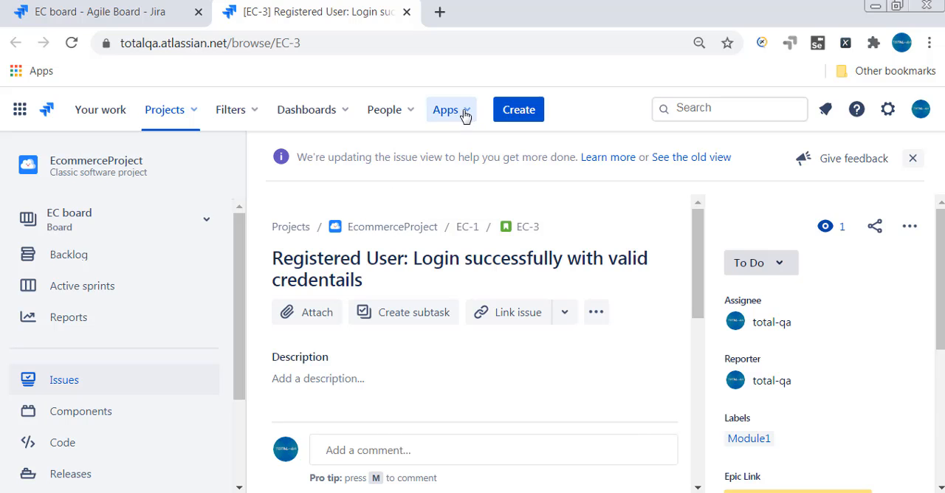
- Start a new EcommerceProject Test issue with summary "Validate the user is able to login successfully" and component Registration
left_click(529, 112)
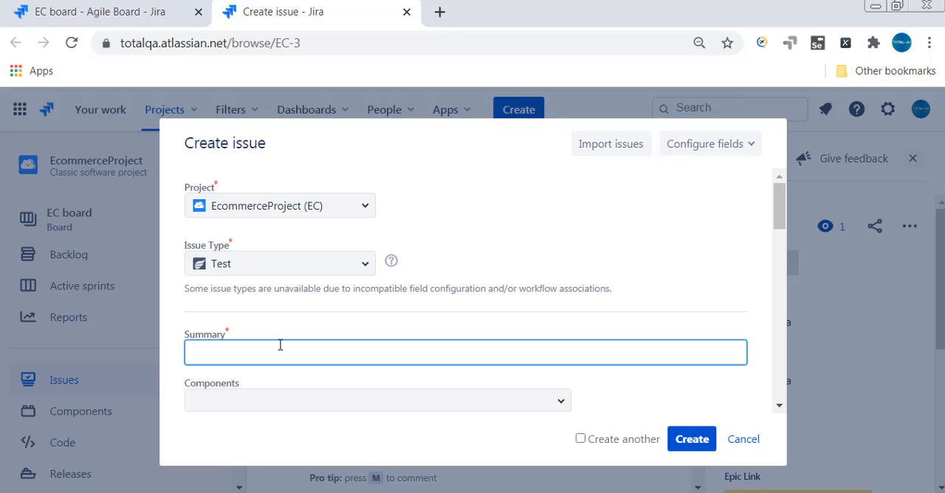
type("VAli")
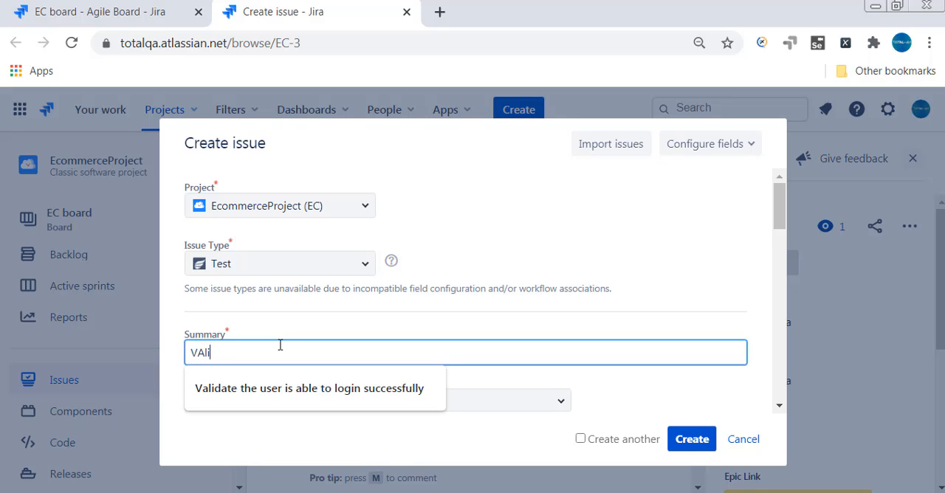
type("a")
key("Down")
key("Return")
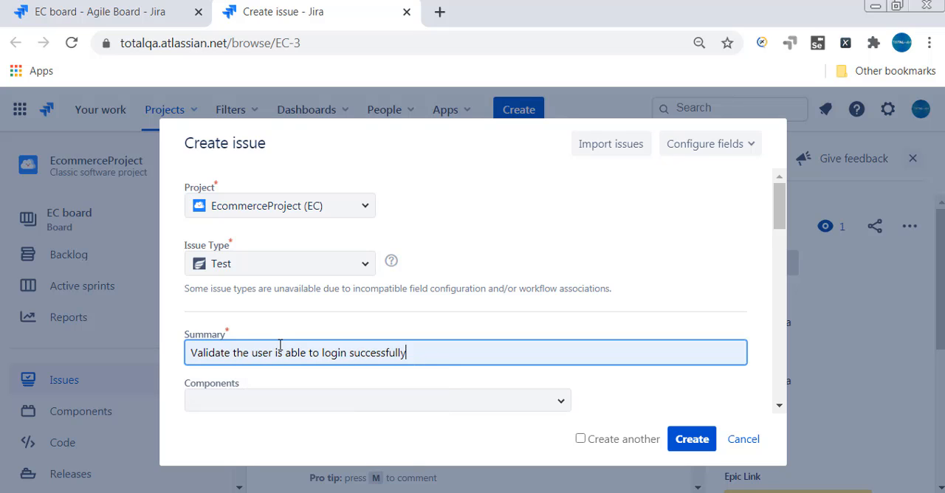
scroll(439, 325, "down", 1)
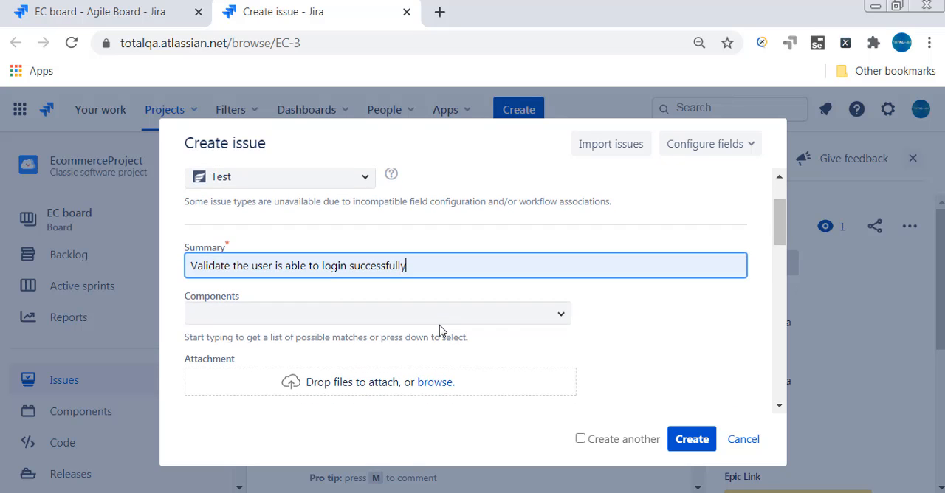
left_click(561, 317)
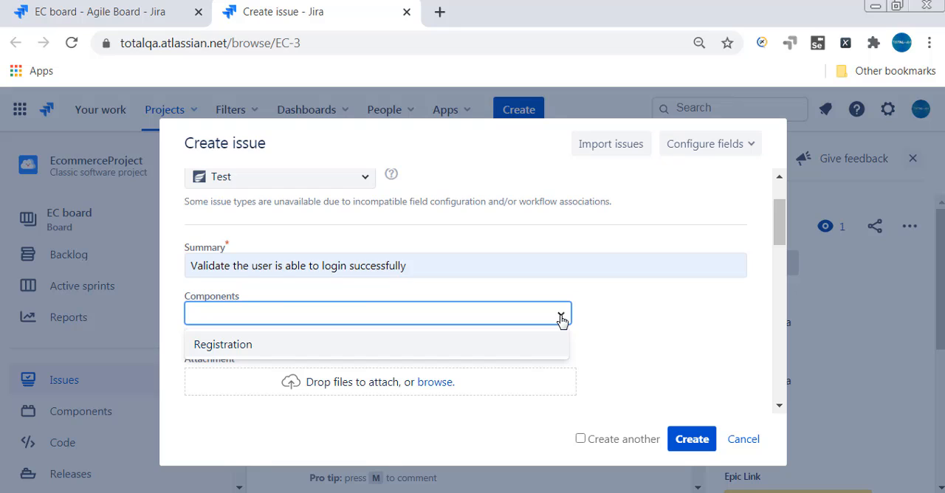
left_click(328, 357)
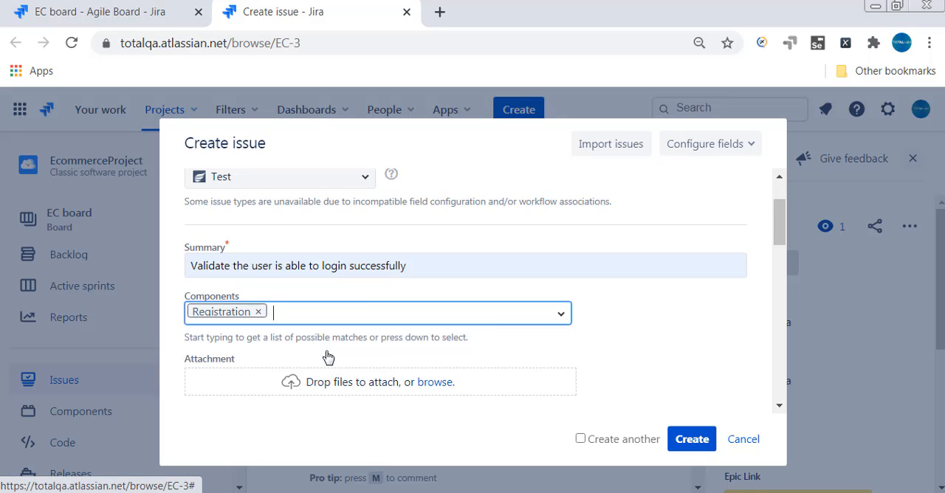
- Link the new test issue to story EC-3 with the "relates to" relationship
scroll(620, 339, "down", 1)
scroll(620, 339, "down", 5)
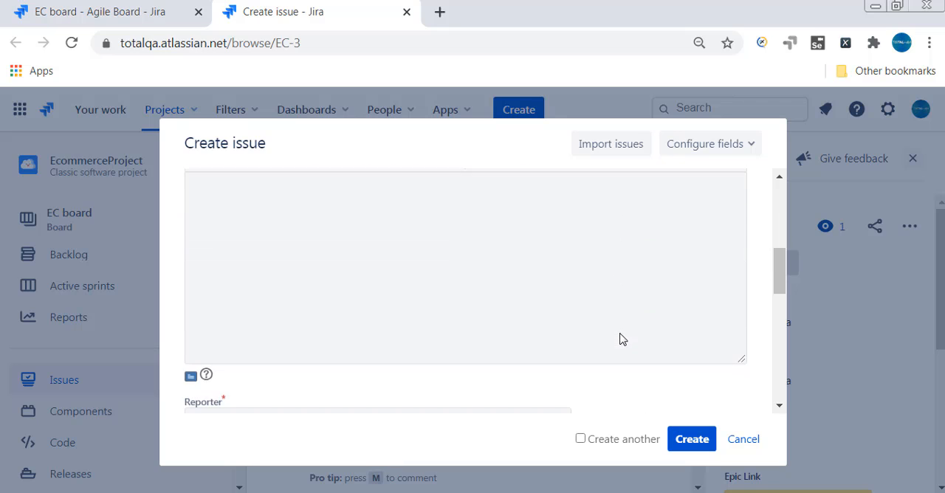
scroll(620, 339, "down", 2)
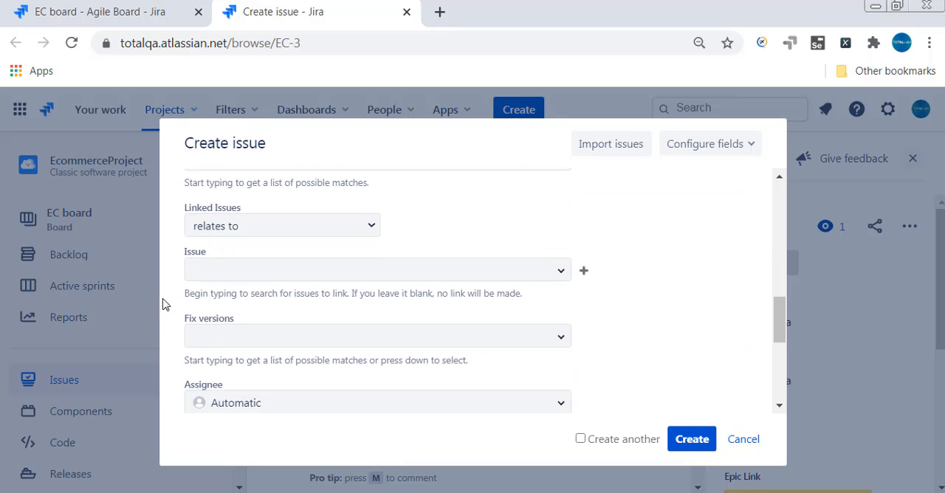
left_click(560, 273)
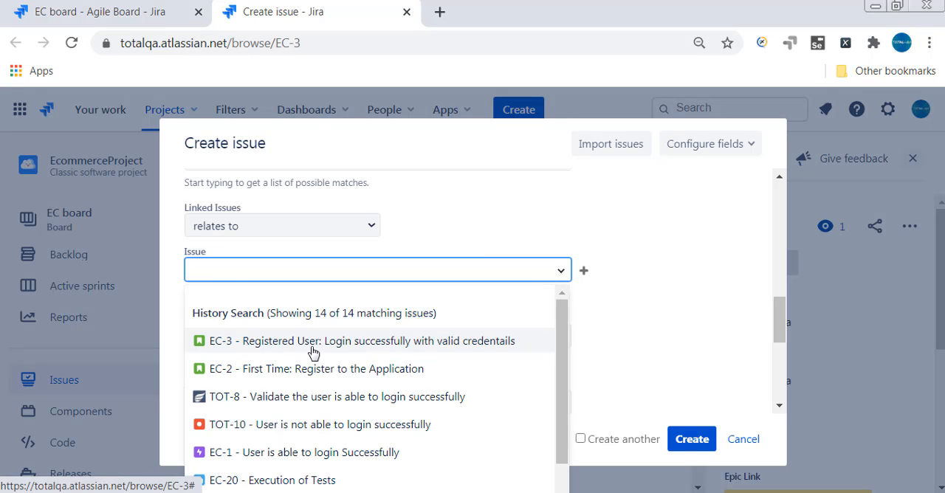
left_click(311, 348)
scroll(472, 310, "down", 2)
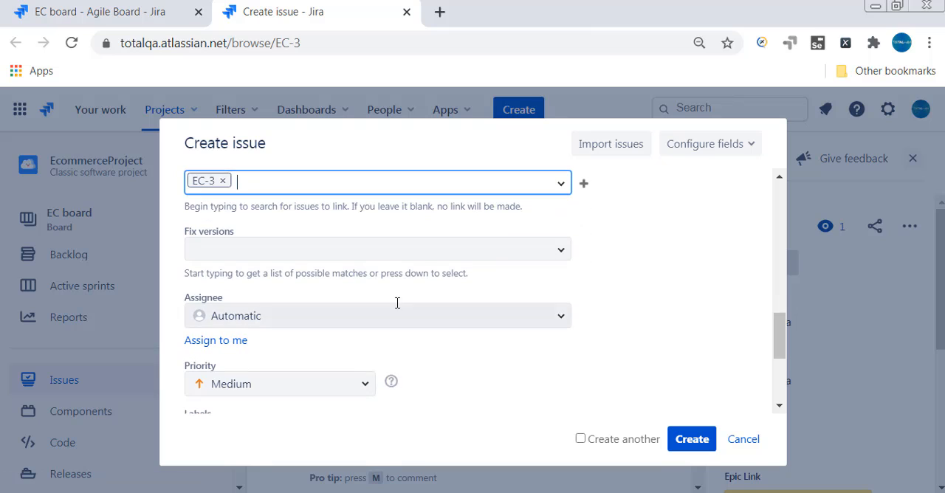
- Set the new test's fix version to Release1 and give it the label Module1
left_click(563, 256)
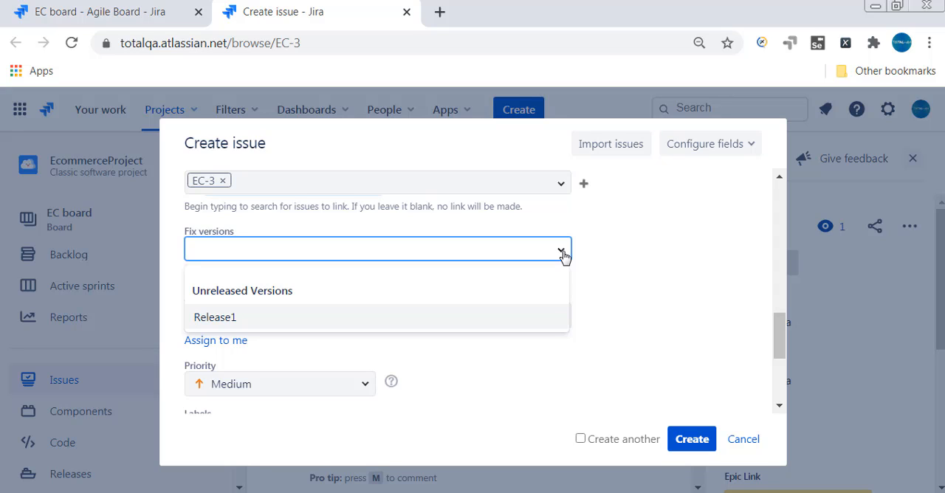
left_click(293, 325)
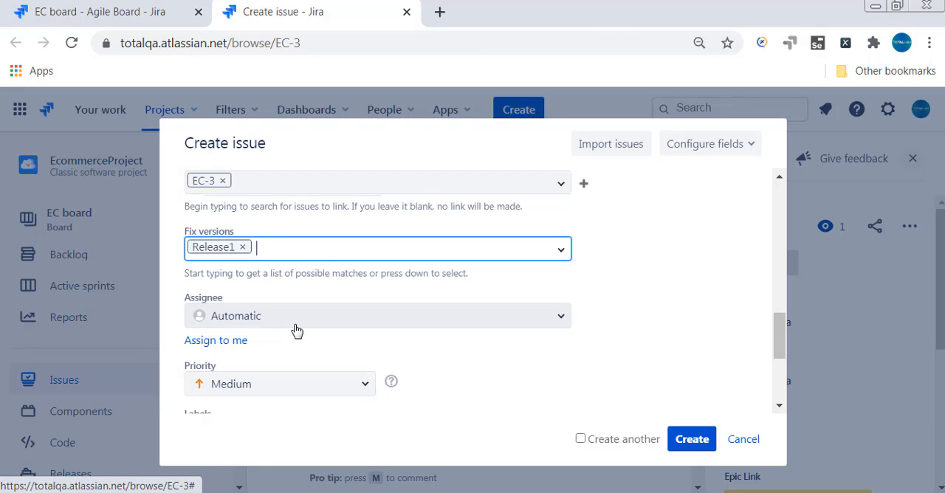
scroll(471, 395, "down", 2)
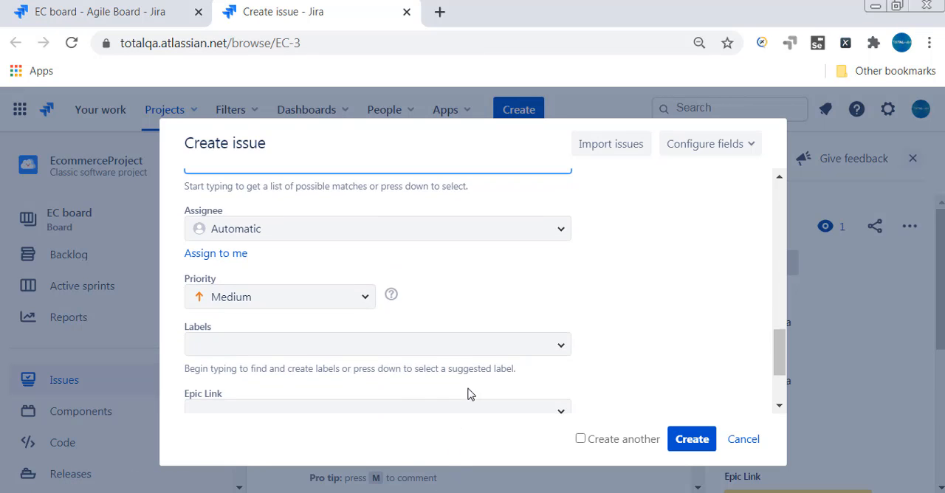
left_click(562, 344)
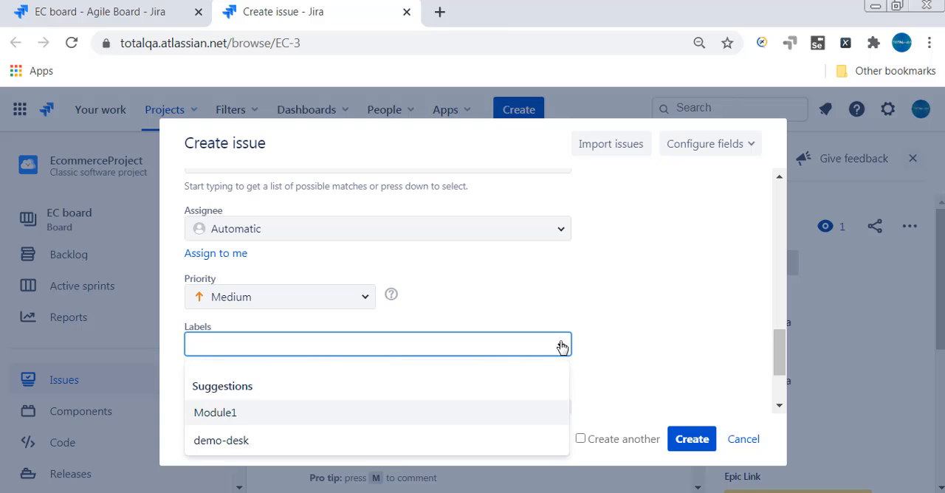
left_click(234, 415)
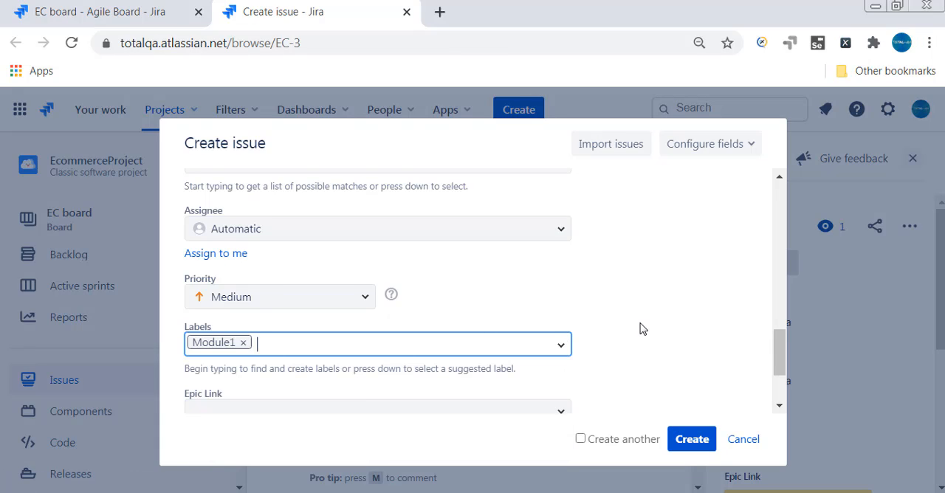
- Assign the new test to the epic "Implement the Authentication of the Application" (EC-1) and to the active Sprint 1
scroll(640, 328, "down", 2)
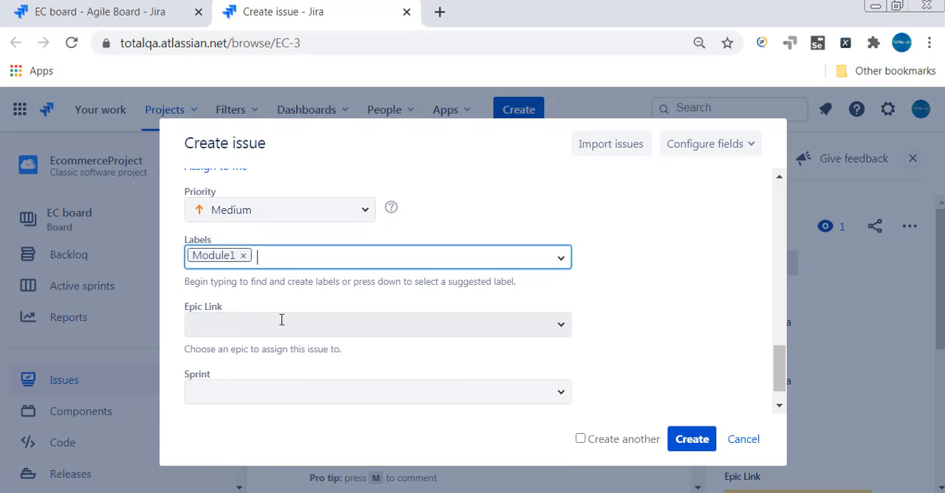
left_click(562, 323)
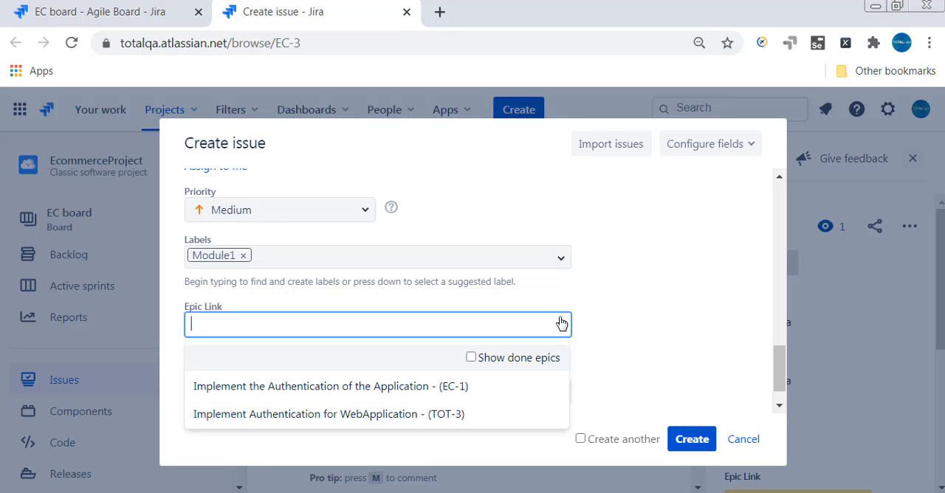
left_click(403, 389)
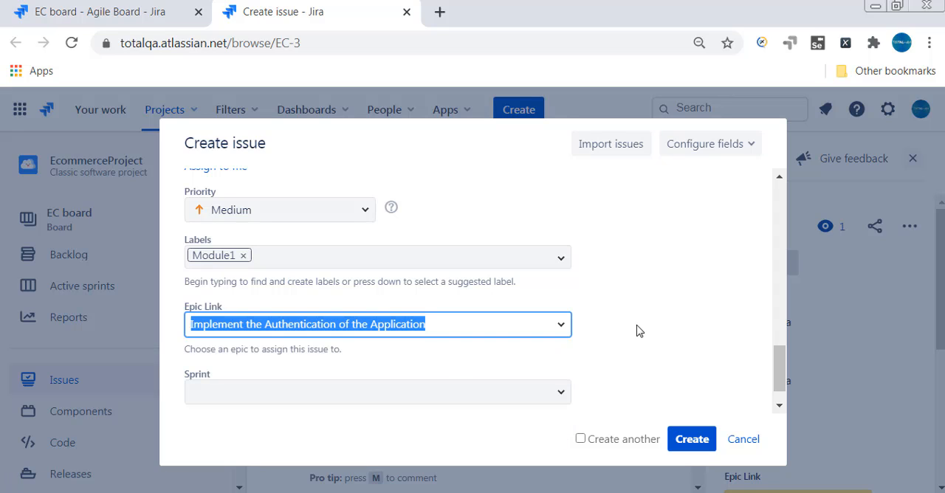
scroll(637, 331, "down", 1)
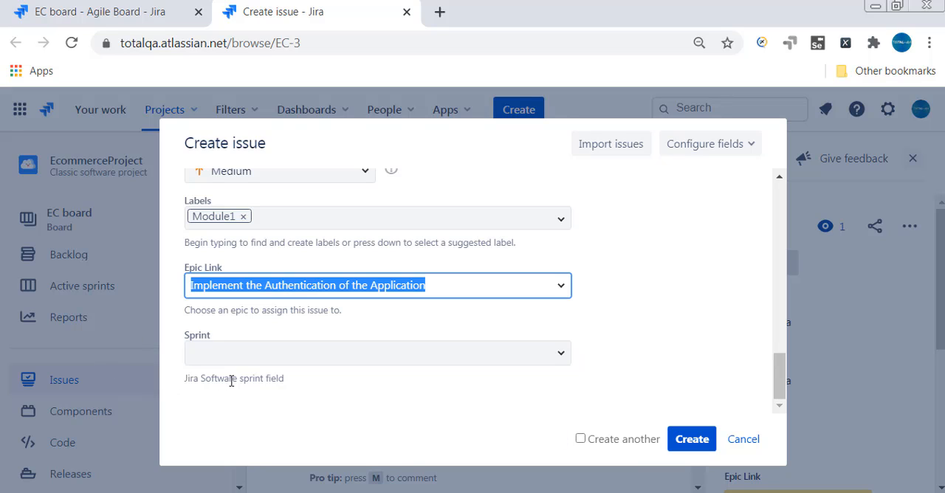
left_click(561, 354)
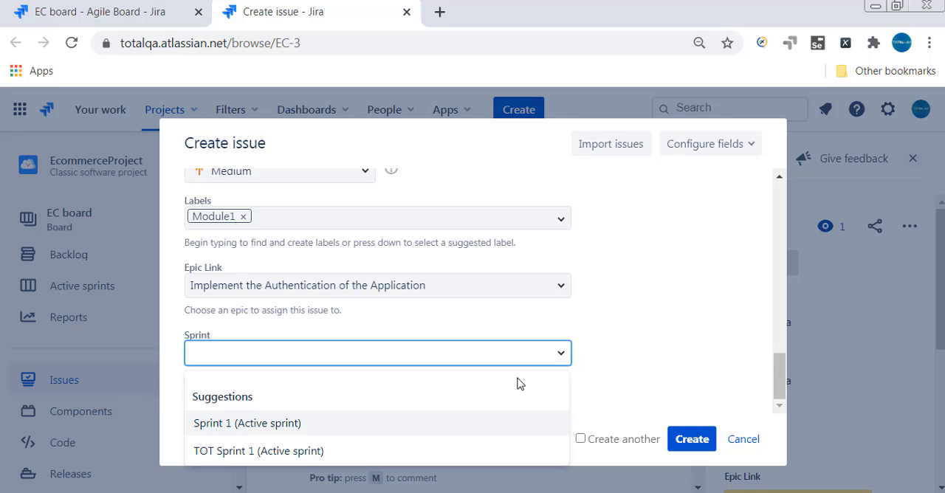
left_click(390, 432)
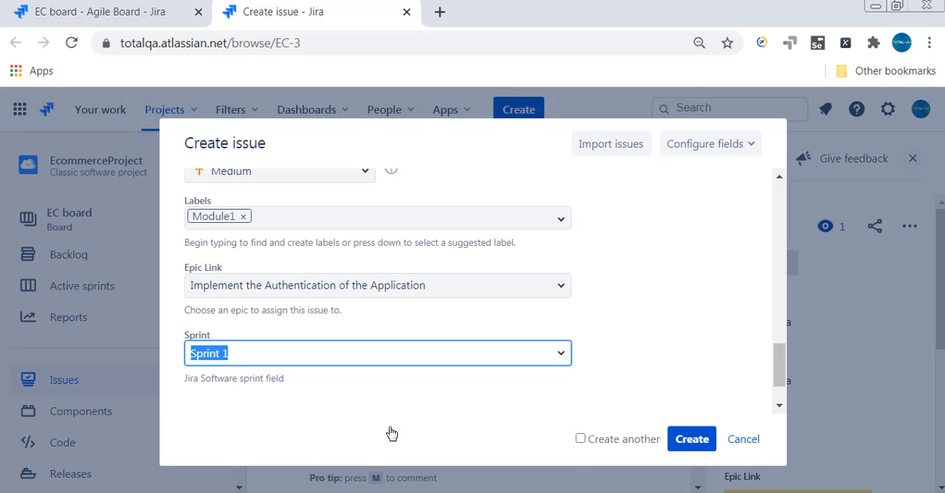
- Review the filled-in fields of the new Test issue and create it
scroll(612, 369, "up", 8)
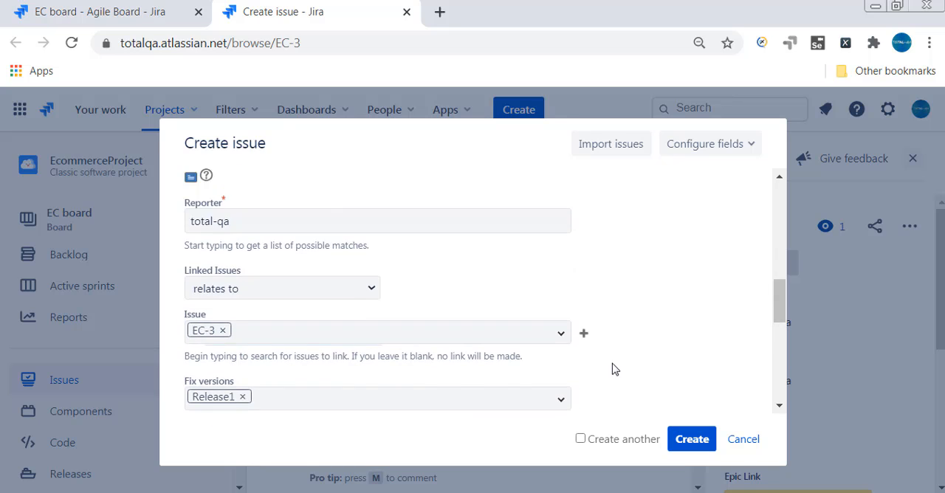
scroll(612, 369, "up", 5)
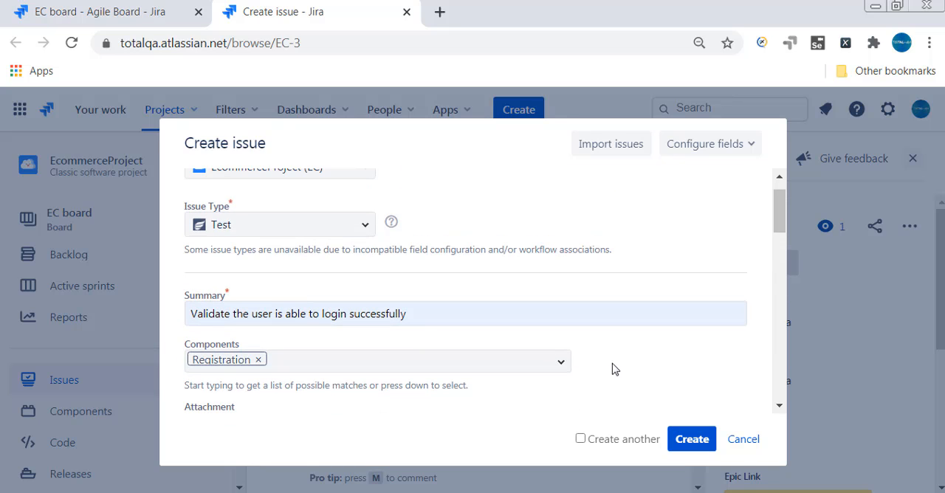
scroll(612, 369, "down", 3)
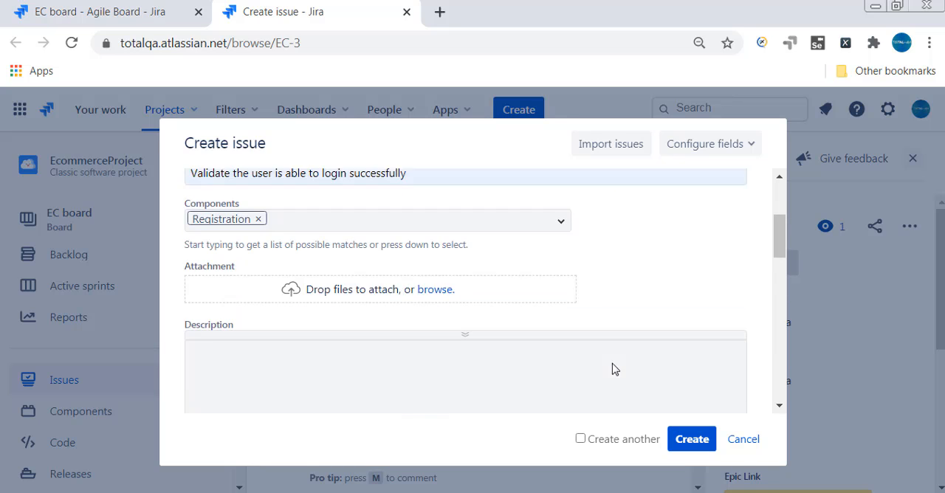
left_click(698, 445)
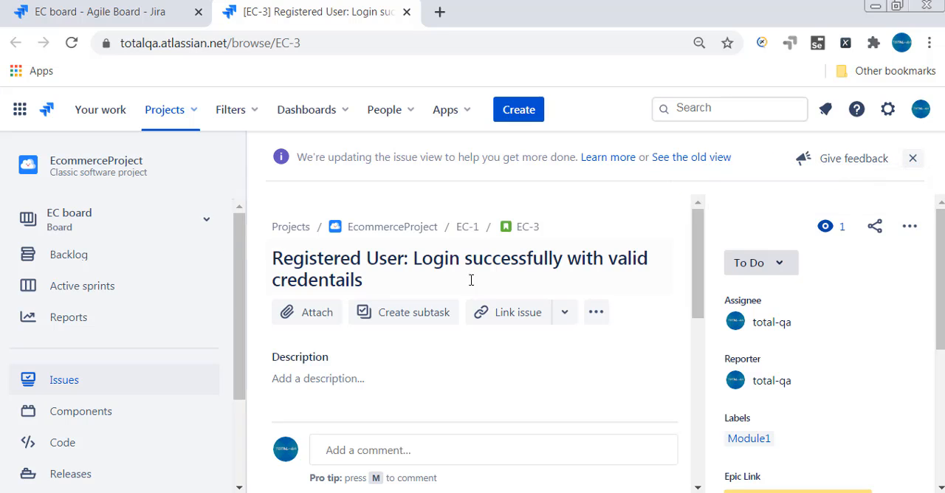
- Open the test "Validate the user is able to login successfully" from Sprint 1 in the backlog in a new browser tab
scroll(96, 366, "down", 1)
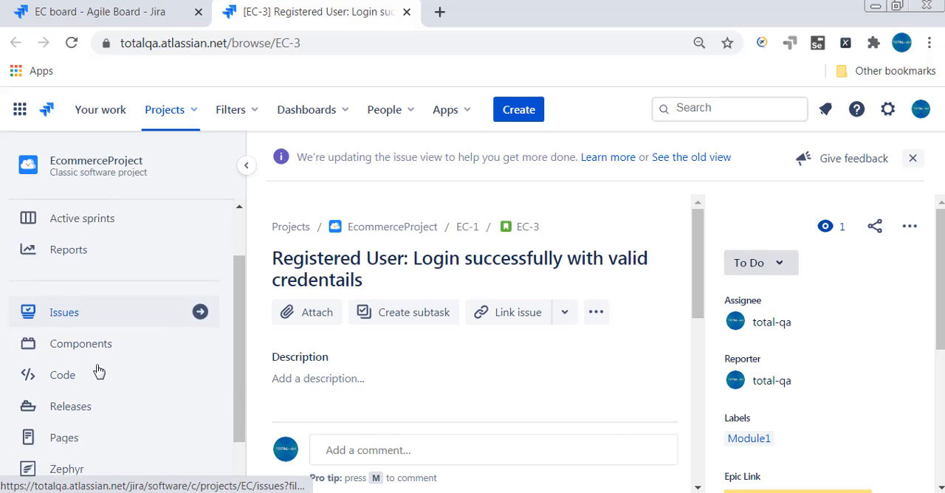
scroll(99, 361, "up", 1)
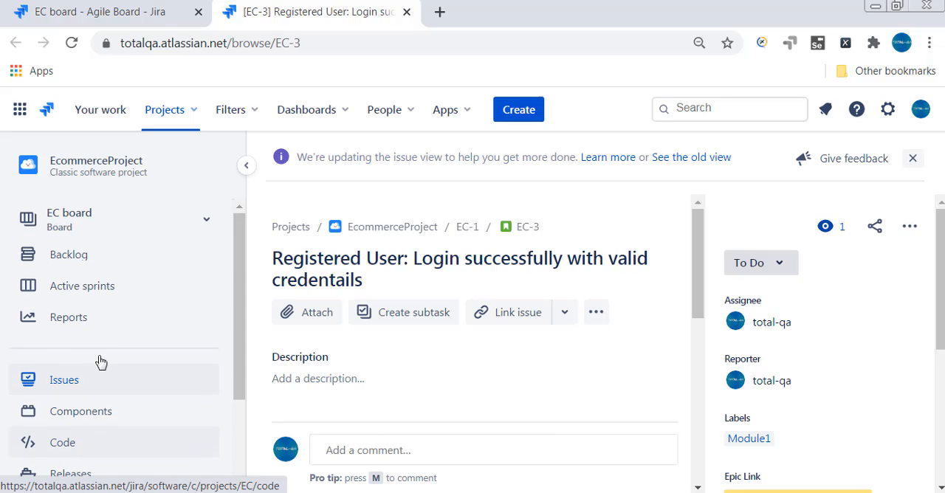
left_click(96, 255)
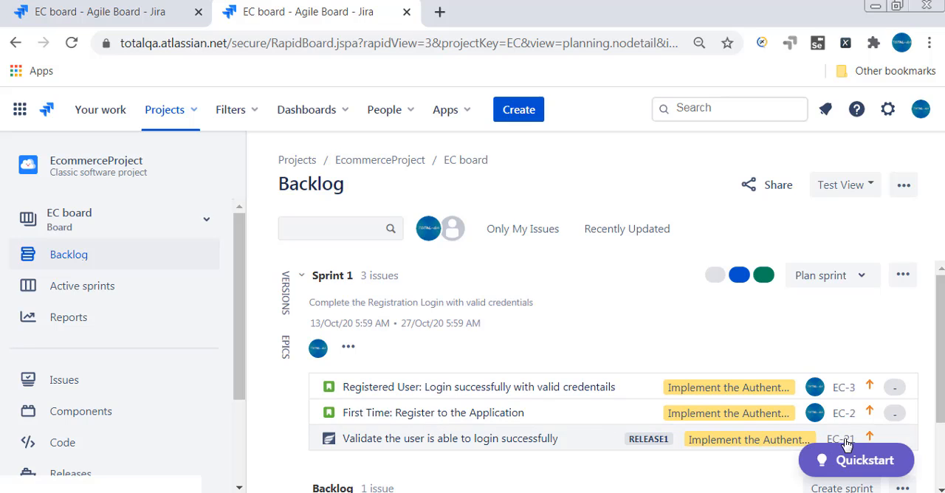
scroll(865, 411, "down", 2)
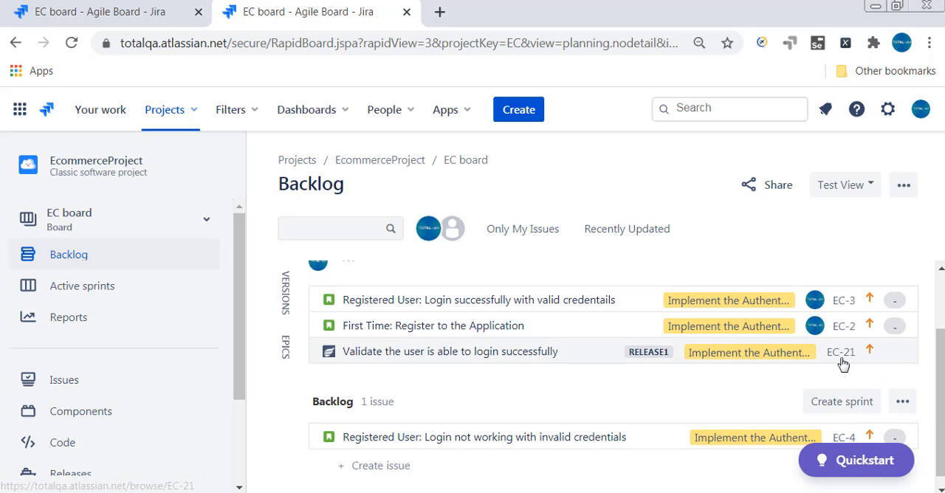
right_click(843, 356)
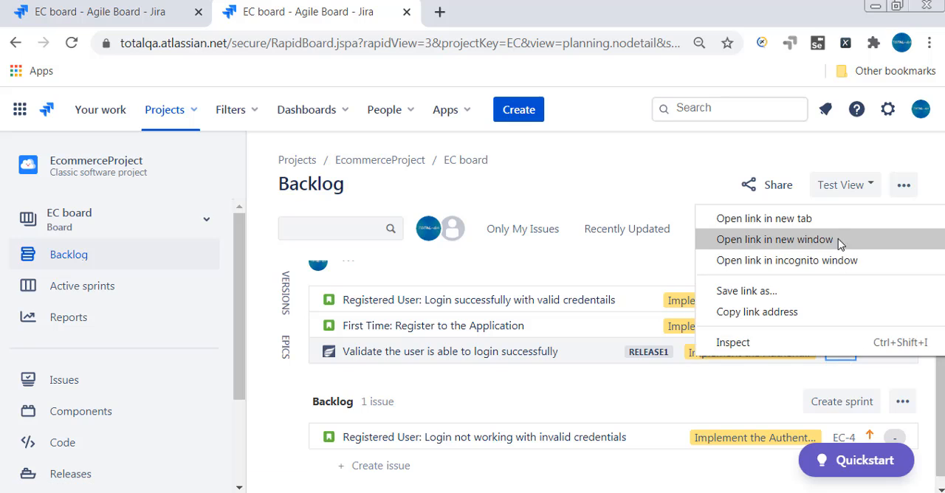
left_click(839, 220)
left_click(450, 11)
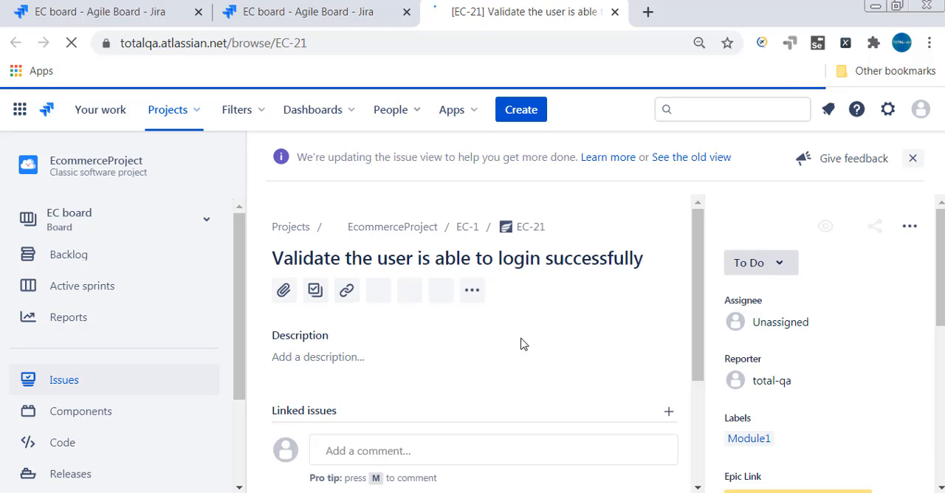
- View the Test Details History in the activity section of test EC-21
scroll(333, 354, "down", 3)
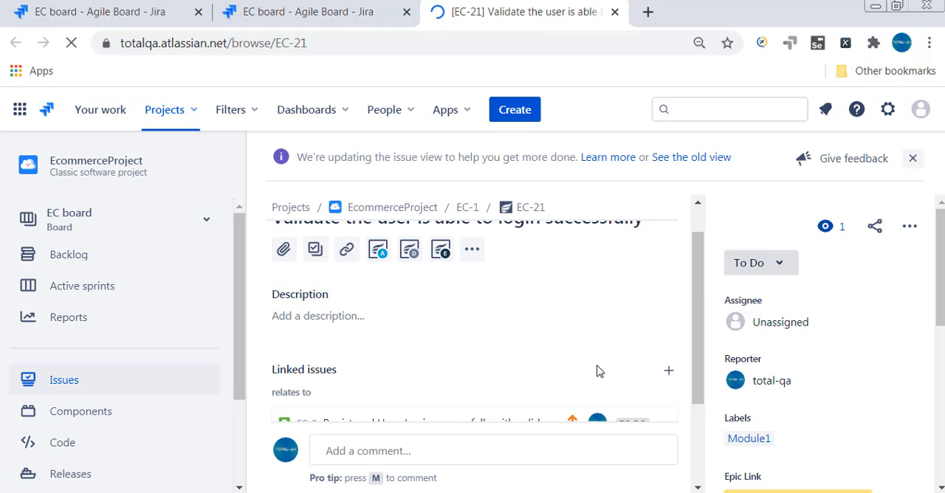
scroll(481, 369, "down", 3)
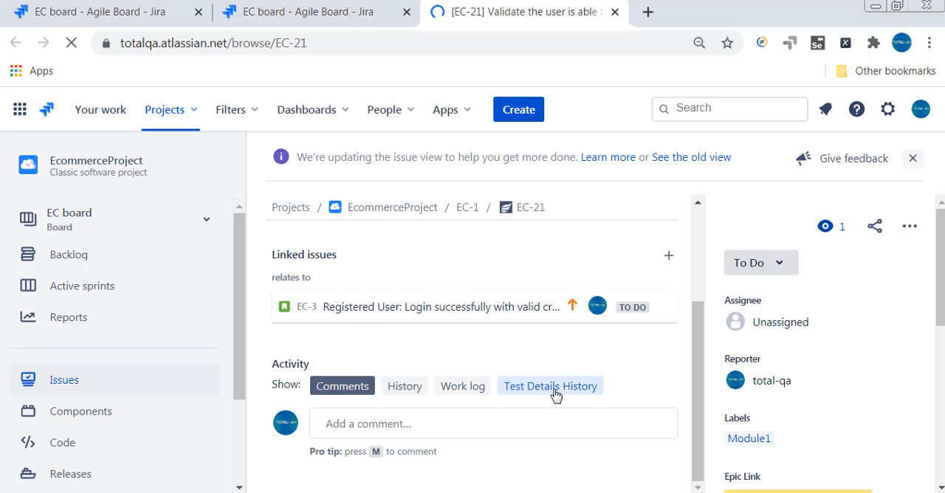
left_click(556, 395)
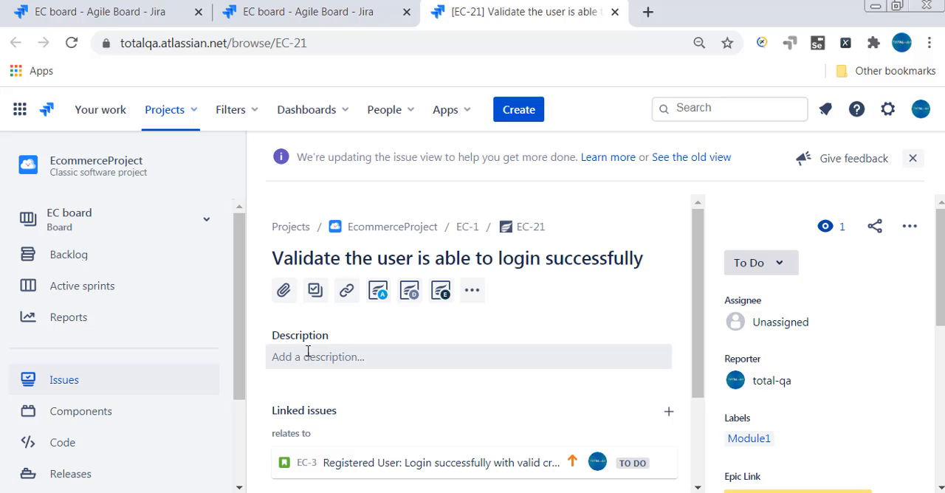
left_click(308, 355)
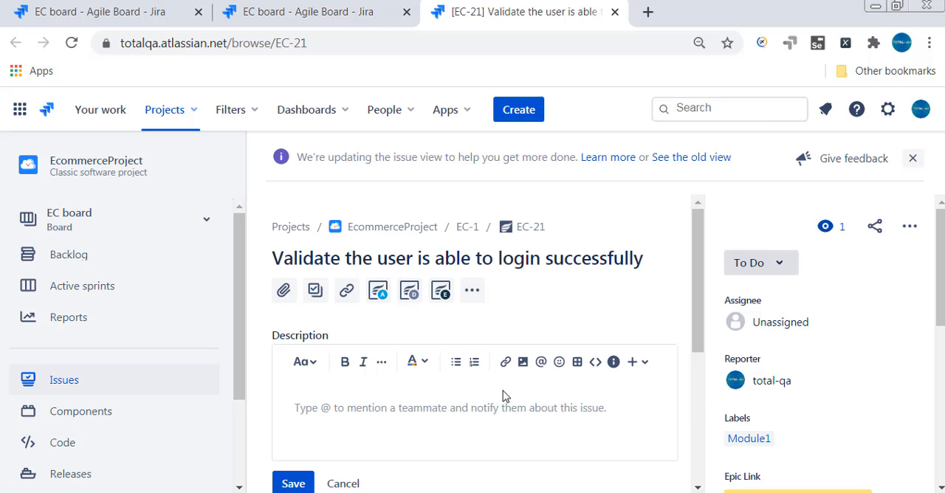
scroll(503, 397, "down", 1)
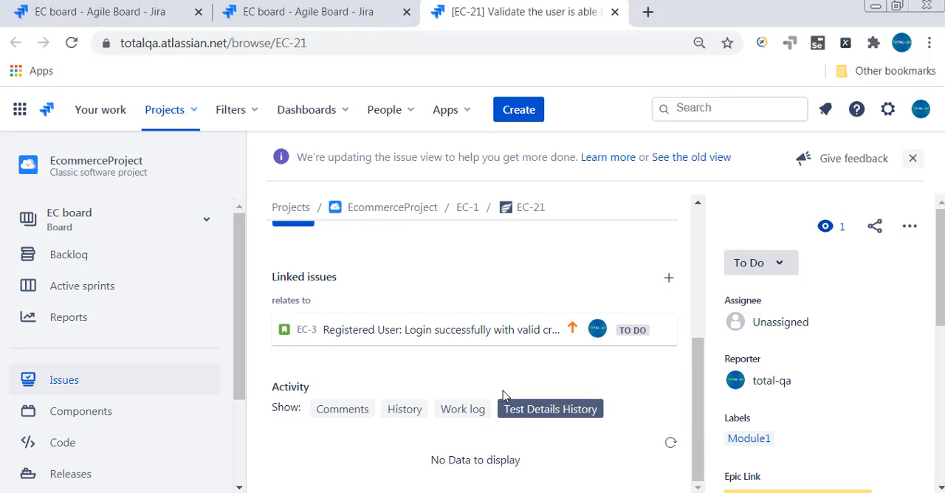
scroll(503, 391, "up", 5)
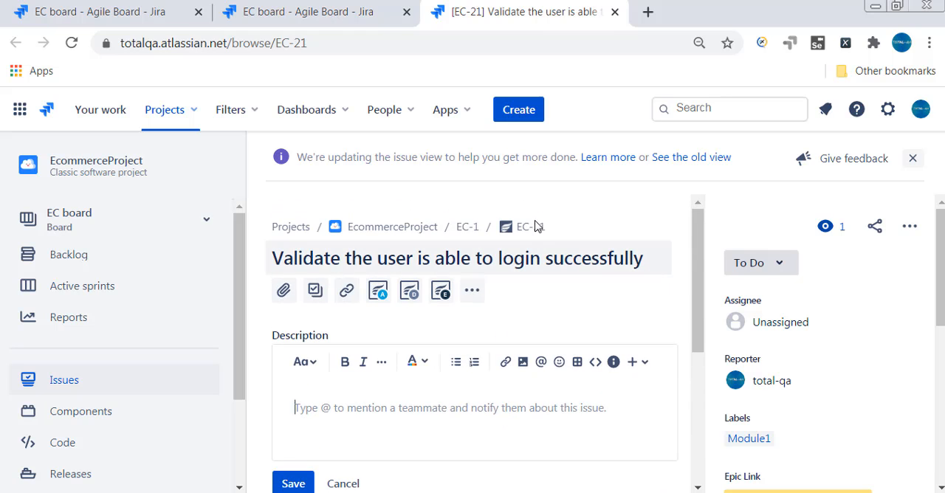
left_click(471, 293)
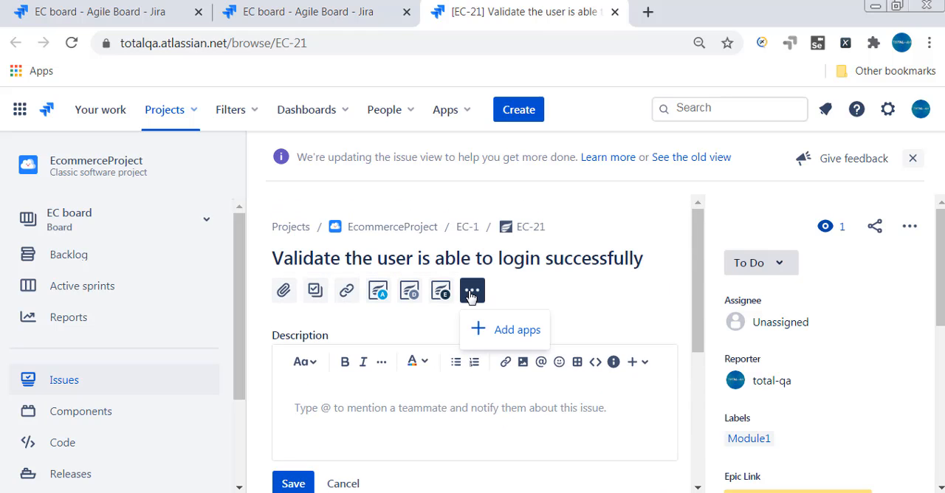
left_click(608, 296)
left_click(907, 234)
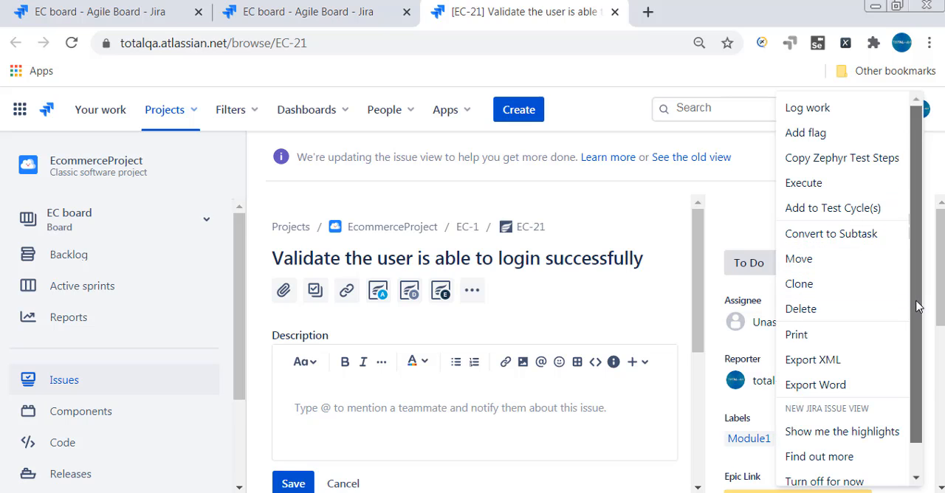
left_click_drag(916, 306, 918, 196)
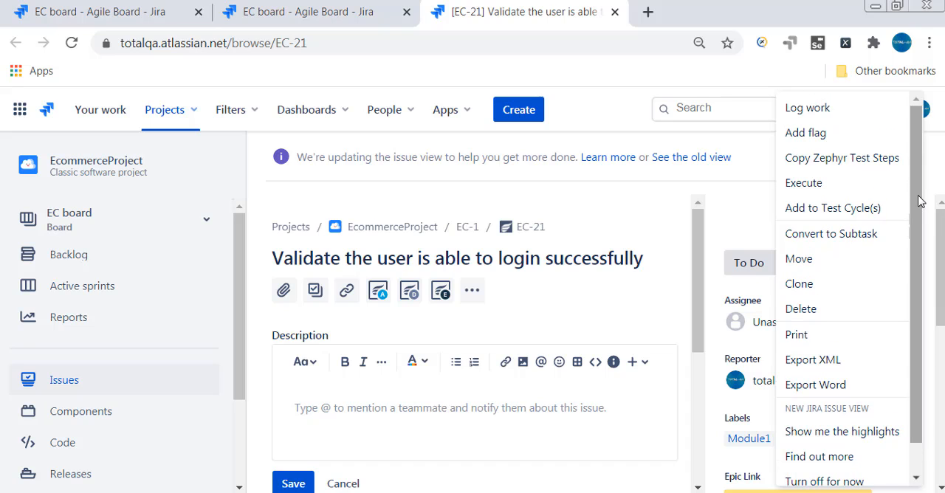
left_click(854, 164)
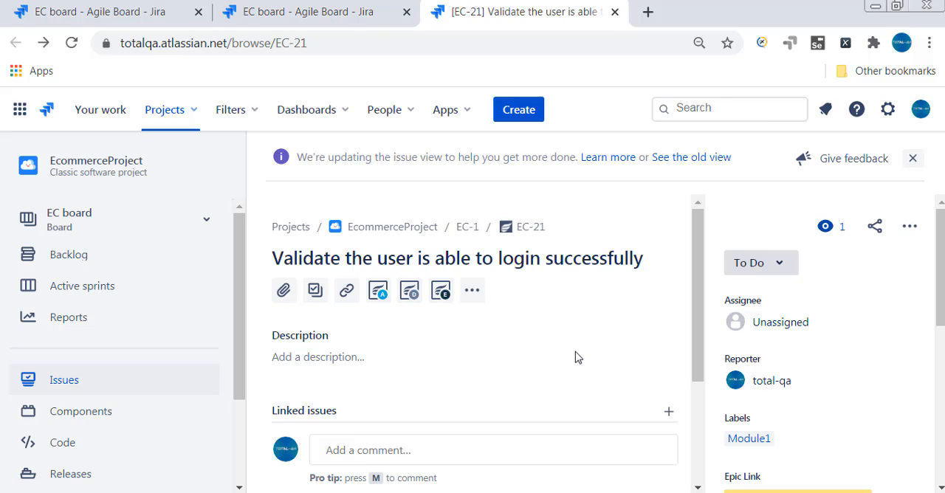
- Bring up the Test Details section of EC-21 and collapse the project sidebar to widen the step table
scroll(569, 361, "down", 3)
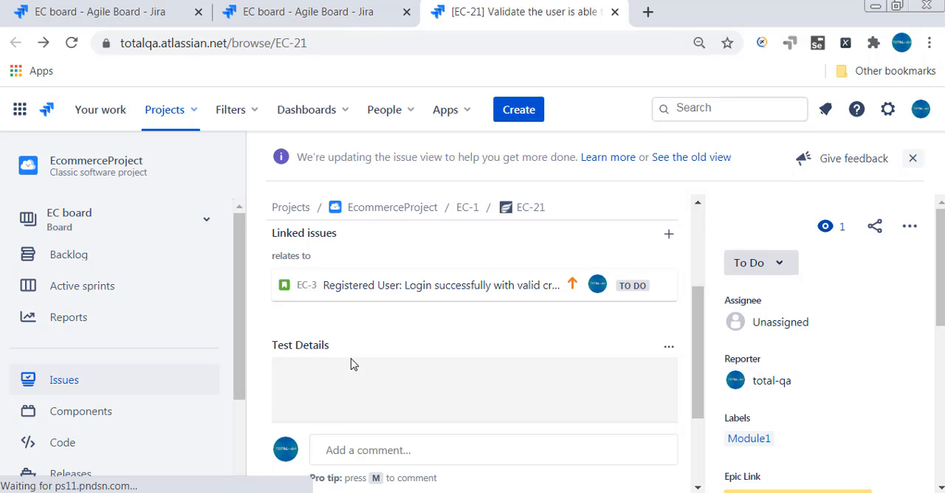
scroll(394, 335, "down", 1)
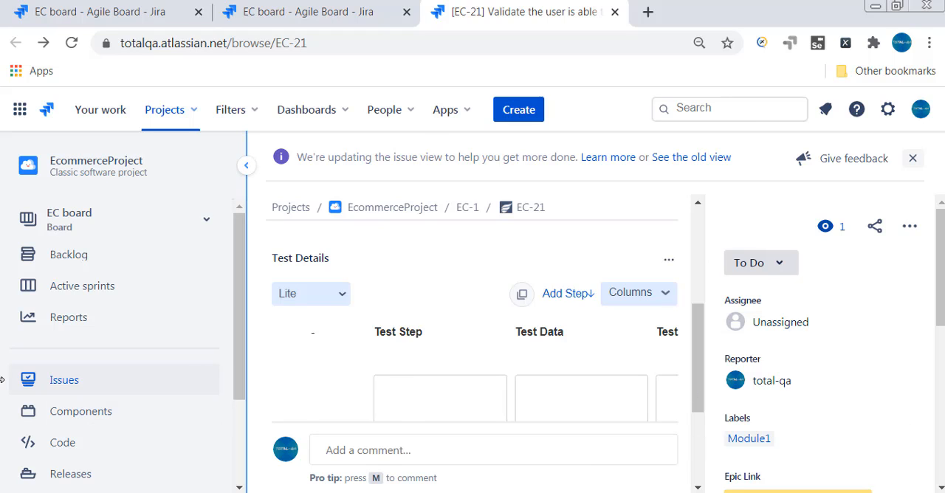
left_click_drag(2, 380, 2, 380)
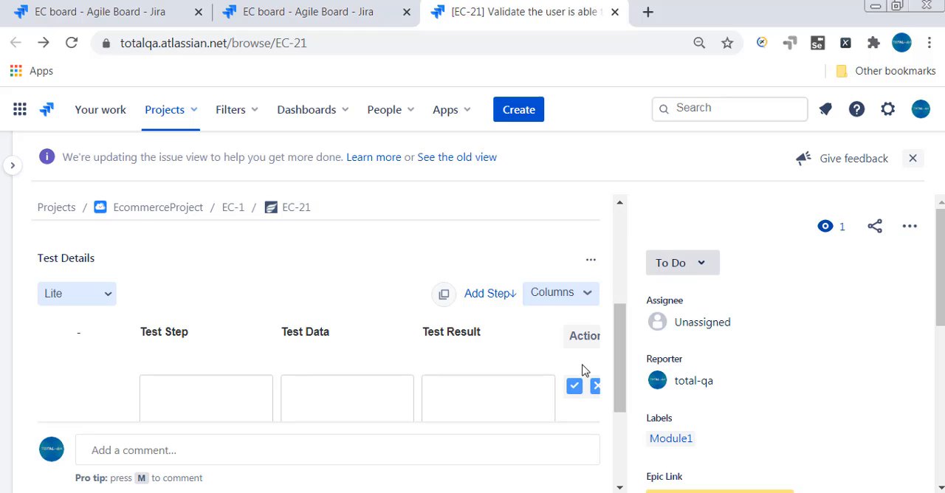
scroll(425, 412, "up", 10)
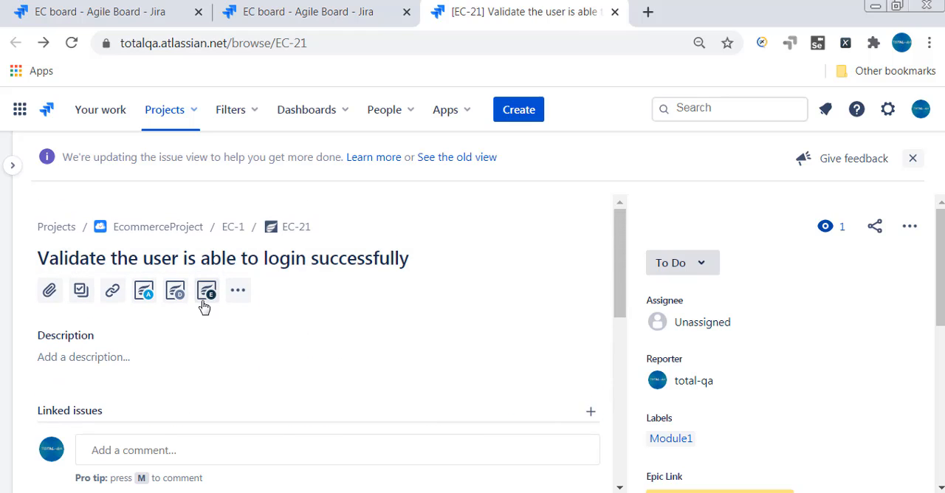
scroll(202, 305, "down", 2)
scroll(204, 305, "down", 2)
scroll(204, 306, "up", 4)
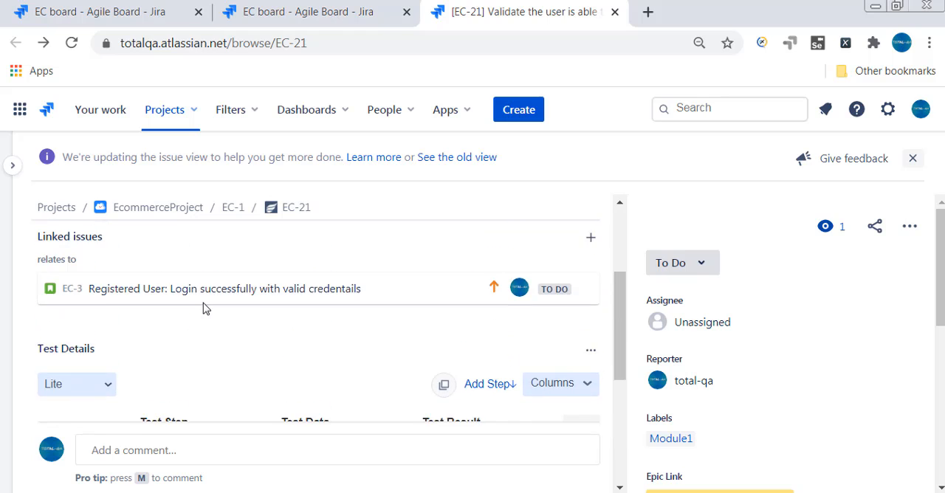
scroll(206, 308, "up", 1)
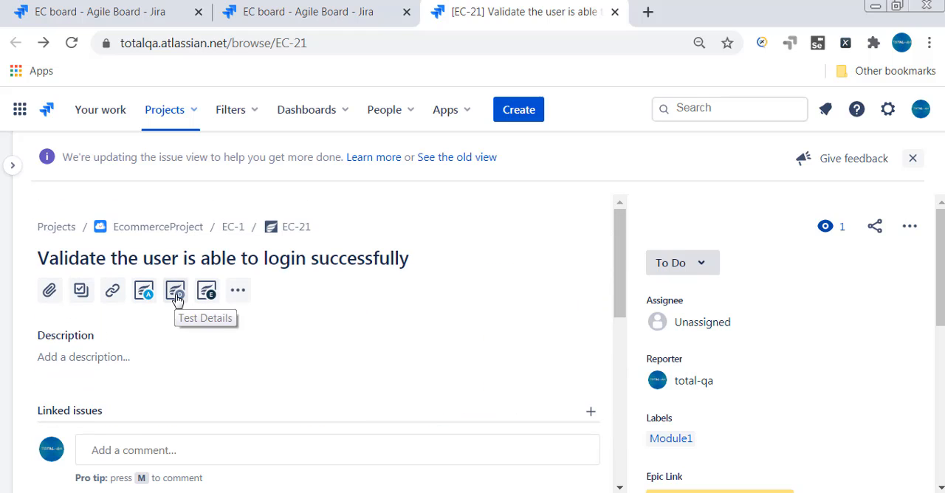
scroll(332, 322, "down", 3)
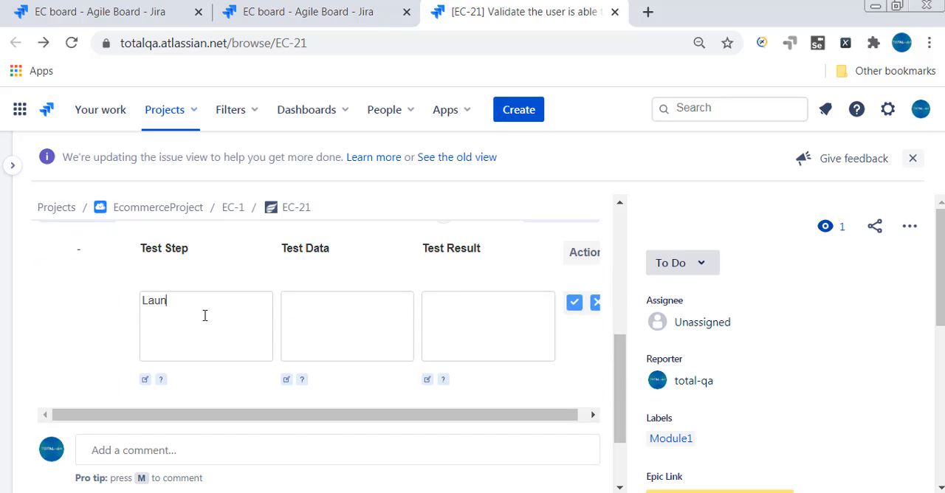
type("ch the Browser and enter the ")
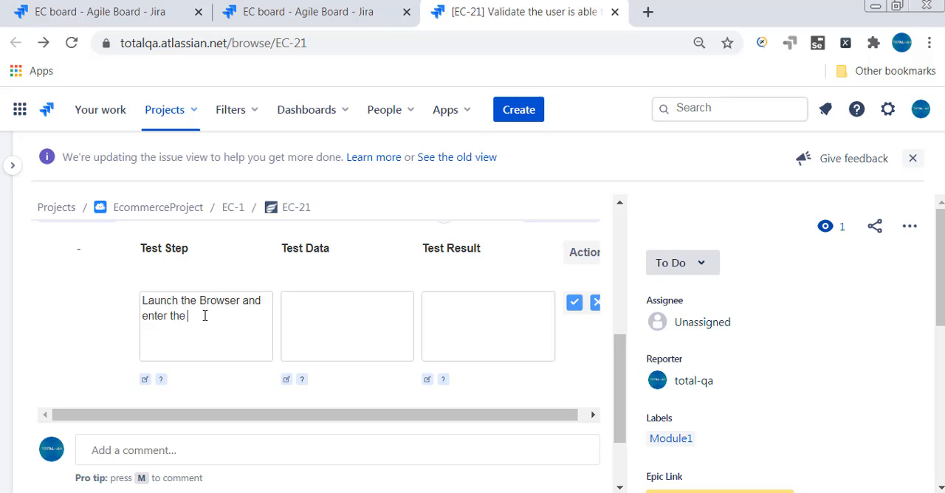
type("URL")
left_click(339, 318)
type("http:/")
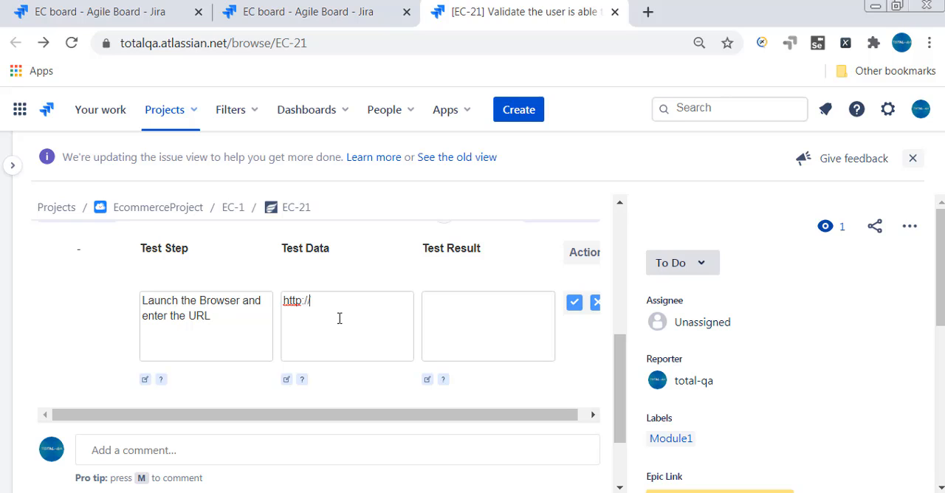
type("/demo.openmrs.org")
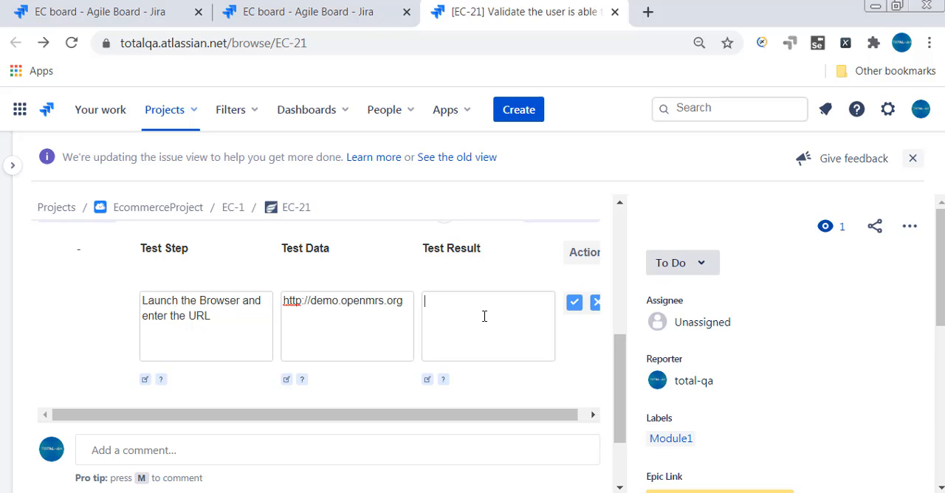
scroll(495, 314, "down", 1)
scroll(487, 317, "up", 1)
left_click_drag(551, 411, 611, 412)
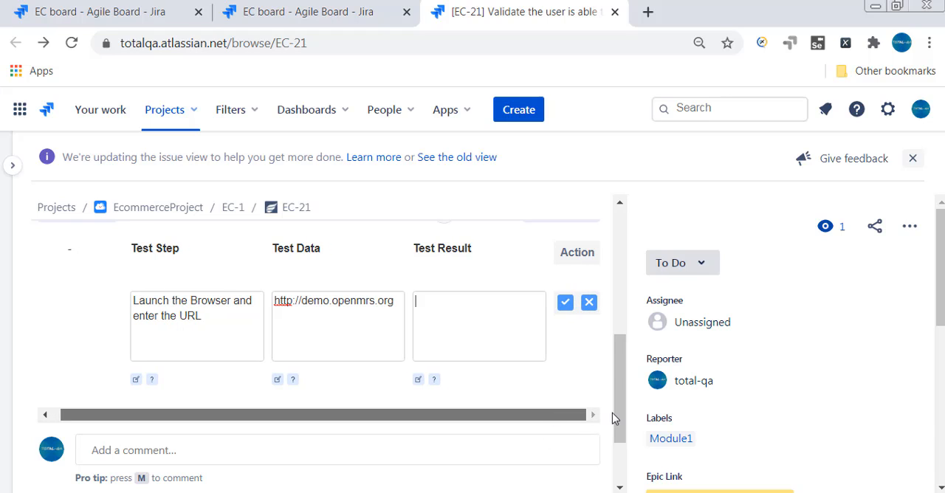
left_click(566, 303)
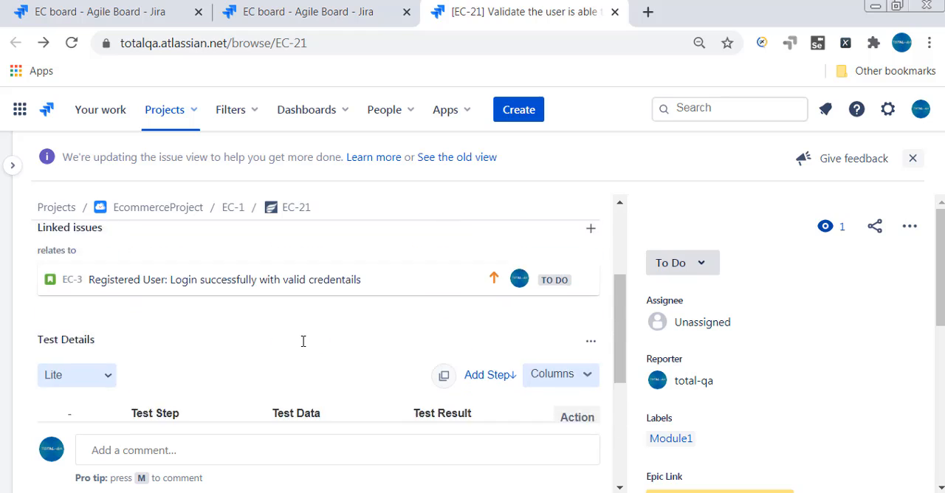
- Add a second test step "Enter the valid username and password" with the username Admin and the account password as test data
scroll(302, 341, "down", 1)
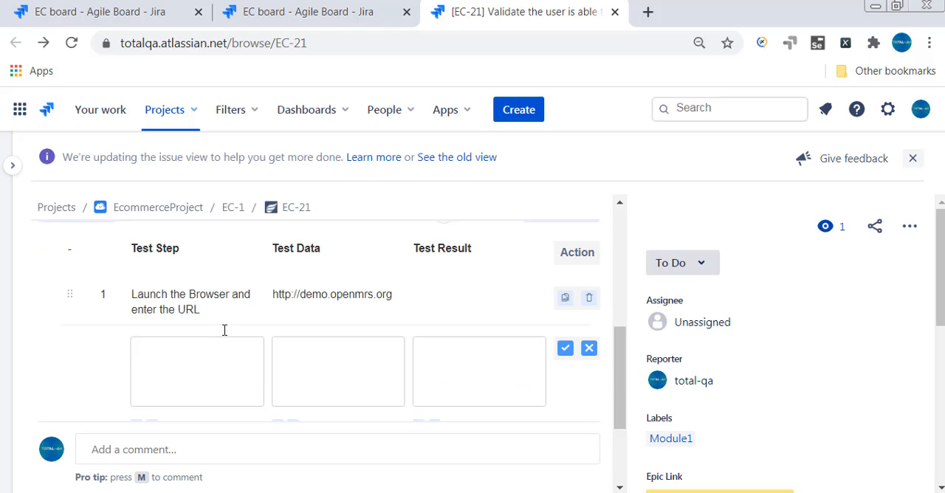
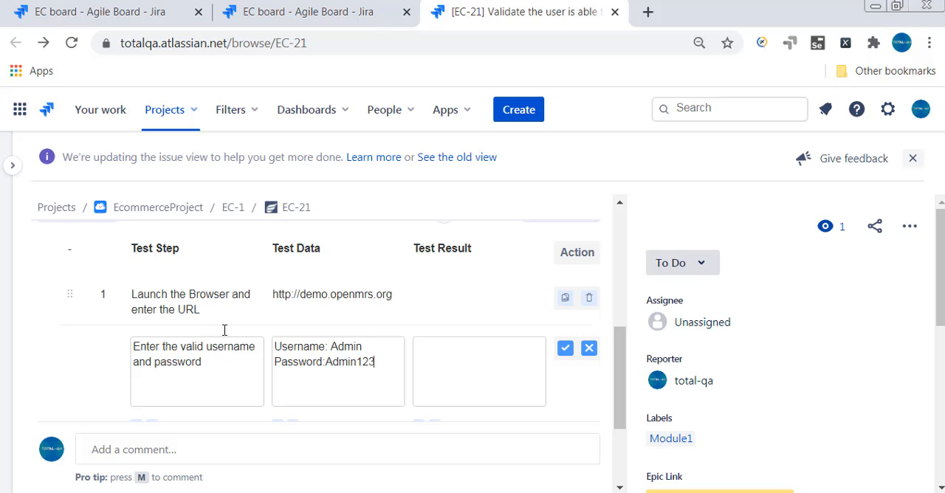
scroll(477, 343, "down", 2)
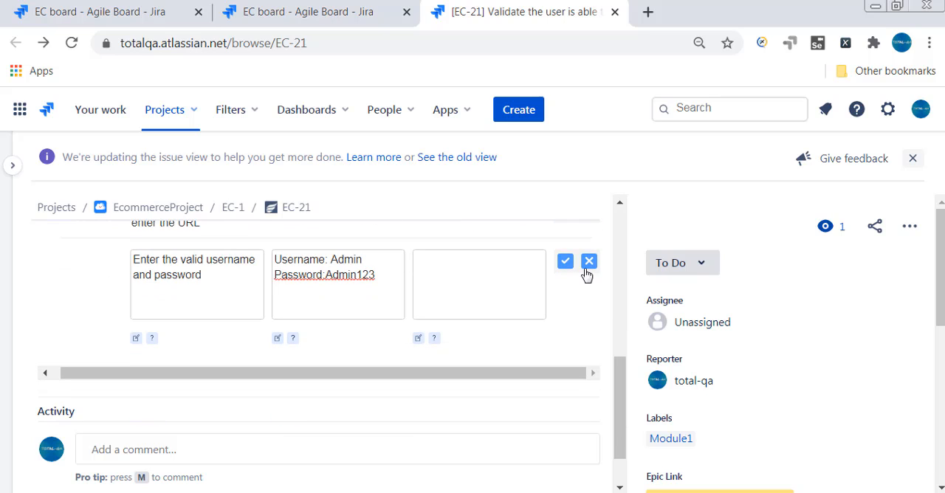
left_click(565, 261)
- Add a third test step "User is login successful" with test data and test result left empty
scroll(96, 325, "up", 2)
left_click(155, 384)
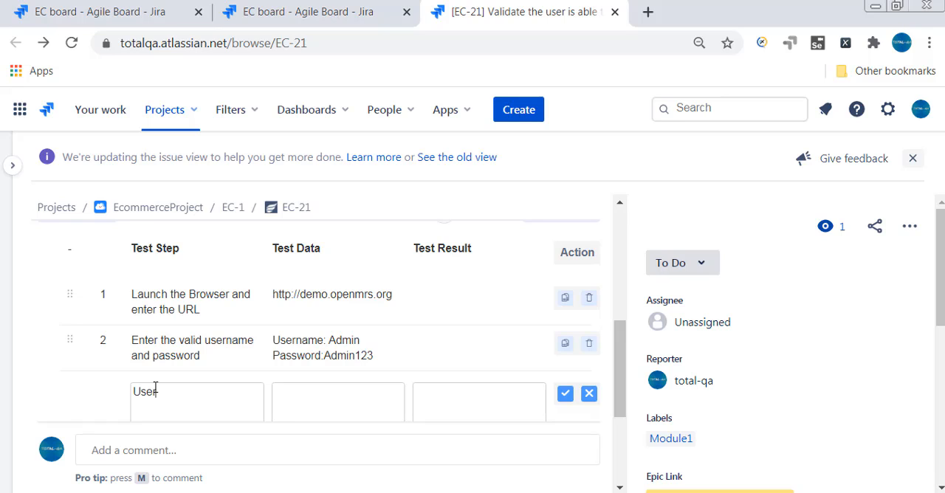
type("User is login successfu")
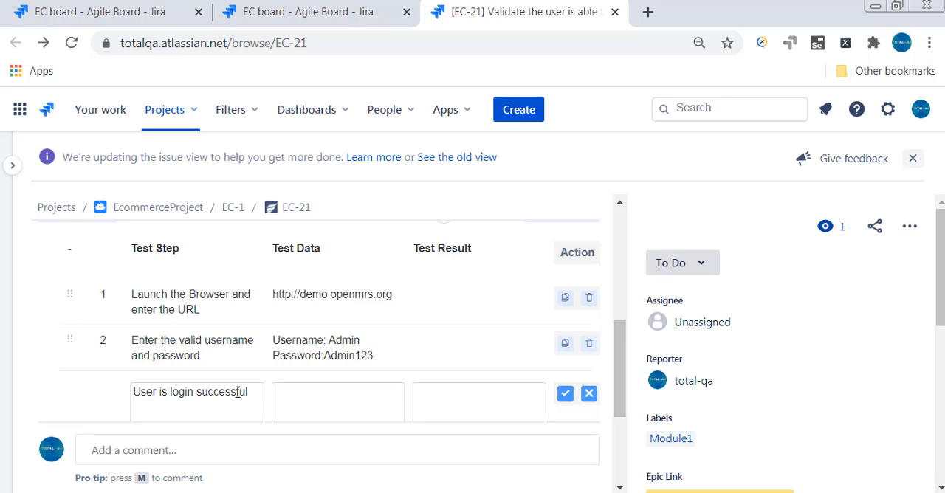
type("Log")
scroll(365, 383, "up", 2)
scroll(399, 261, "down", 5)
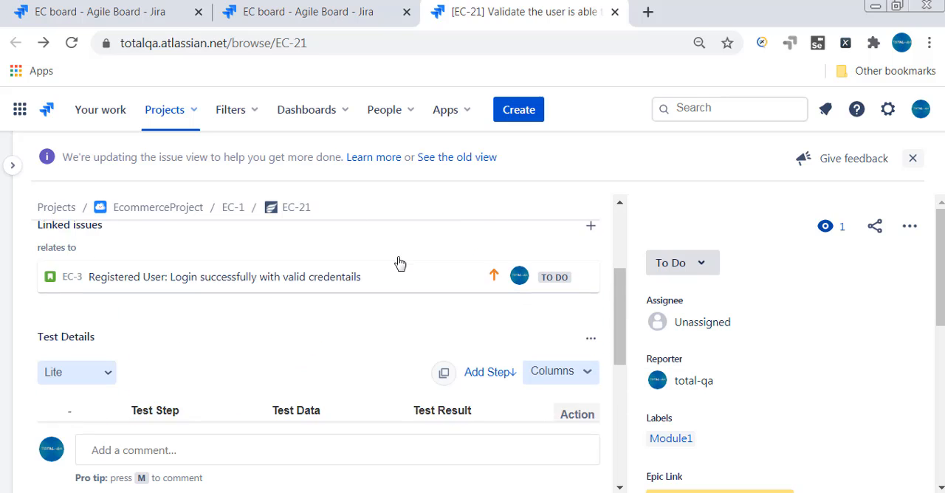
scroll(639, 339, "down", 4)
scroll(443, 391, "up", 2)
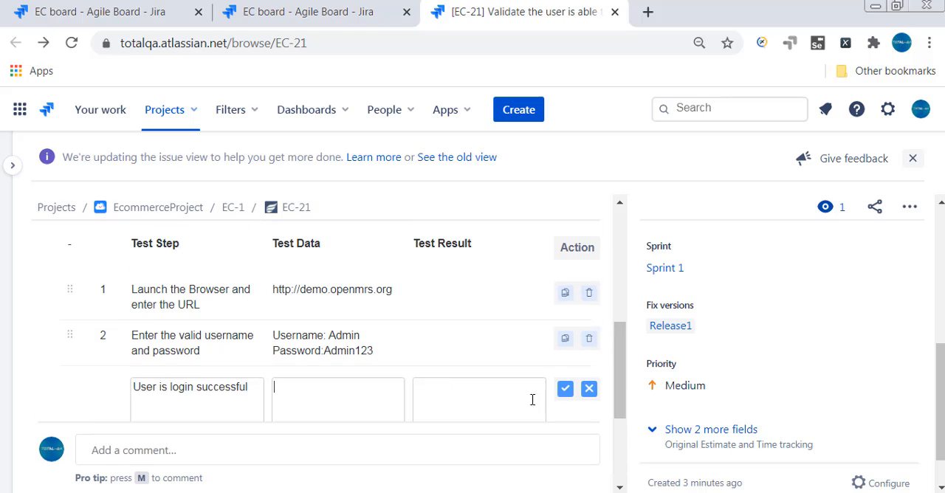
scroll(595, 318, "down", 2)
scroll(586, 290, "up", 5)
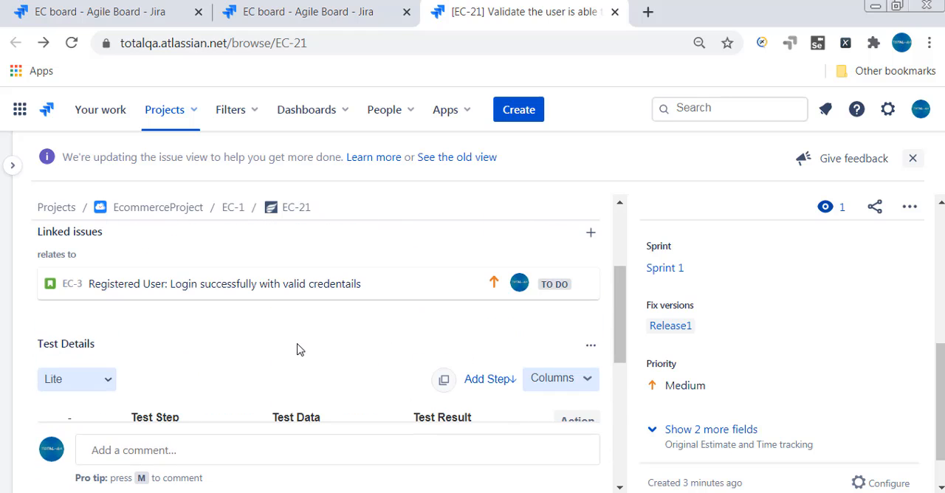
key("ctrl+minus")
key("ctrl+minus")
key("ctrl+minus")
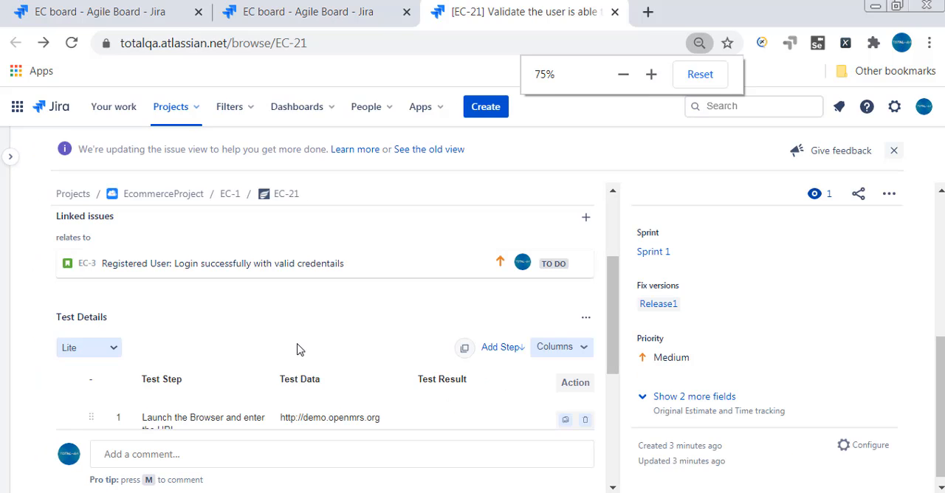
scroll(354, 325, "down", 3)
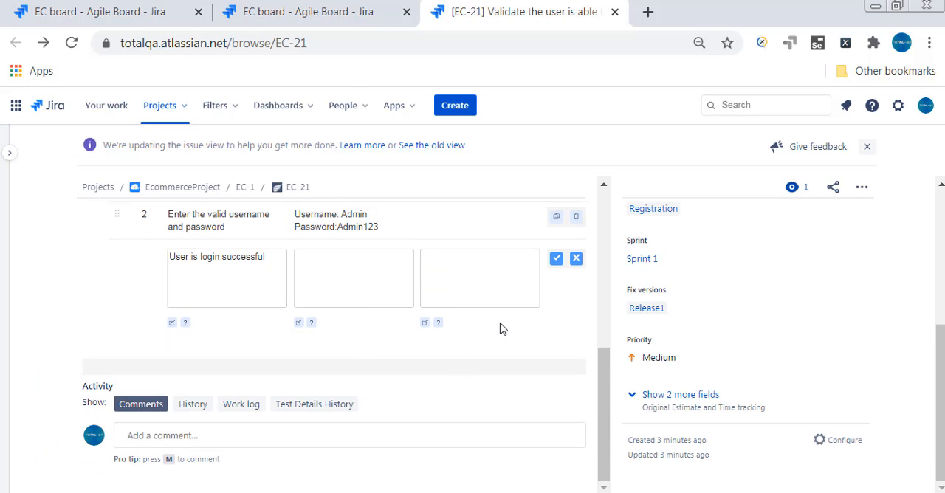
left_click(557, 264)
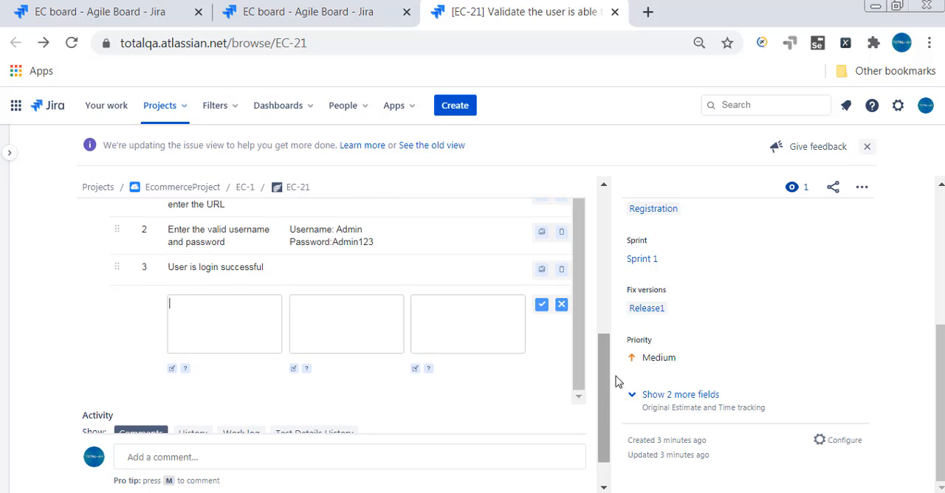
- Open EC-21 in a new browser tab, check the saved test steps in Test Details, and close that tab
scroll(327, 362, "down", 1)
scroll(320, 389, "up", 5)
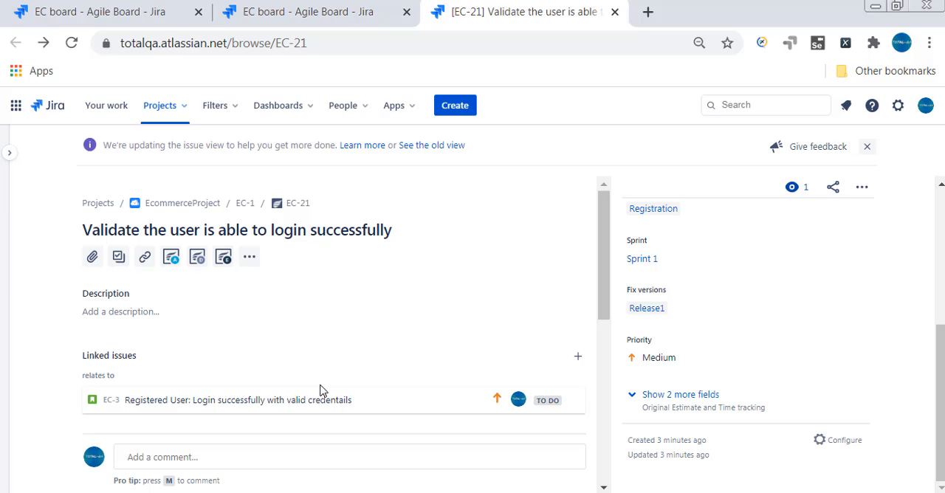
scroll(320, 389, "down", 5)
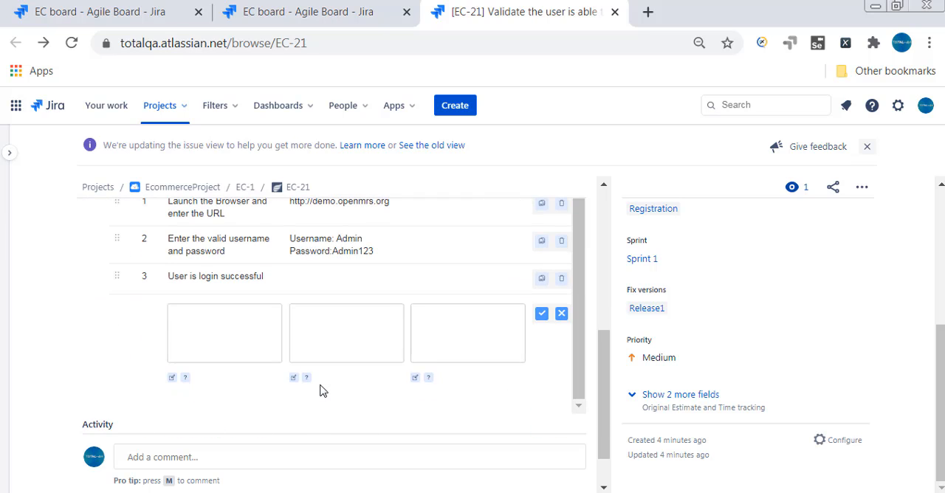
right_click(294, 192)
left_click(310, 141)
key("ctrl+Tab")
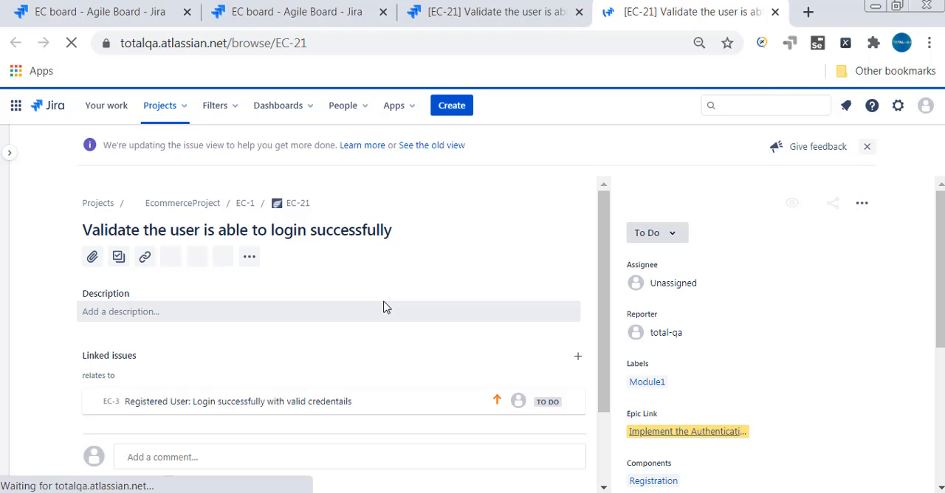
scroll(324, 384, "down", 1)
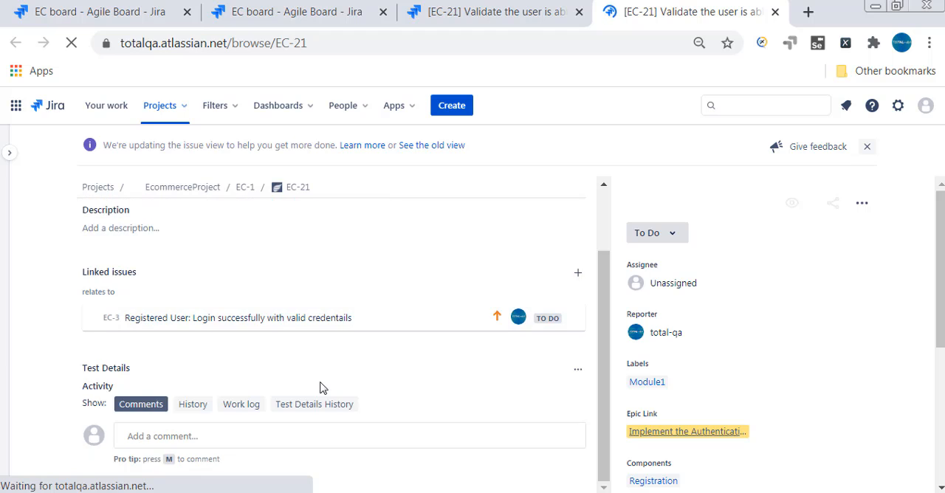
scroll(199, 358, "down", 1)
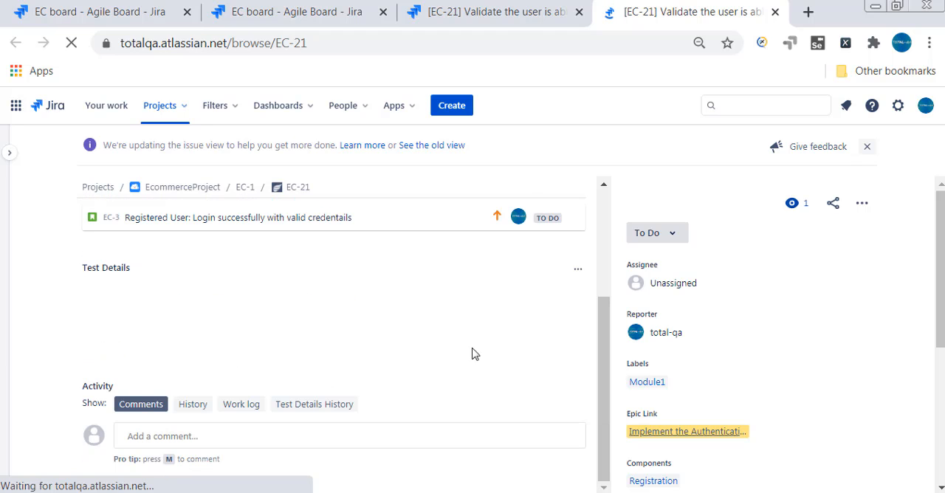
scroll(310, 296, "down", 1)
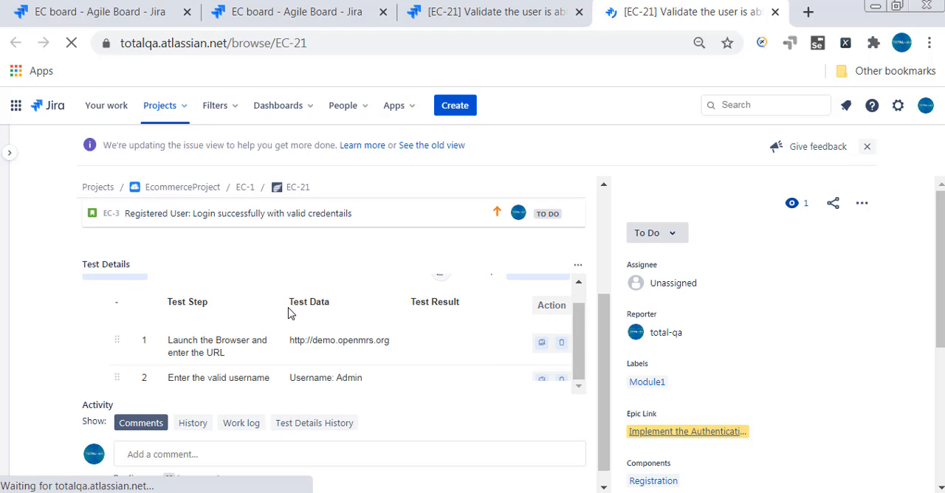
scroll(283, 322, "down", 1)
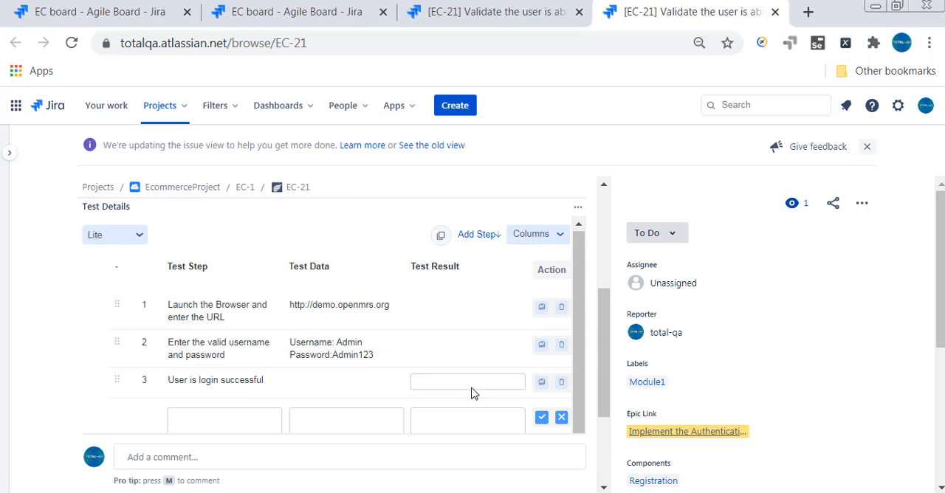
left_click(561, 418)
key("ctrl+w")
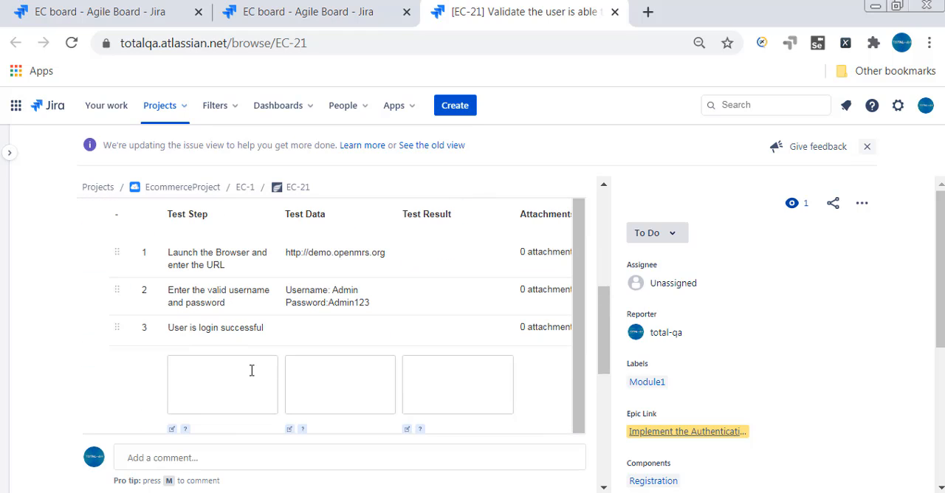
- Bring up the Zephyr Actions section of EC-21 to view its execution and test cycle options
scroll(333, 392, "up", 1)
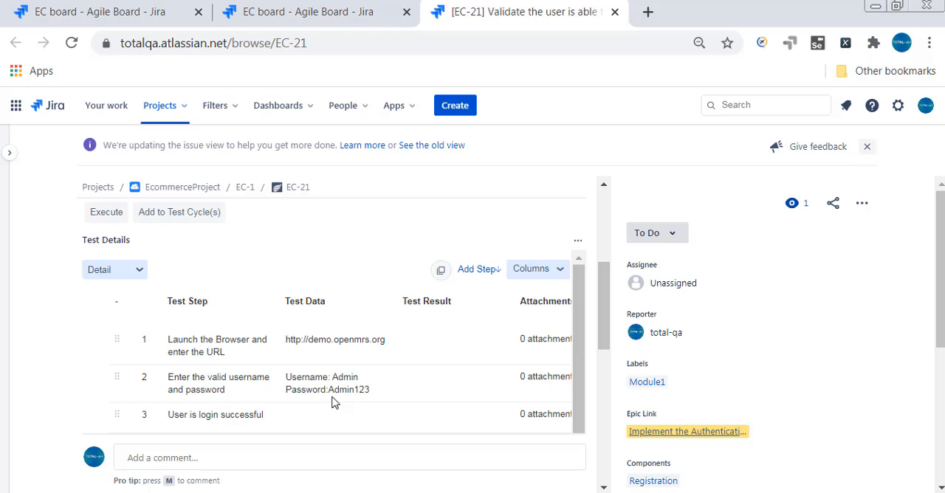
scroll(282, 260, "up", 1)
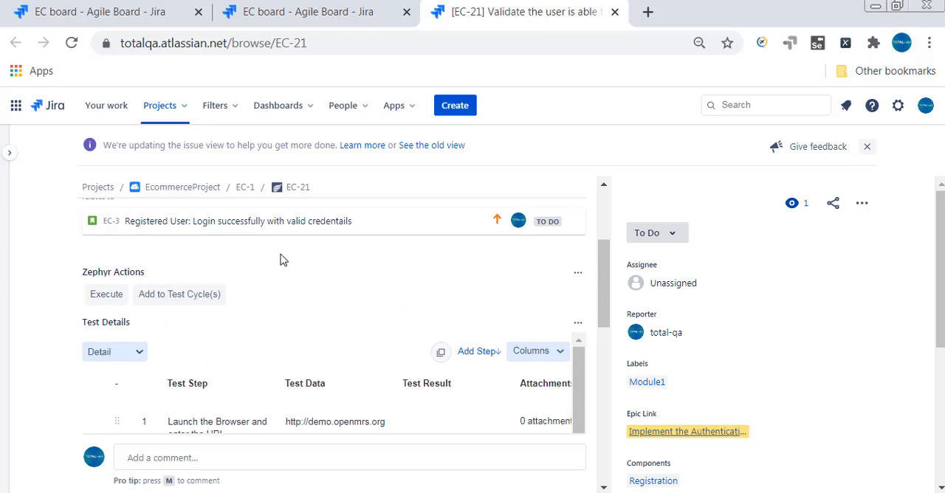
scroll(332, 291, "up", 2)
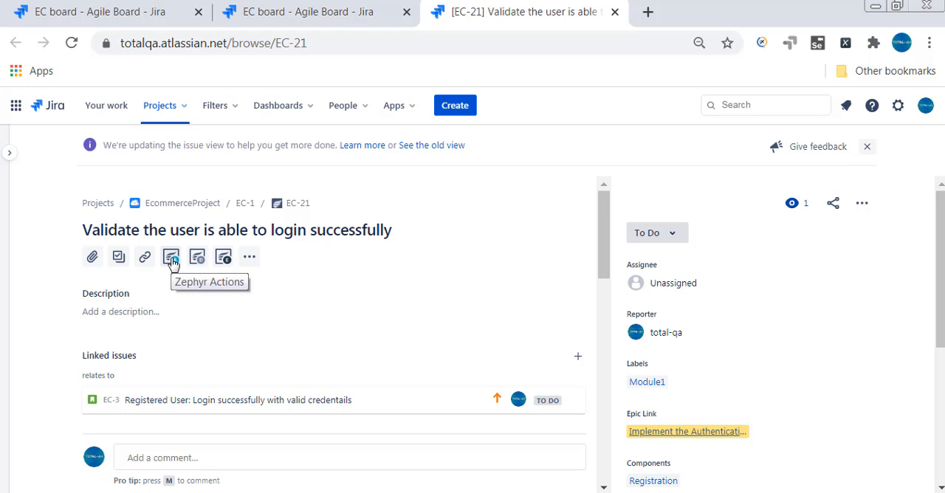
left_click(171, 260)
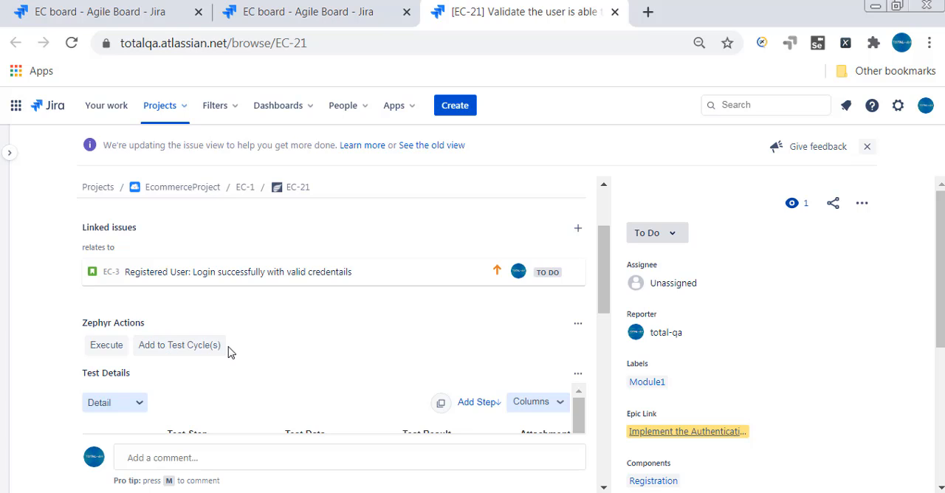
- Jump to the Test Details section of EC-21 and switch the step table to the Lite view
scroll(232, 352, "up", 3)
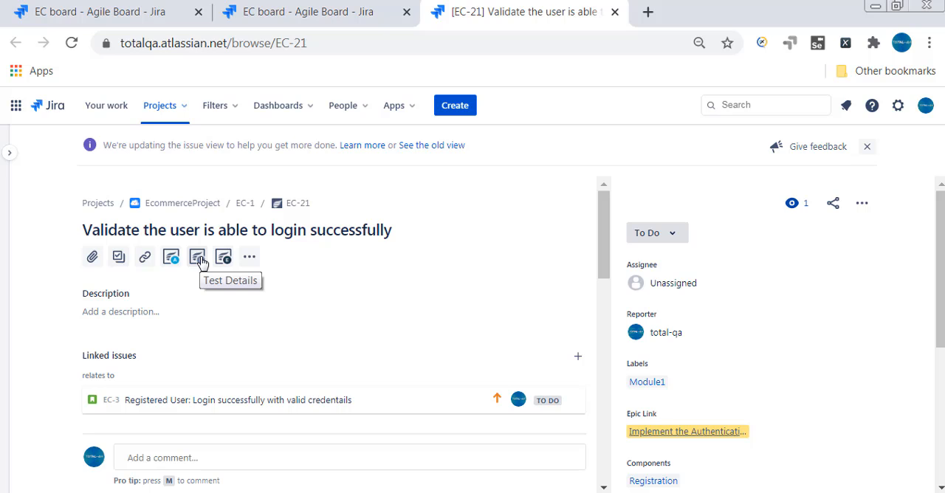
left_click(198, 258)
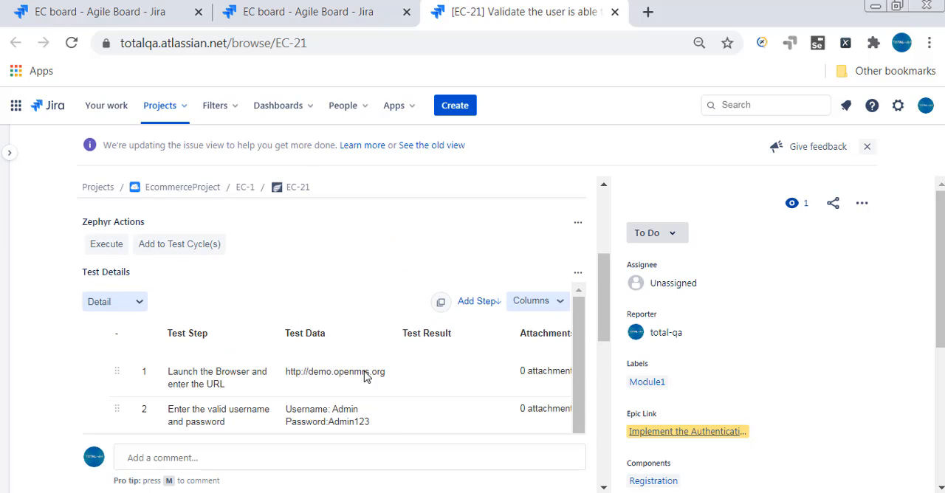
left_click(140, 303)
left_click(96, 316)
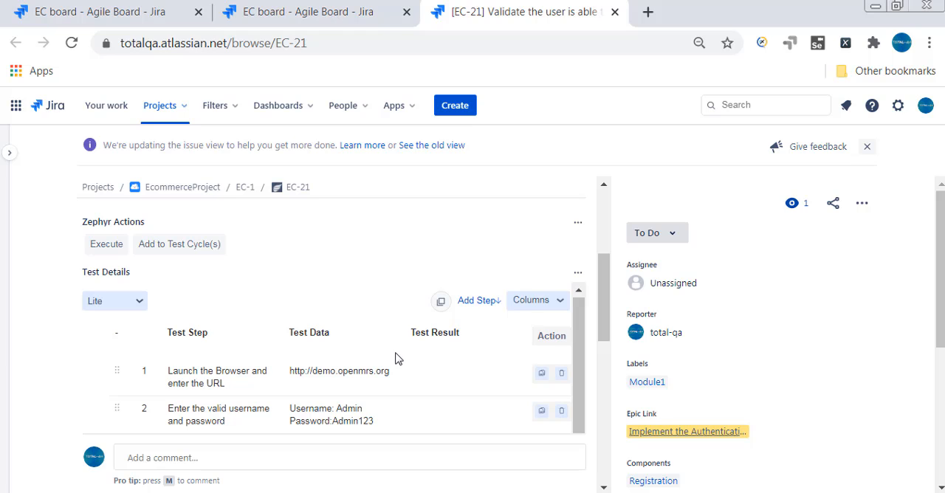
scroll(432, 359, "down", 2)
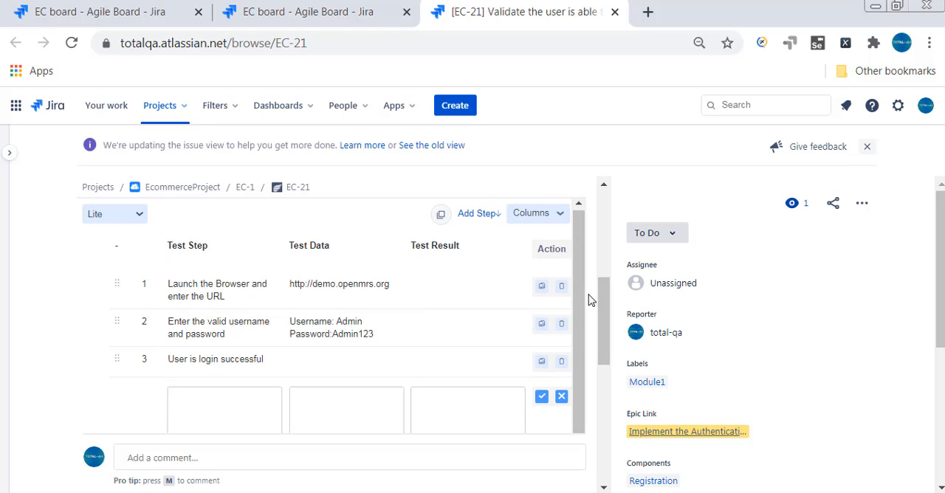
scroll(589, 345, "up", 2)
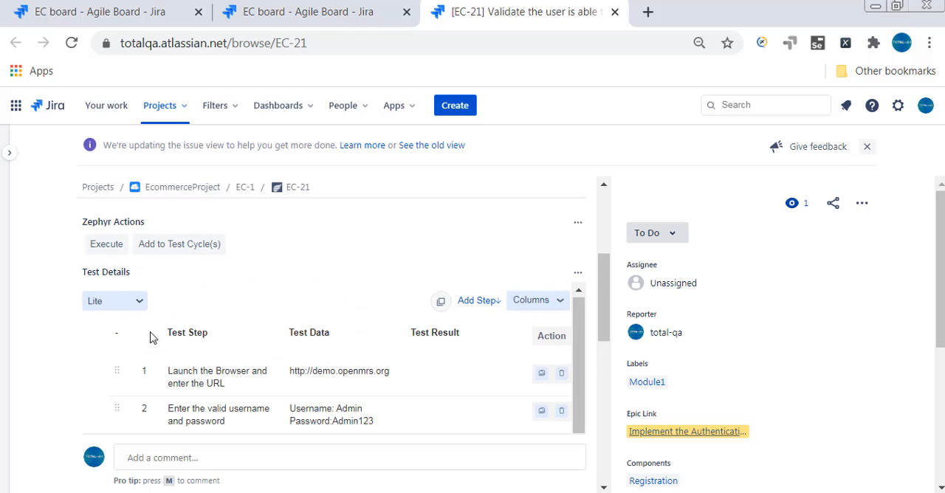
- Switch the step table to the Detail view and bring its Attachments and Action columns into view
left_click(131, 302)
left_click(212, 310)
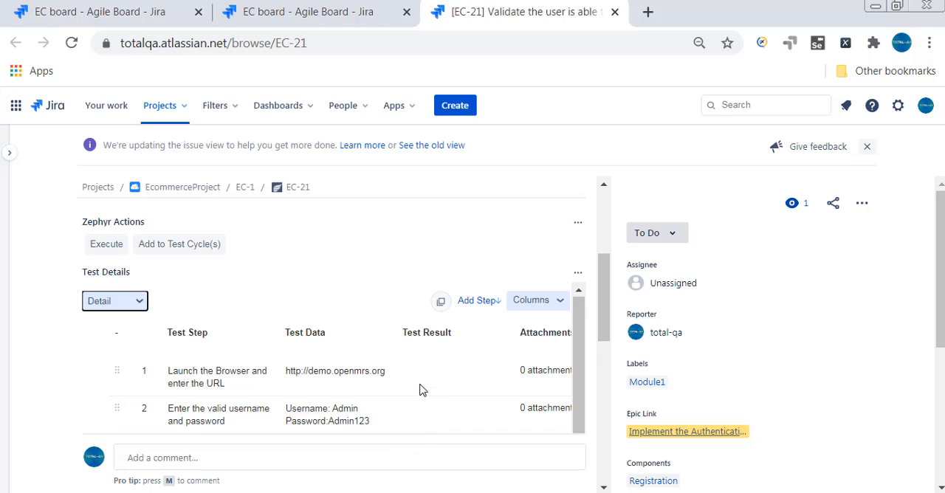
scroll(417, 399, "down", 1)
left_click_drag(536, 316, 548, 321)
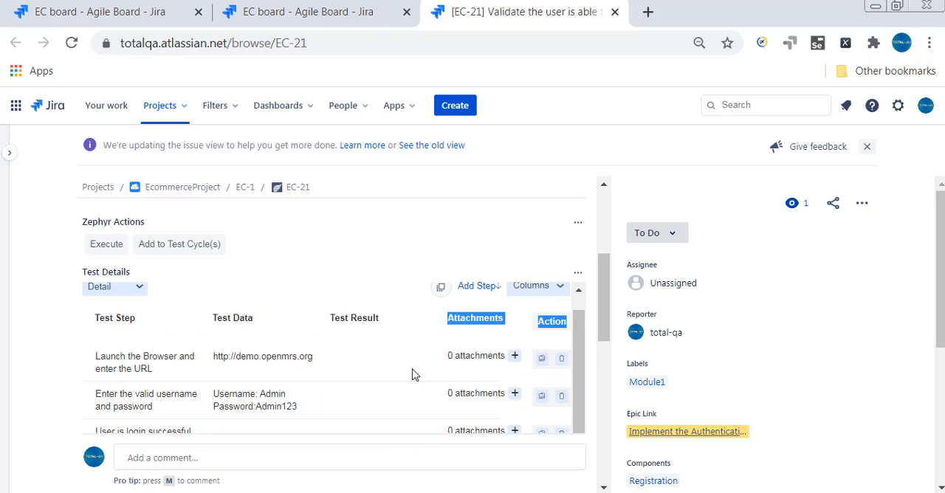
- Look at the Attach Files options for the first test step and close them without attaching anything
left_click(516, 360)
scroll(428, 360, "down", 2)
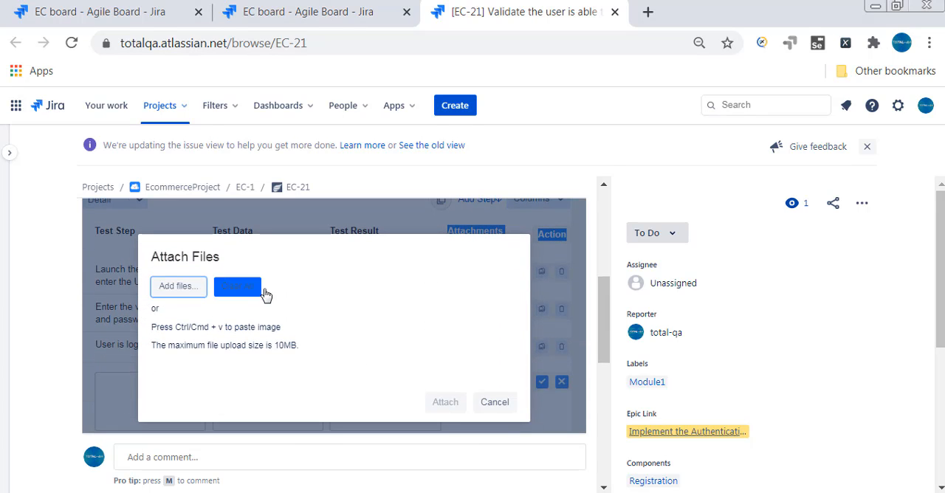
left_click(499, 408)
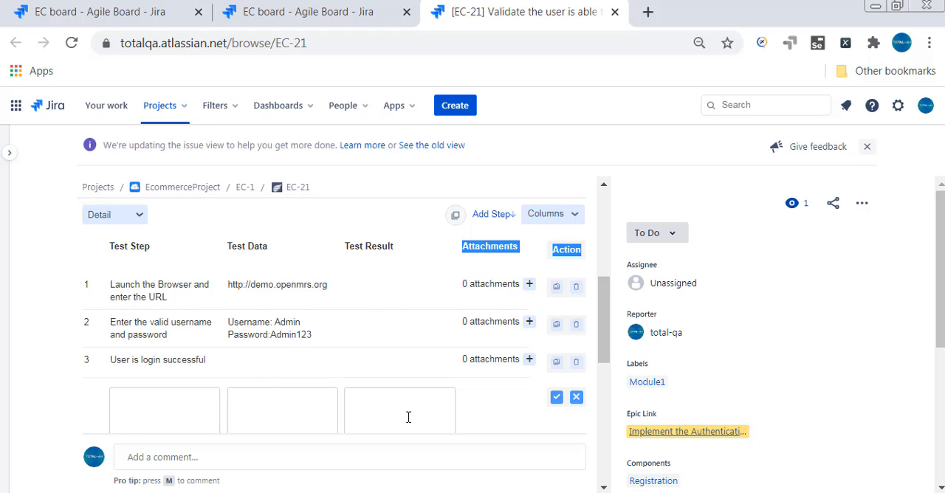
- Hide the Attachments column from the EC-21 test step table and view the updated steps
scroll(408, 418, "up", 1)
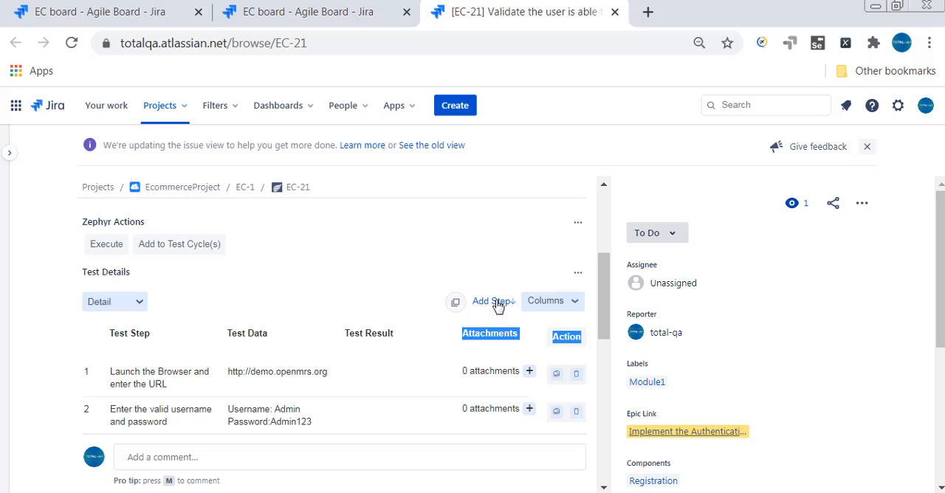
left_click(537, 301)
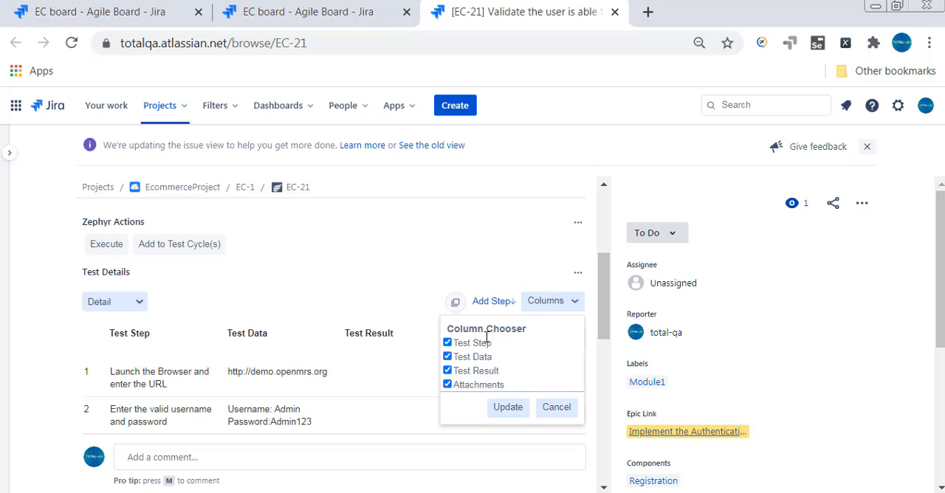
left_click(448, 385)
left_click(507, 408)
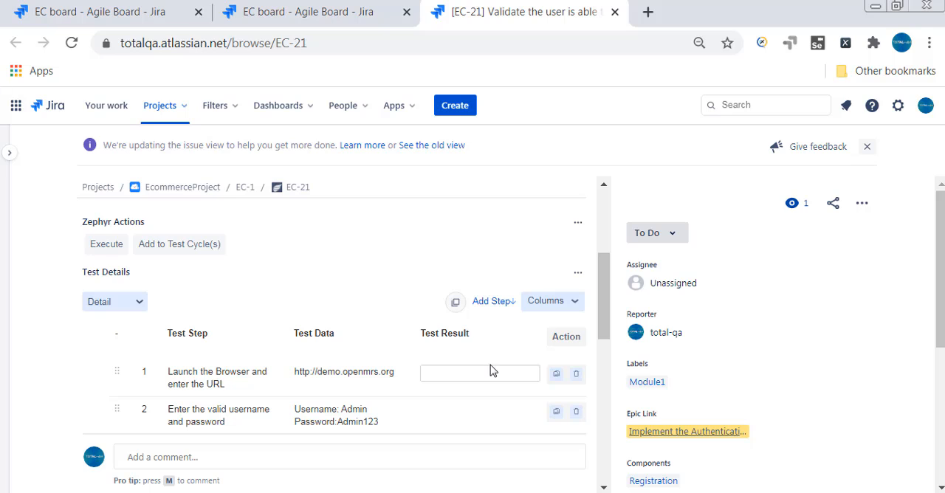
scroll(489, 371, "down", 1)
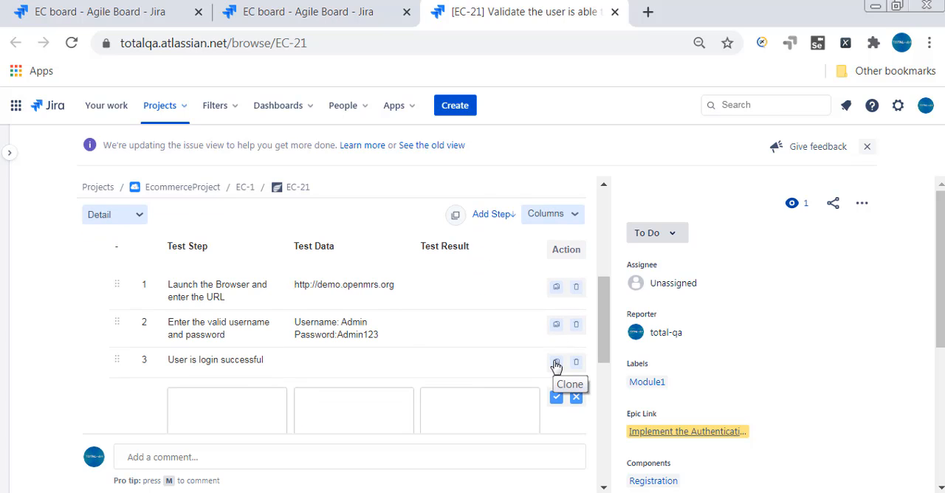
- Jump to the Test Executions section of EC-21 to review it, and return to the start of the issue
scroll(354, 315, "down", 2)
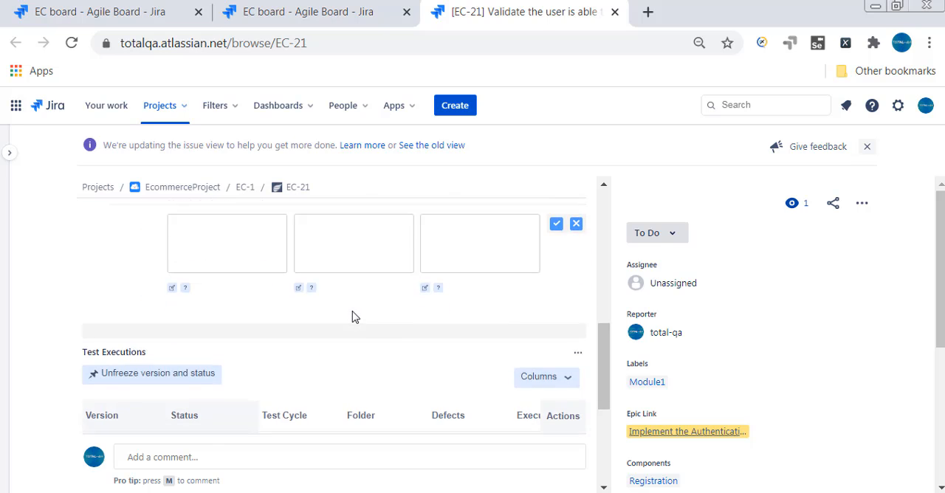
scroll(352, 317, "up", 2)
scroll(352, 316, "up", 2)
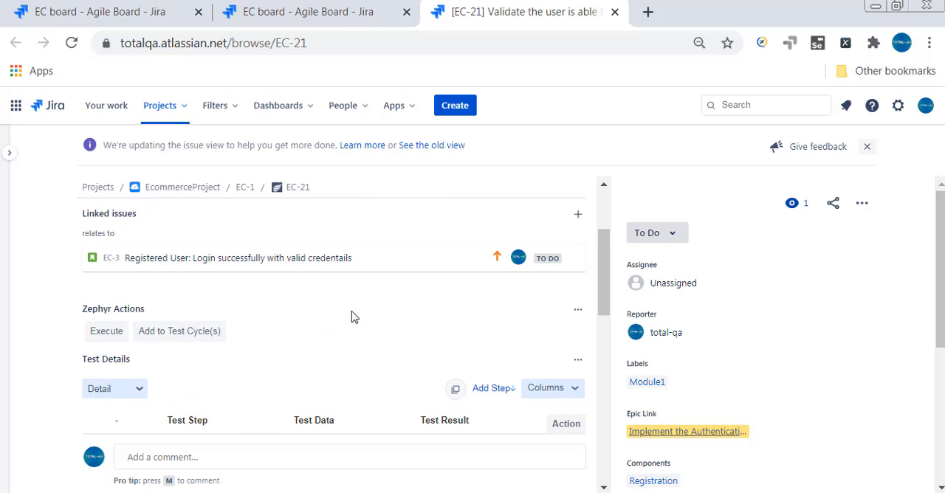
scroll(352, 315, "down", 2)
scroll(350, 316, "up", 4)
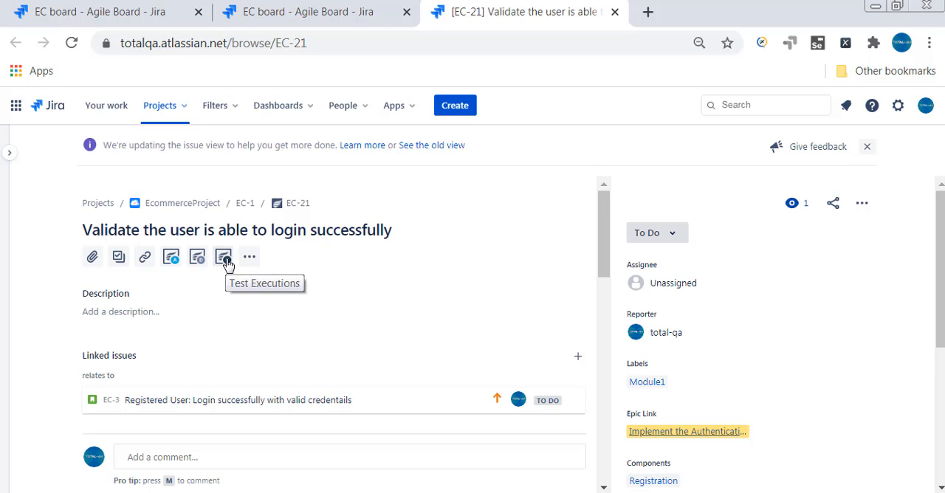
left_click(224, 258)
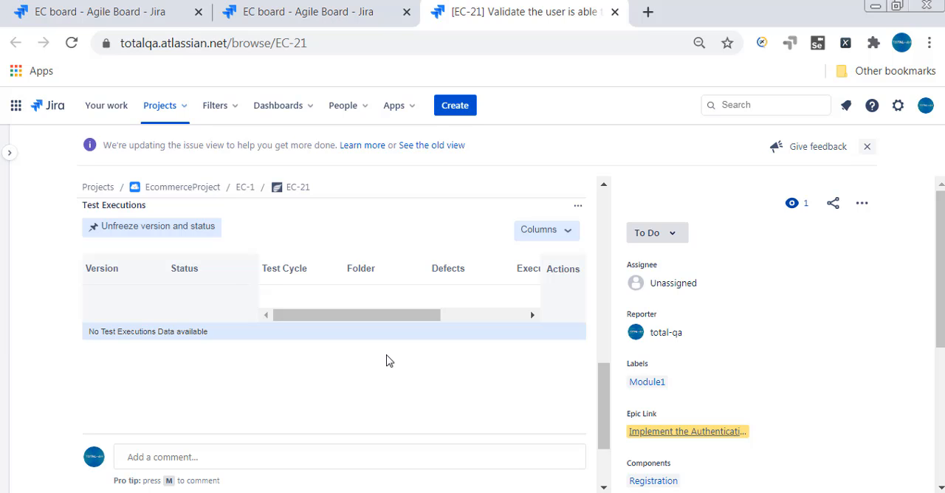
scroll(389, 360, "up", 6)
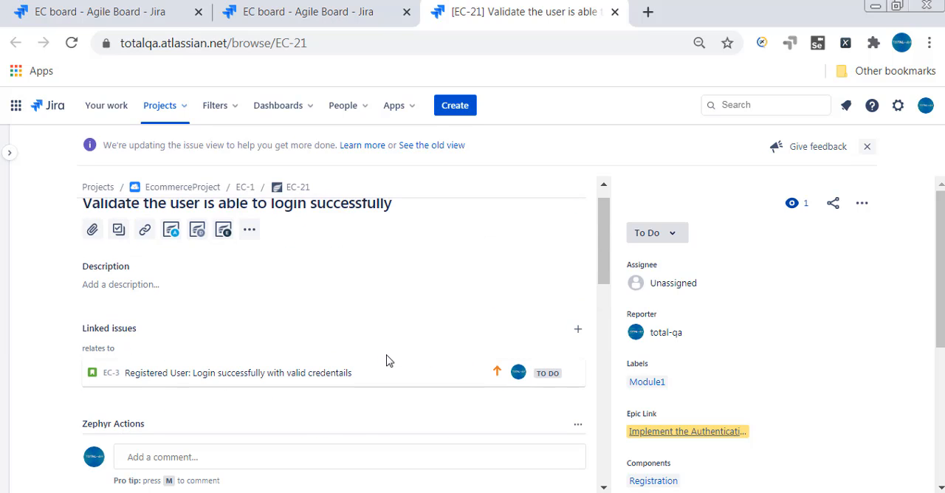
scroll(389, 360, "up", 1)
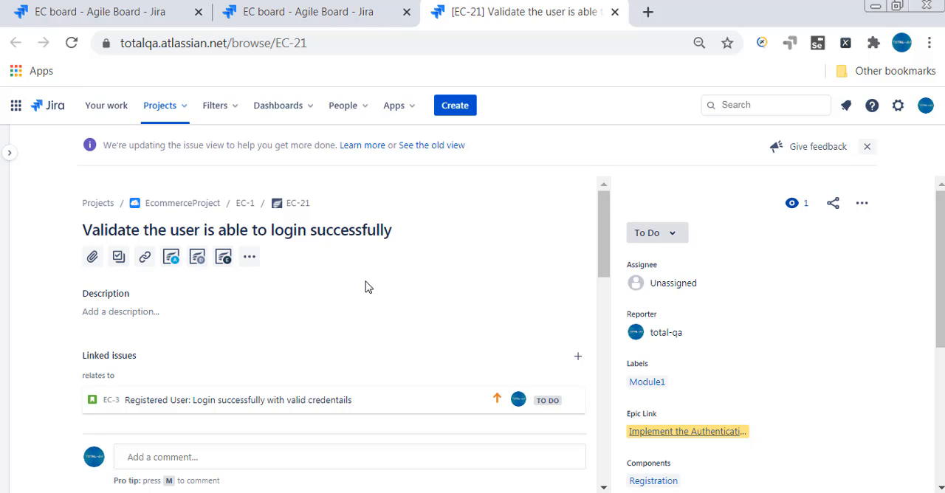
- Assign the EC-21 test case to yourself
scroll(364, 286, "down", 10)
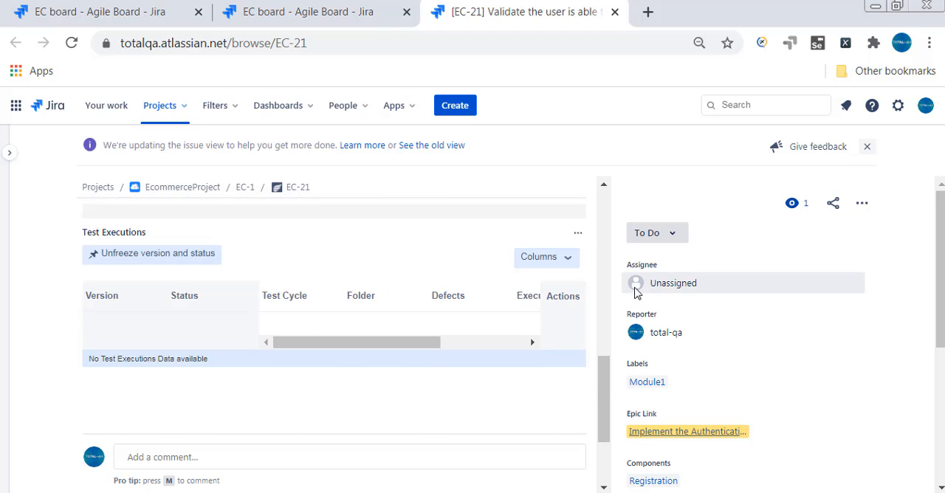
left_click(670, 283)
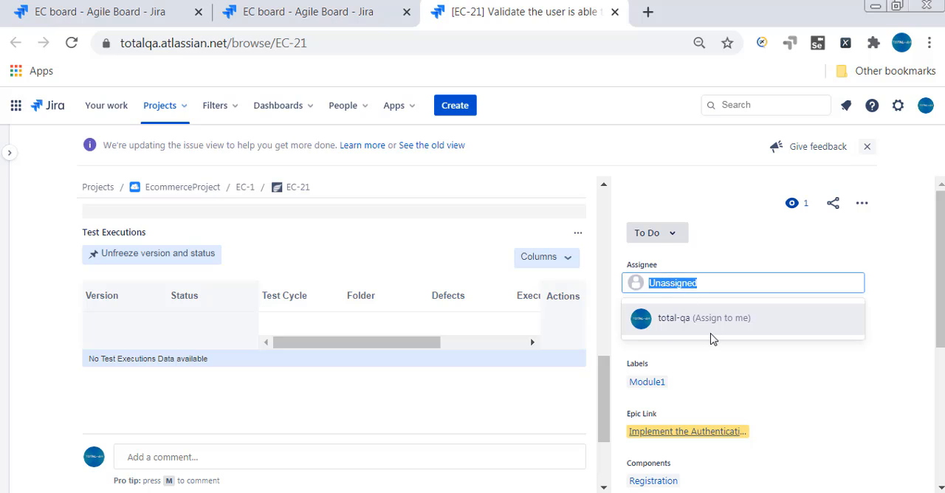
left_click(709, 329)
scroll(346, 376, "up", 10)
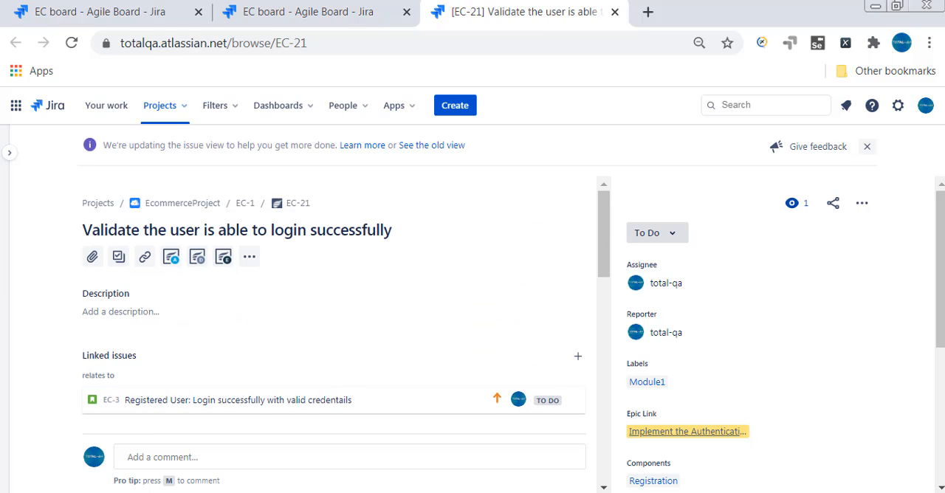
- Switch to the zephyr.txt notes in Notepad, highlight the Create TestCycle and Add tests to the Test Cycle topics, and return to Jira
left_click(140, 480)
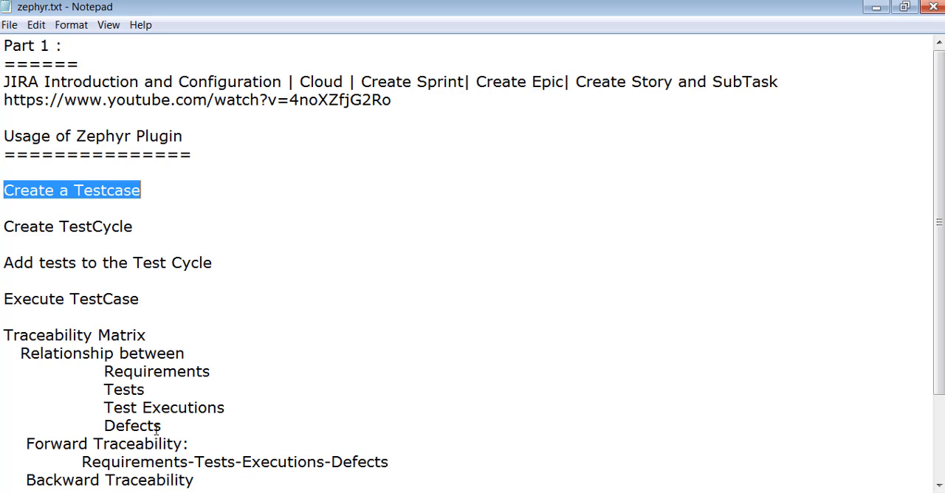
left_click(232, 285)
scroll(232, 285, "down", 1)
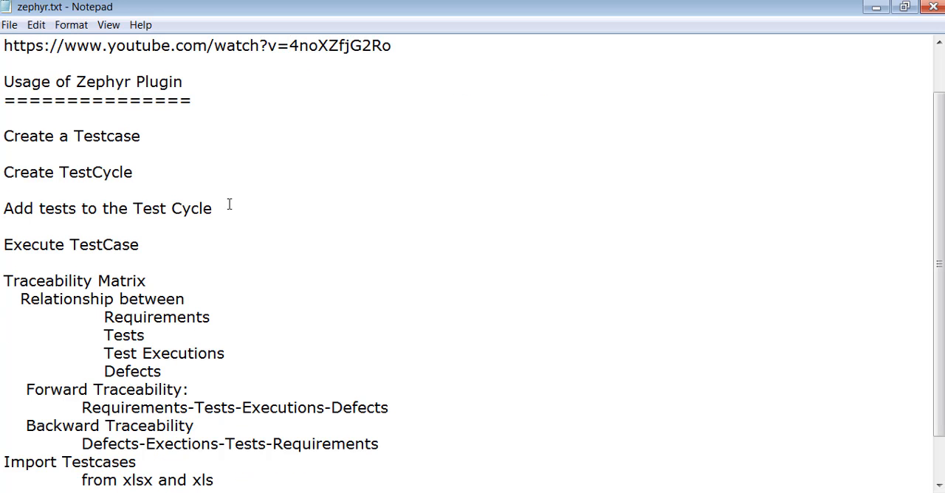
left_click_drag(229, 205, 2, 208)
left_click_drag(154, 145, 2, 137)
left_click_drag(150, 172, 4, 172)
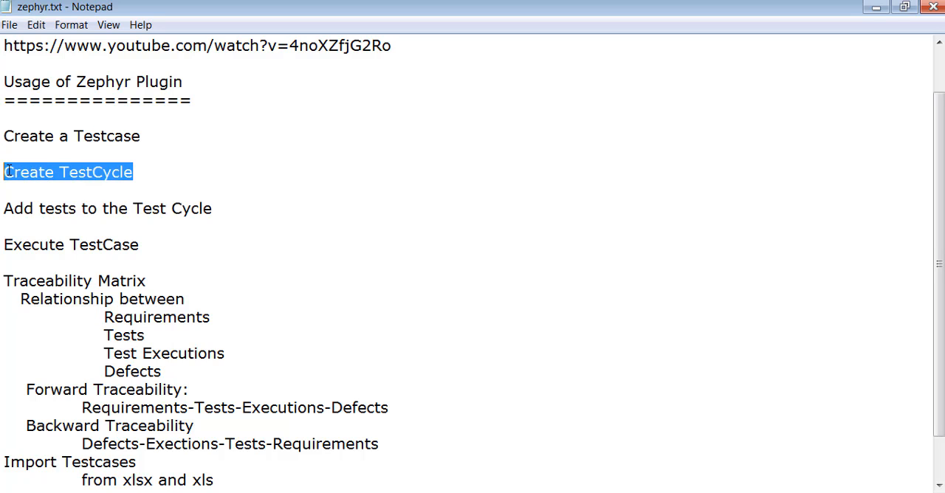
left_click_drag(228, 208, 3, 208)
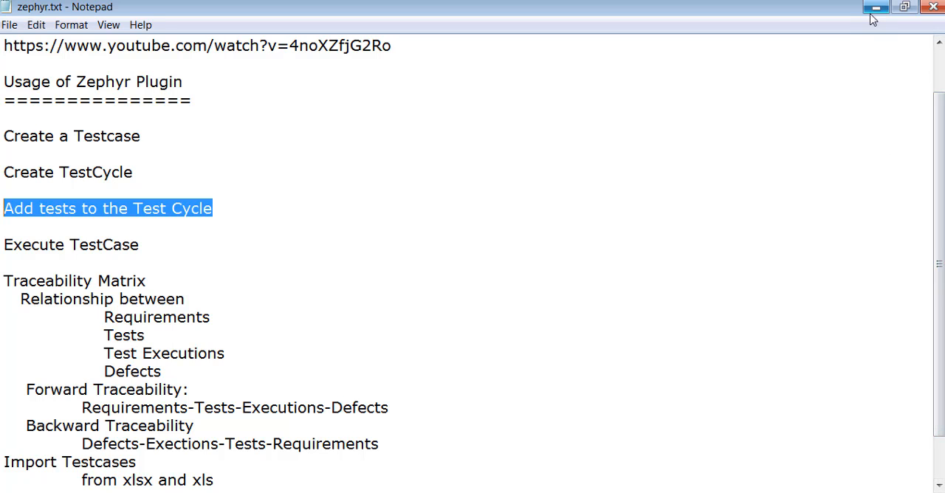
left_click(138, 172)
left_click_drag(139, 171, 3, 172)
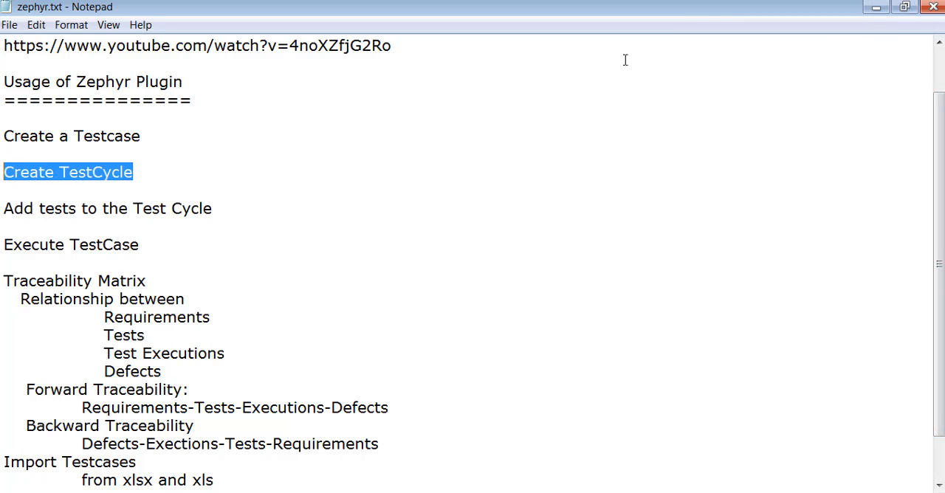
left_click(877, 7)
- Check which Cycle Summary options version Release1 offers for adding EC-21 to a test cycle, and cancel without adding it
scroll(348, 310, "down", 5)
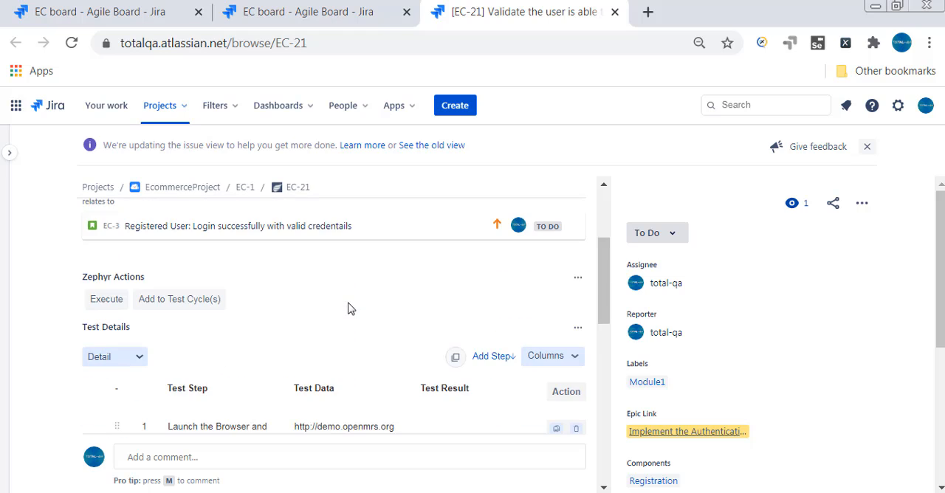
scroll(127, 312, "up", 1)
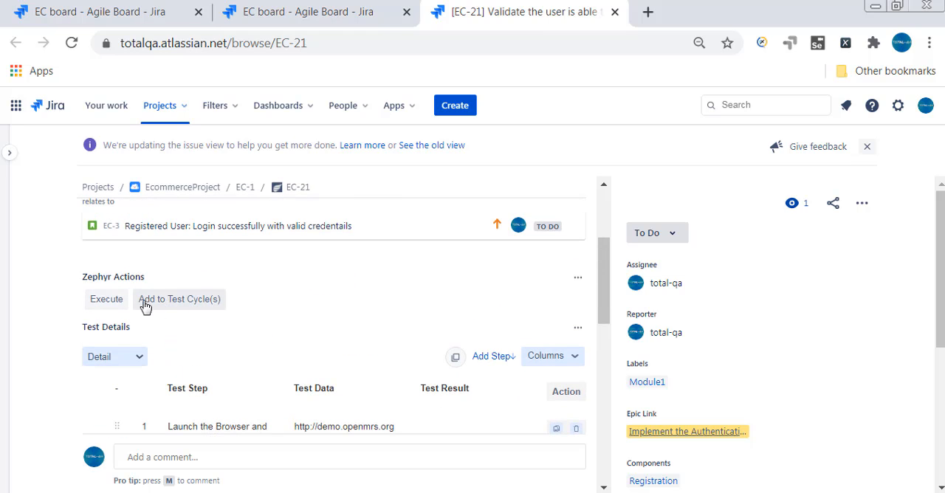
scroll(159, 307, "up", 2)
scroll(173, 306, "down", 2)
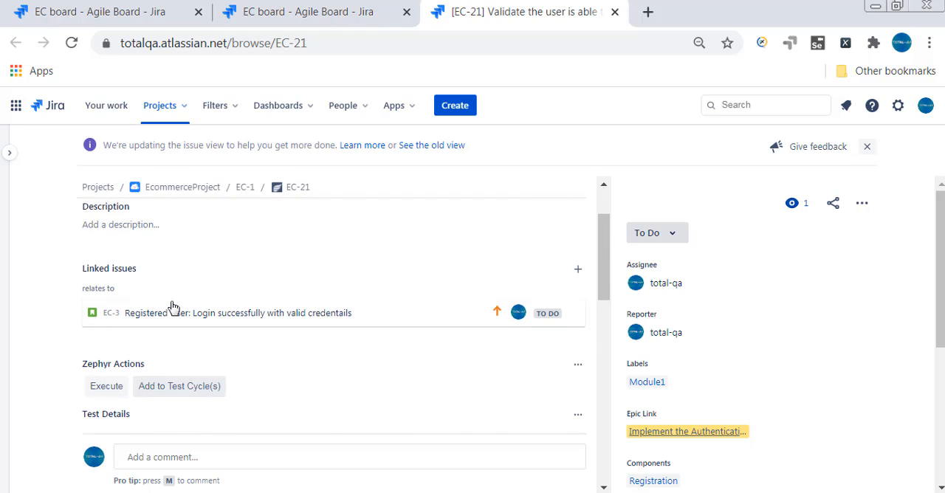
left_click(189, 306)
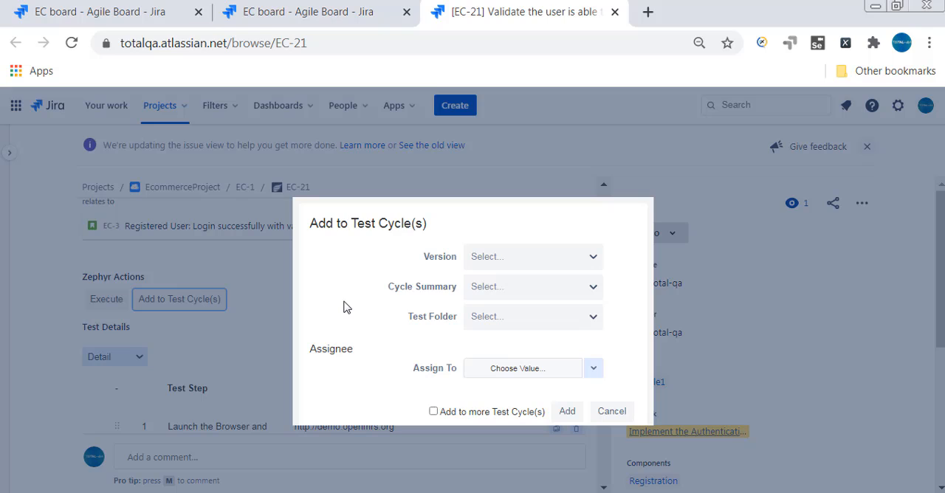
left_click(599, 262)
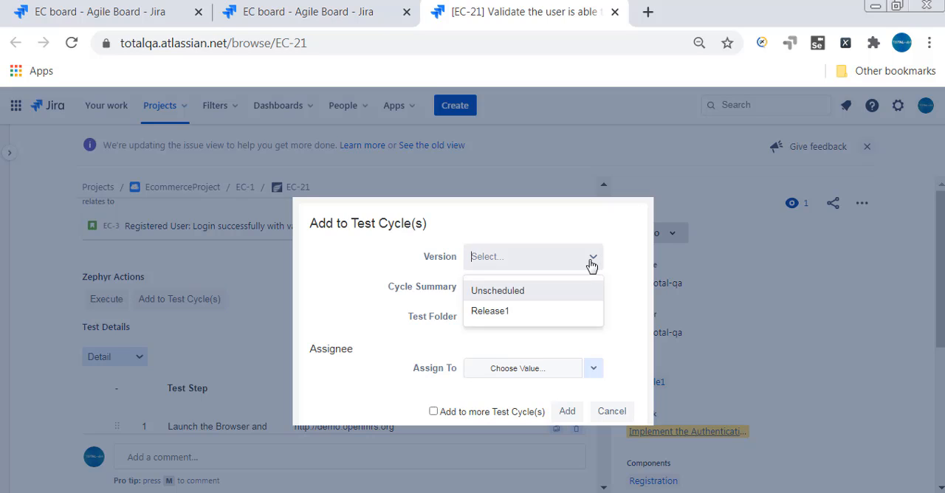
left_click(491, 315)
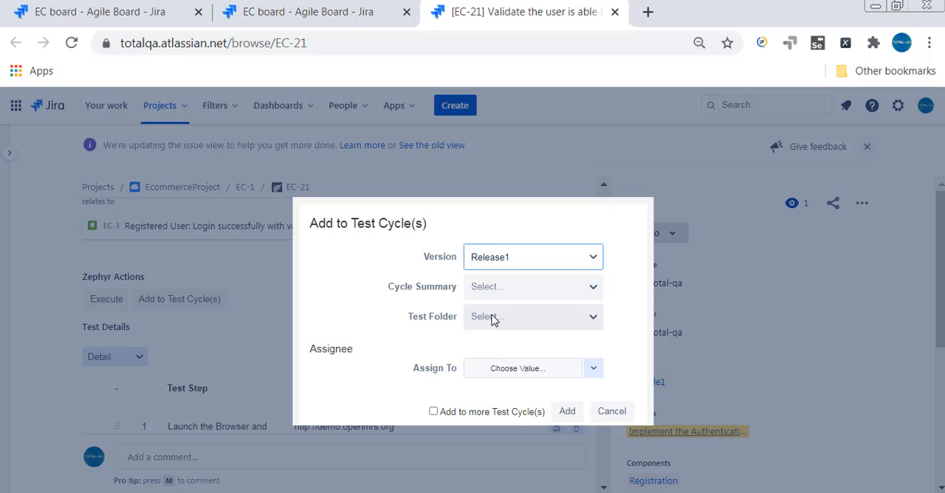
left_click(525, 292)
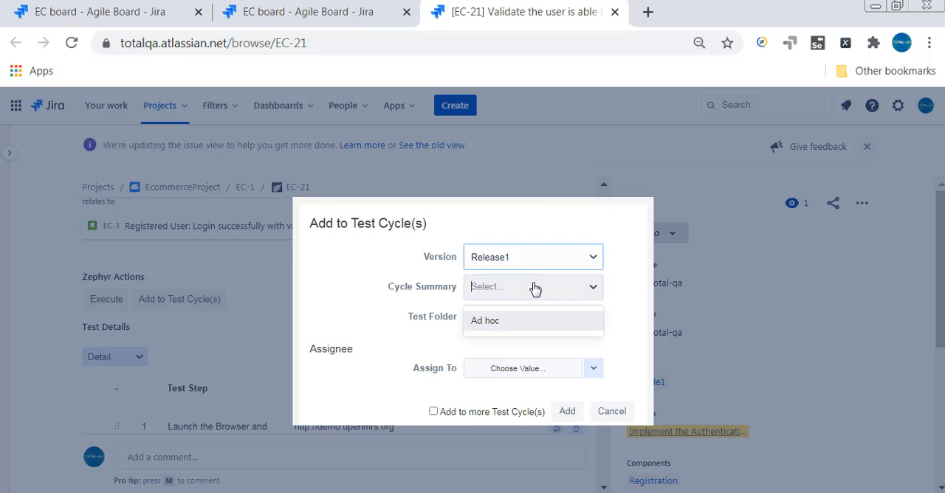
left_click(400, 329)
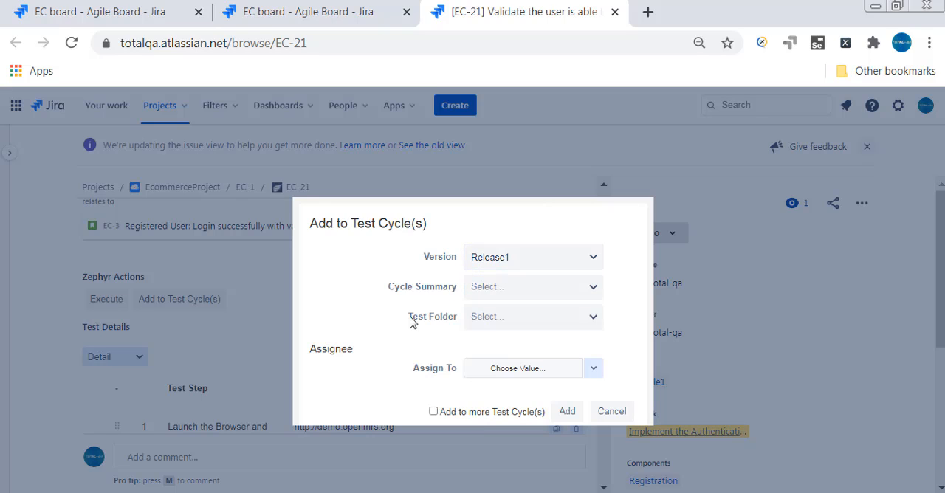
left_click(539, 296)
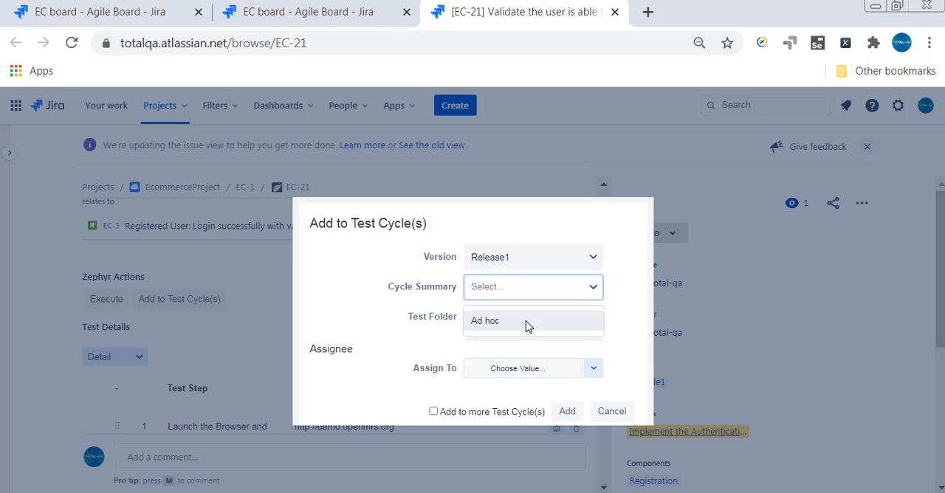
left_click(390, 332)
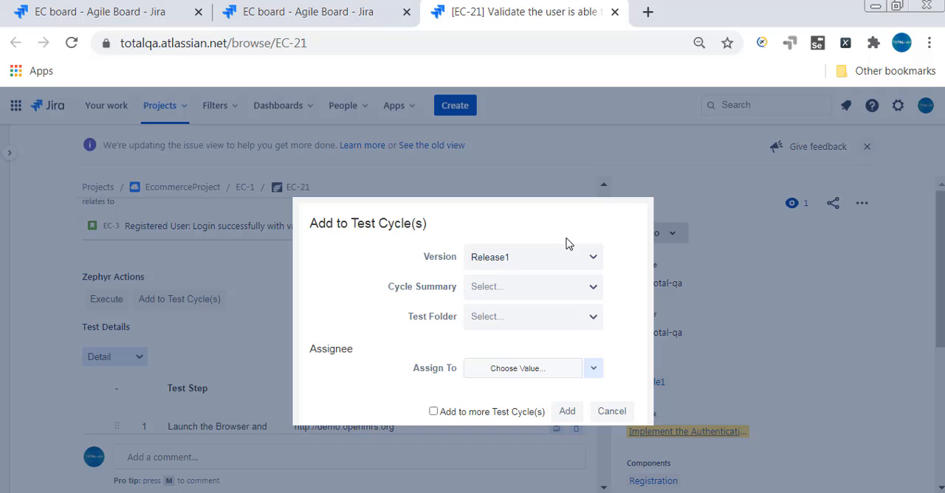
left_click(534, 293)
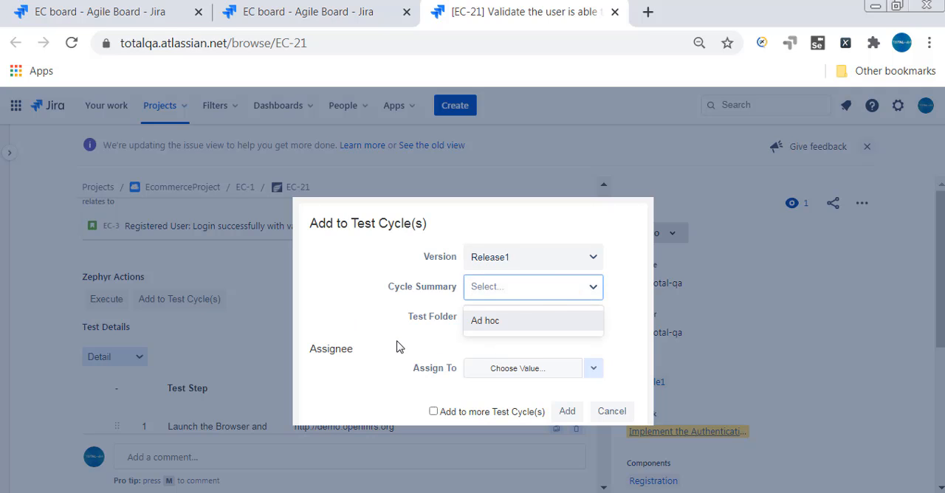
left_click(613, 412)
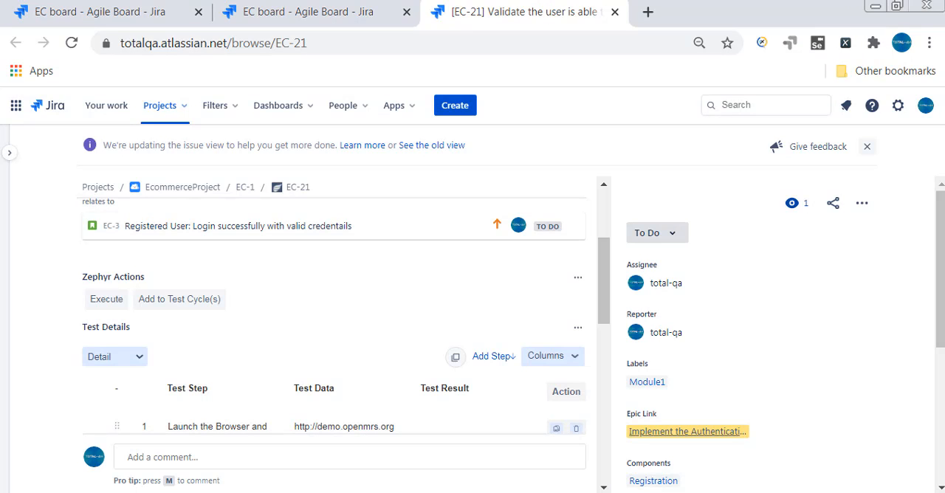
- Open the Zephyr section of EcommerceProject and look through its Planning and Execution and Reporting options
left_click(7, 153)
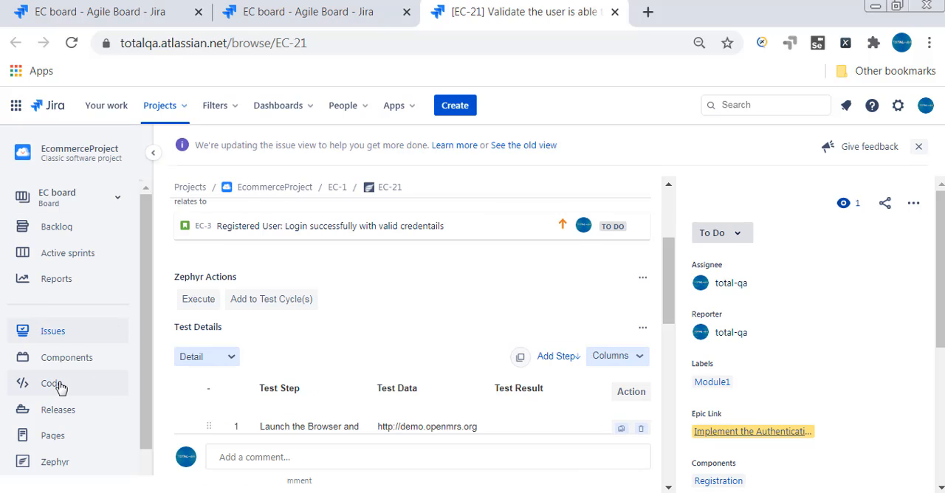
scroll(60, 390, "down", 1)
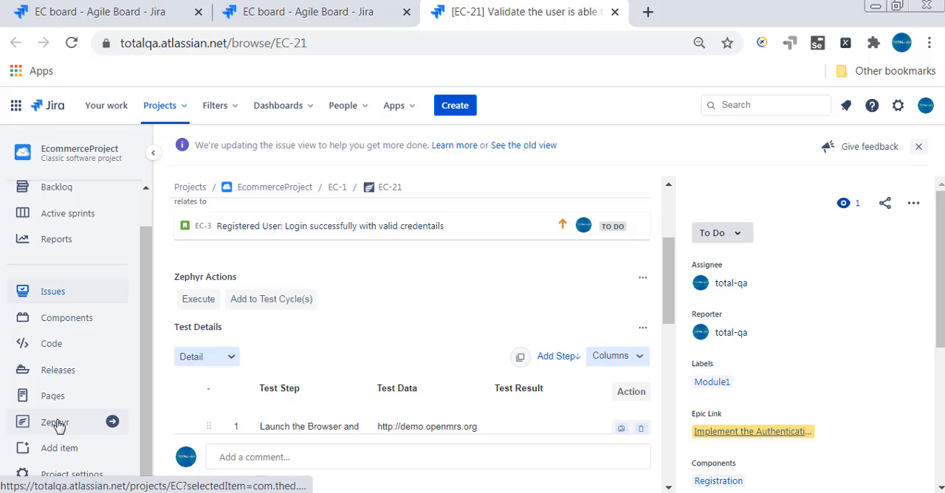
left_click(55, 423)
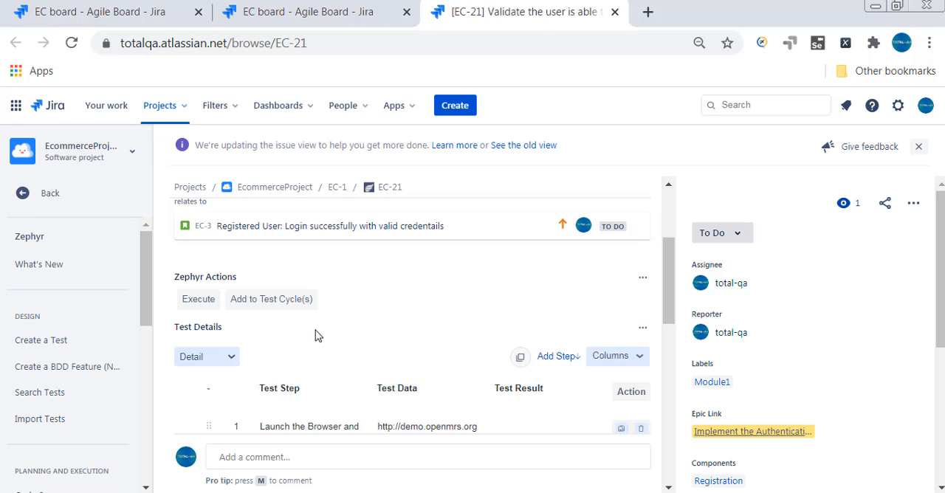
left_click_drag(147, 253, 147, 325)
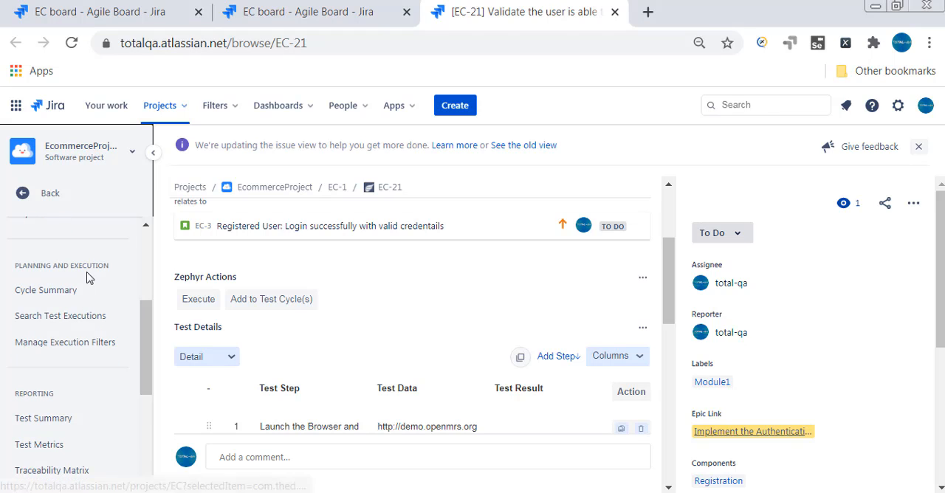
scroll(68, 297, "down", 2)
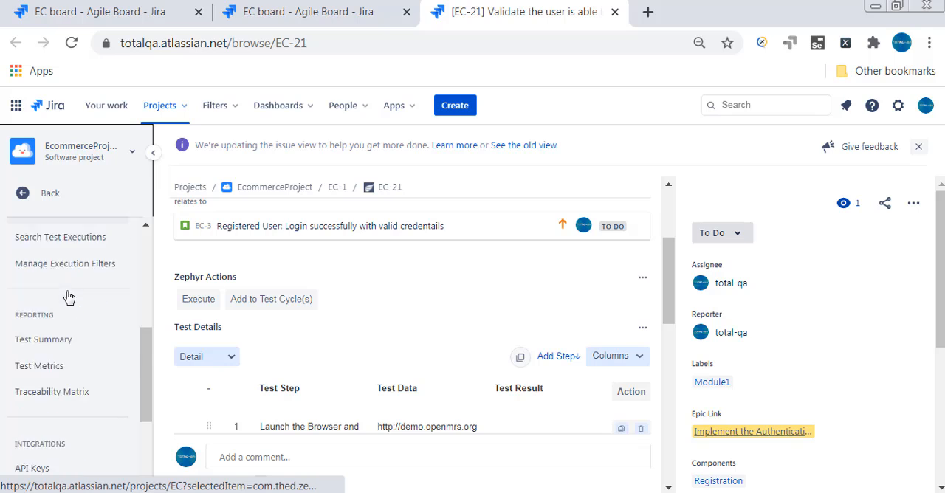
- Open Zephyr's Cycle Summary for EcommerceProject, expand version Release1 and check the options of its Ad hoc cycle
scroll(67, 297, "up", 2)
left_click(66, 295)
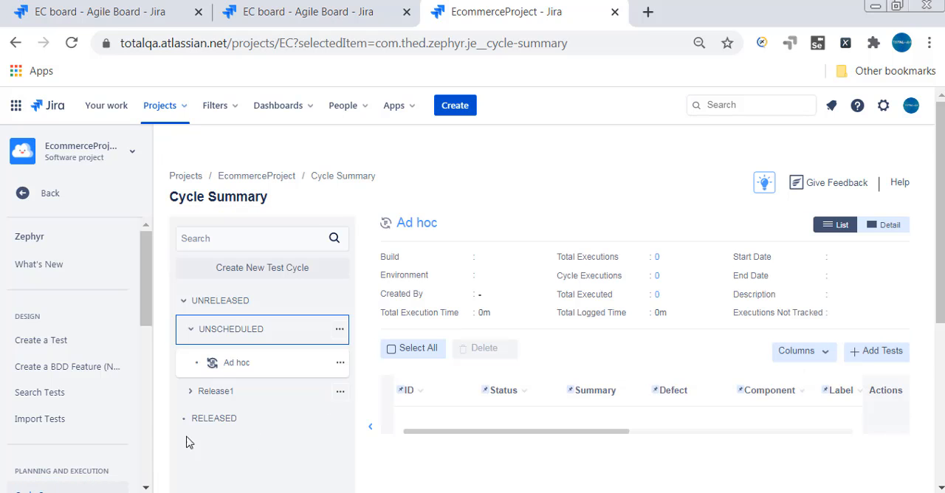
left_click(190, 393)
scroll(487, 184, "down", 1)
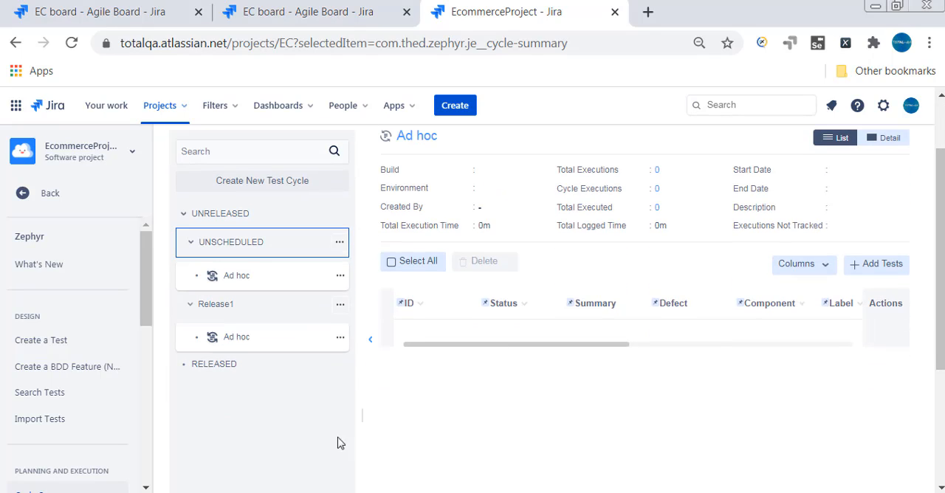
left_click(339, 339)
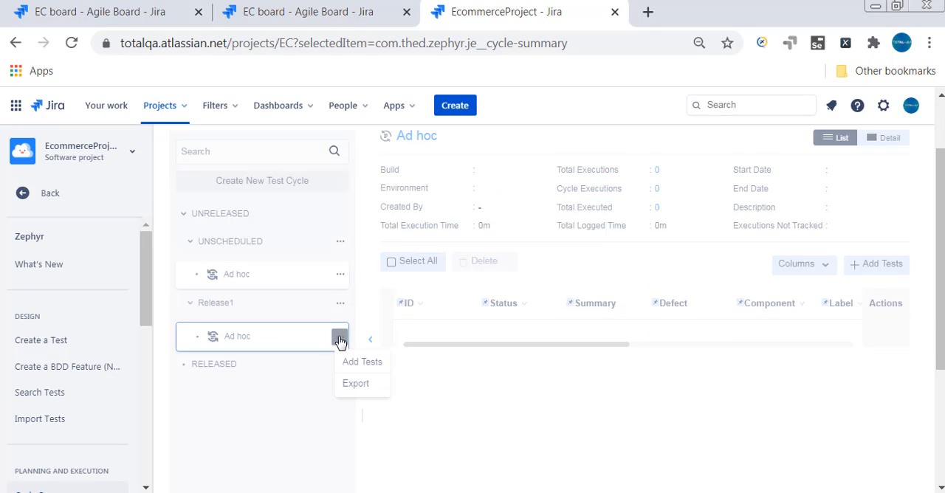
- Start a new test cycle under Release1 named Sprint1 with the description "Executing the Tests which are part of Sprint1"
left_click(339, 305)
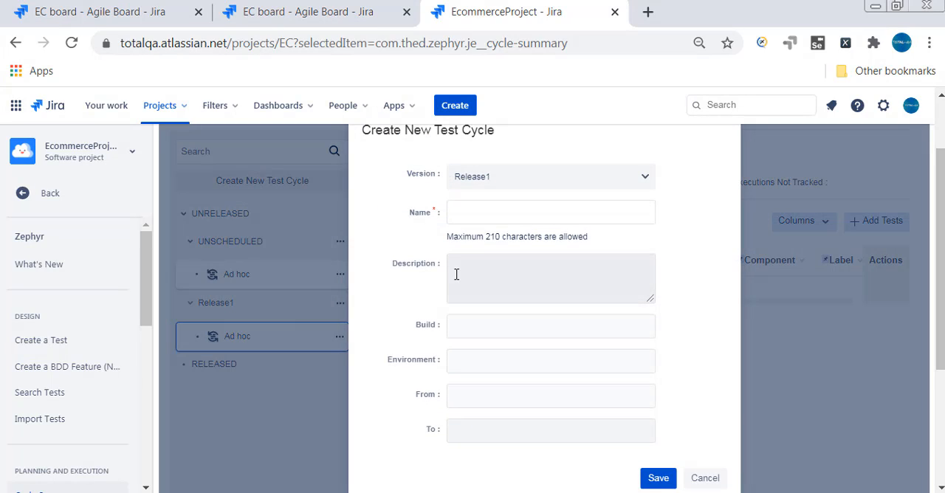
type("Sprint1")
left_click(456, 274)
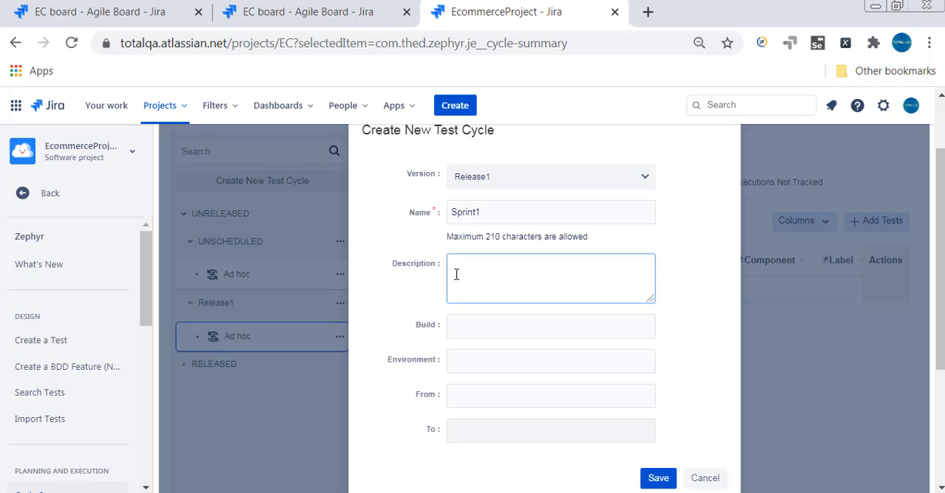
type("Executing the Tests which are part of Sprint1")
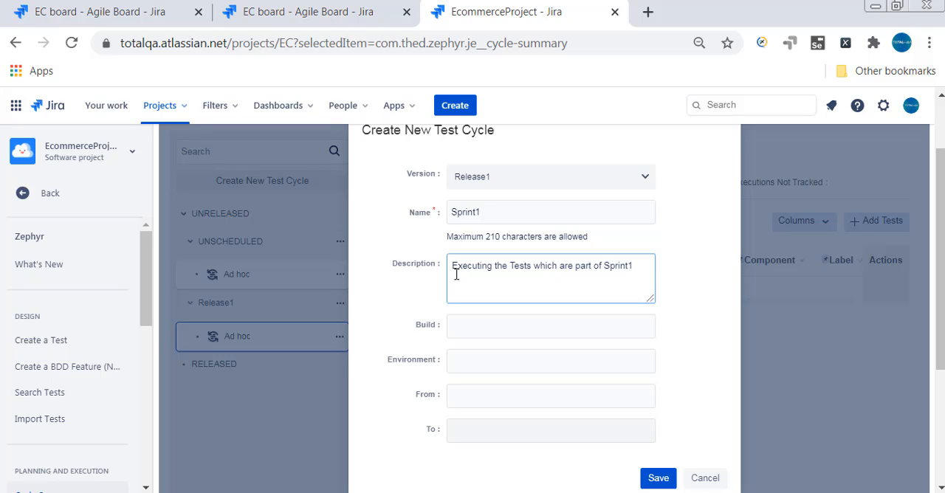
- Set the new cycle's environment to QA and its dates from 2020-10-14 to 2020-10-16
left_click(474, 358)
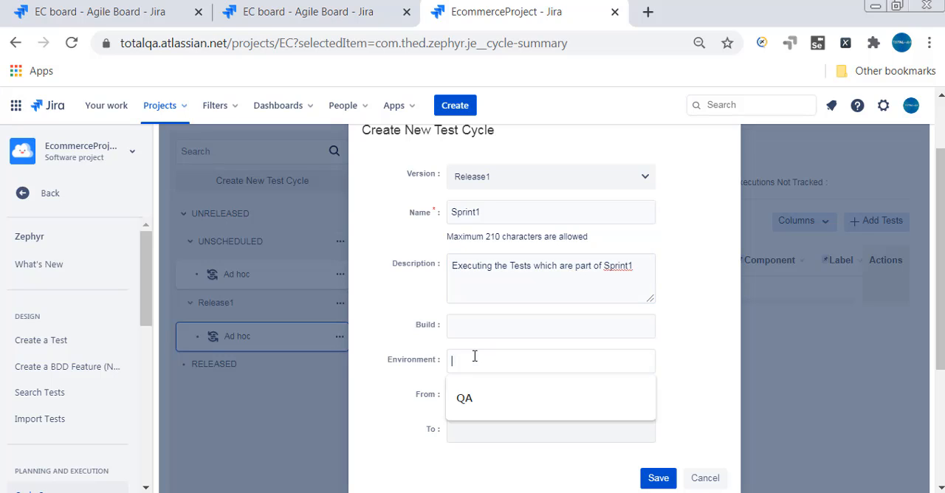
type("QA")
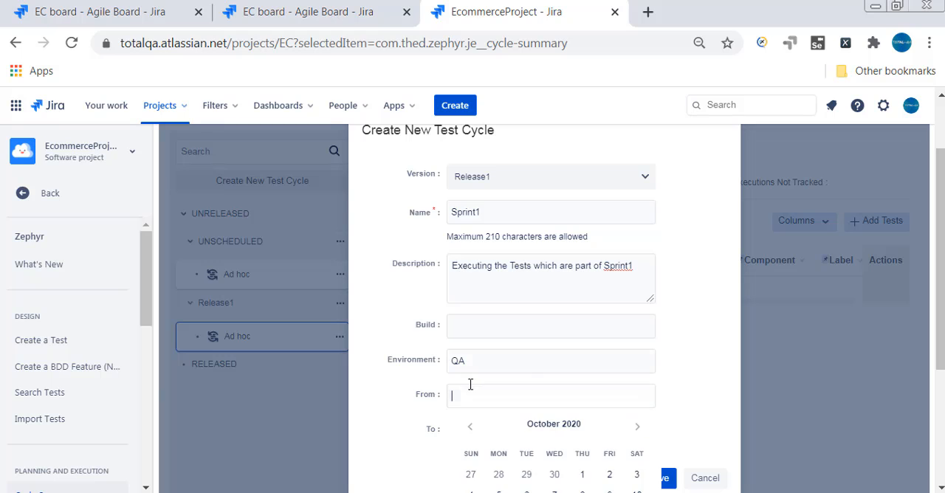
left_click(470, 389)
scroll(633, 367, "down", 1)
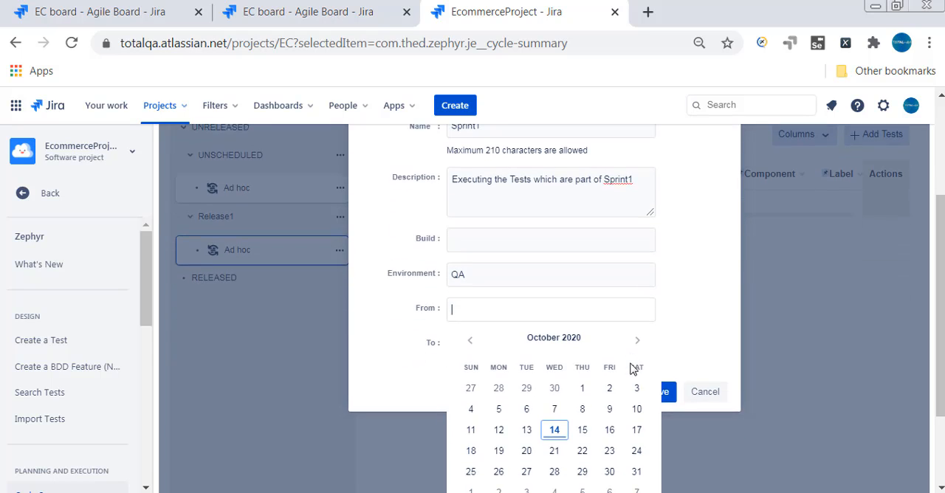
left_click(555, 435)
left_click(607, 351)
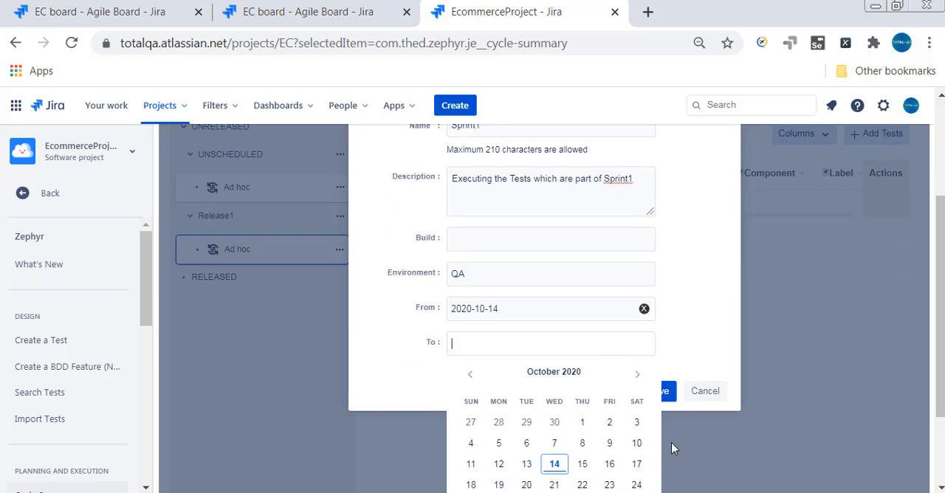
left_click(613, 465)
- Set the new cycle's build to V1 and save the test cycle
scroll(702, 320, "up", 1)
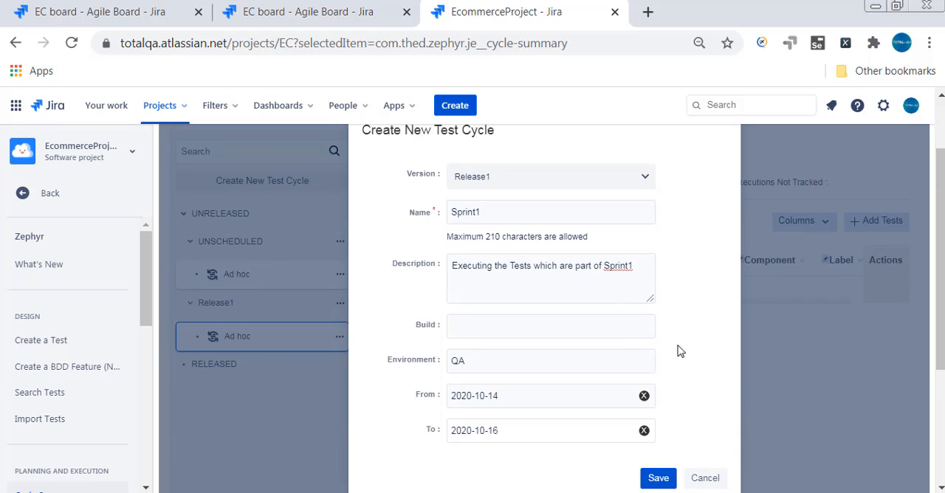
left_click(514, 334)
left_click(480, 369)
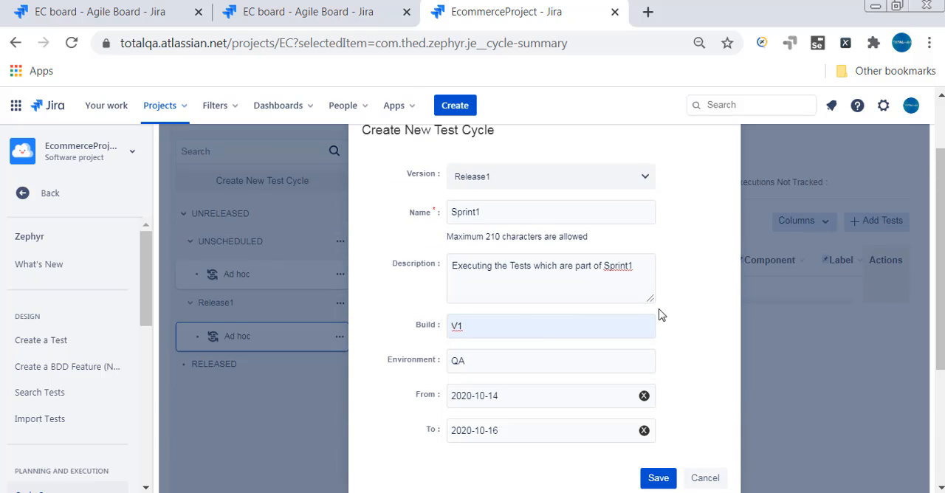
left_click(665, 479)
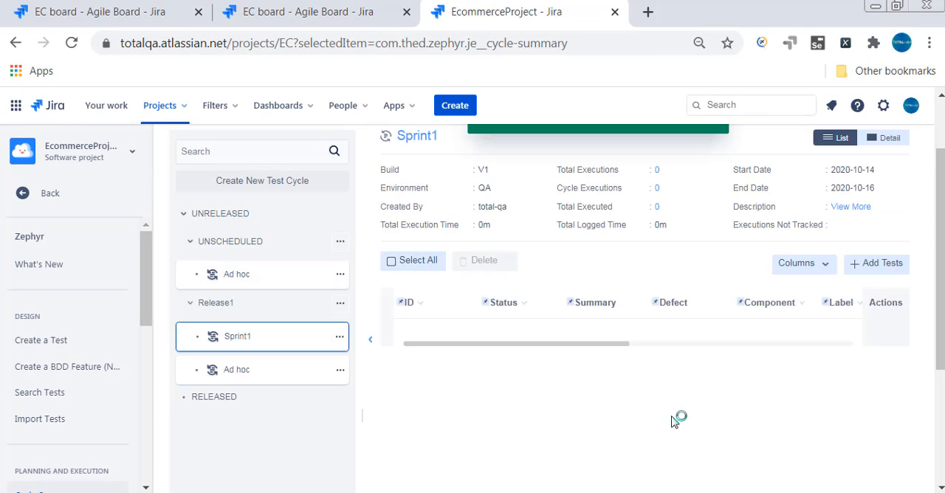
- Check the options of Release1's Ad hoc cycle and review the build, environment, date and execution details of the Sprint1 cycle
left_click(340, 371)
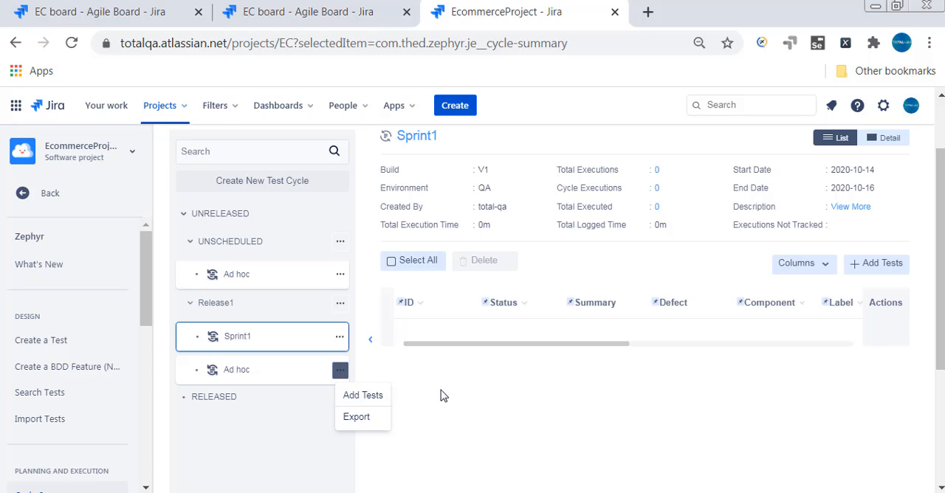
left_click(486, 392)
scroll(486, 392, "up", 2)
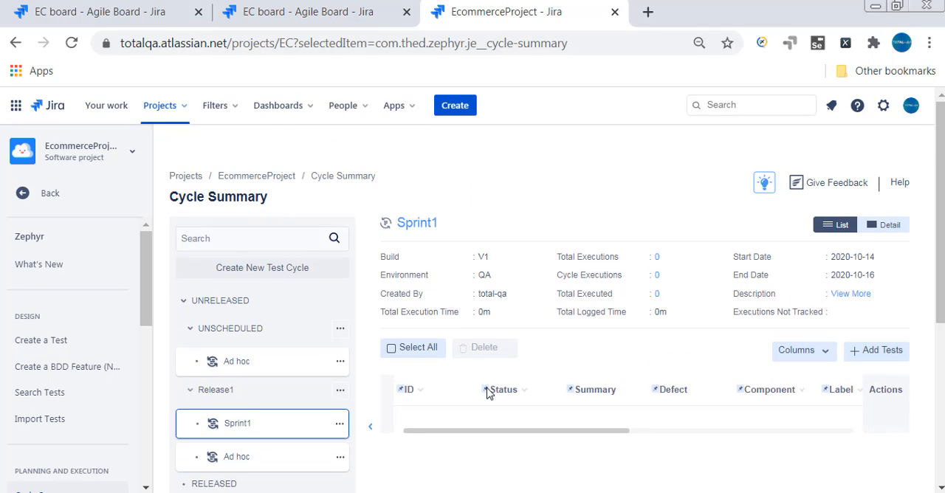
scroll(486, 392, "down", 2)
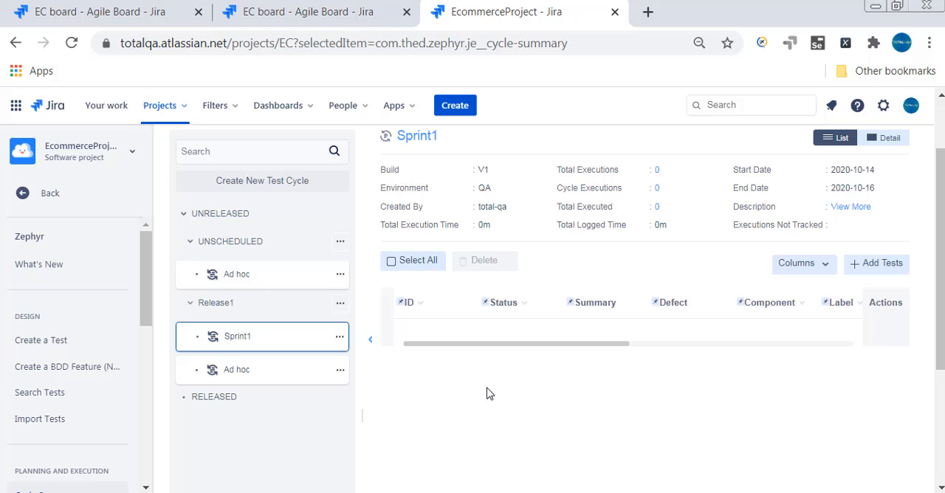
left_click(273, 343)
scroll(890, 270, "up", 2)
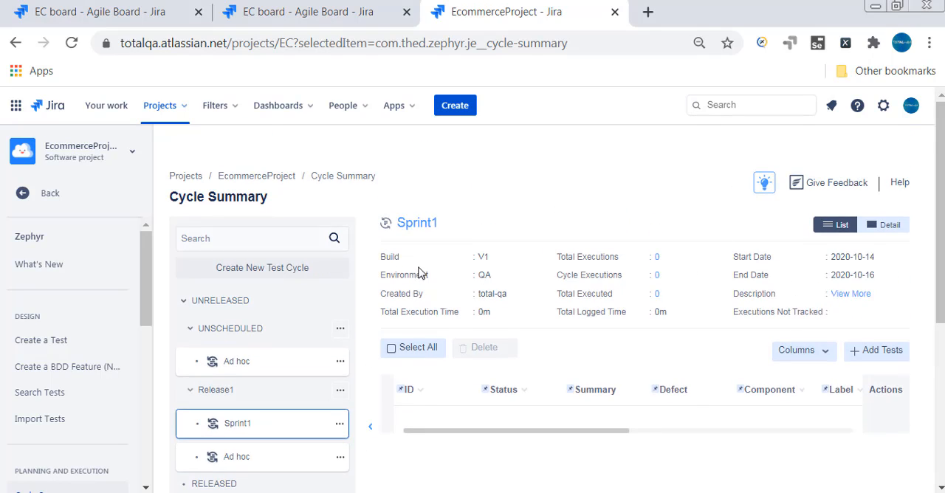
left_click_drag(399, 258, 410, 259)
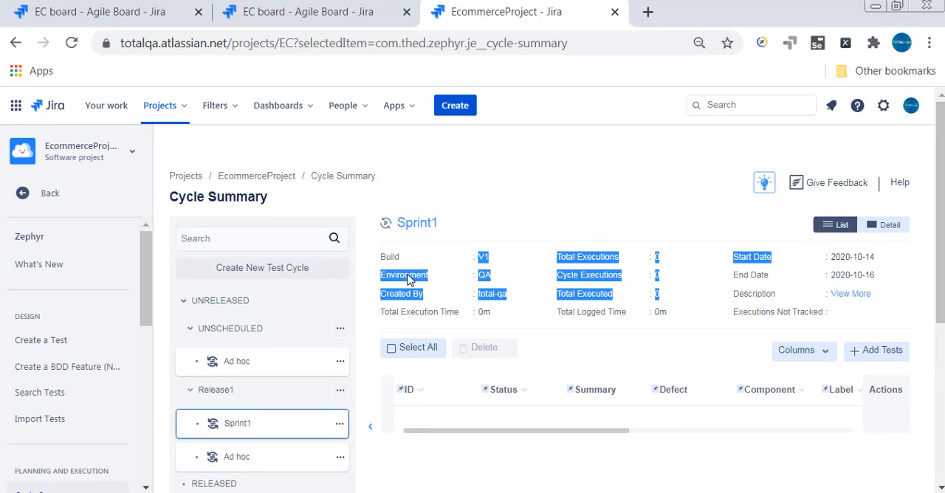
left_click(409, 285)
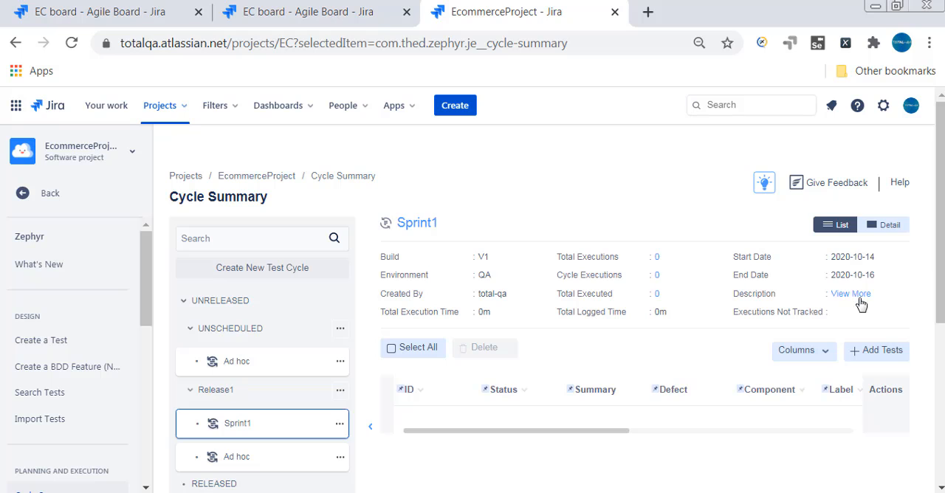
- Start adding tests to the Sprint1 cycle and look for a matching search filter with "Lo"
scroll(880, 353, "down", 1)
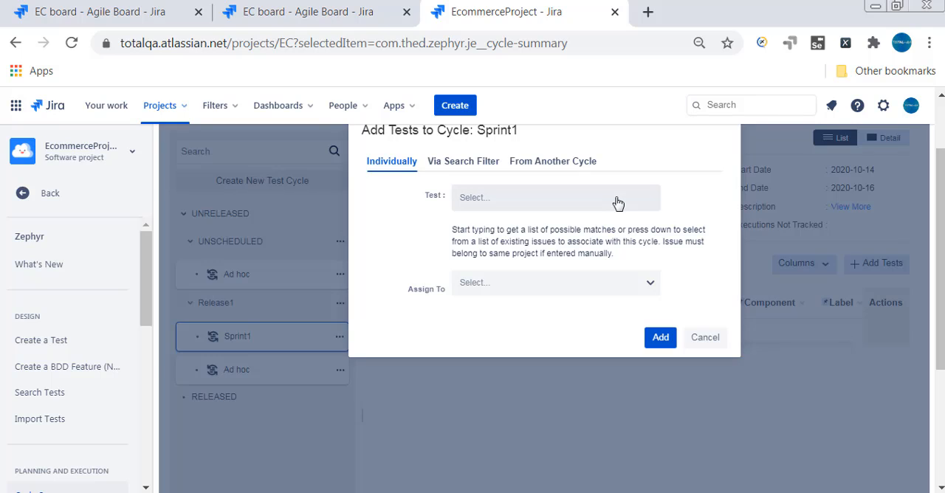
left_click(618, 201)
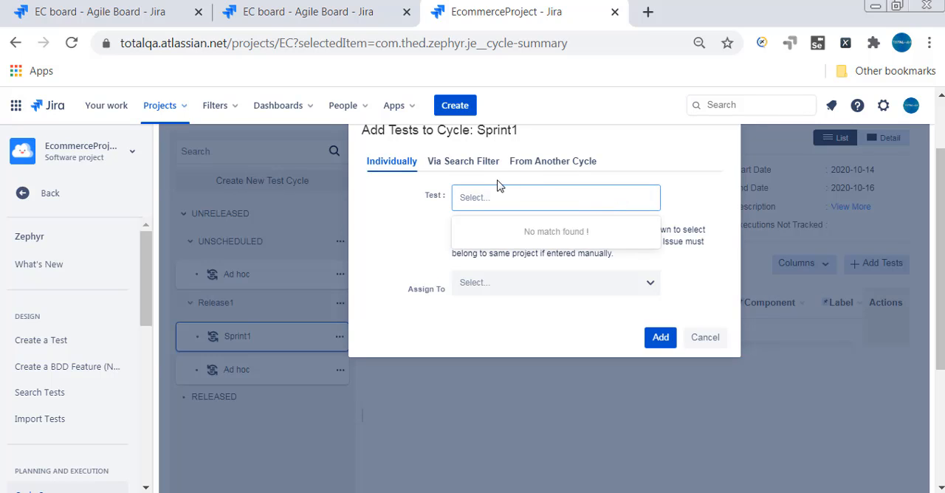
left_click(472, 164)
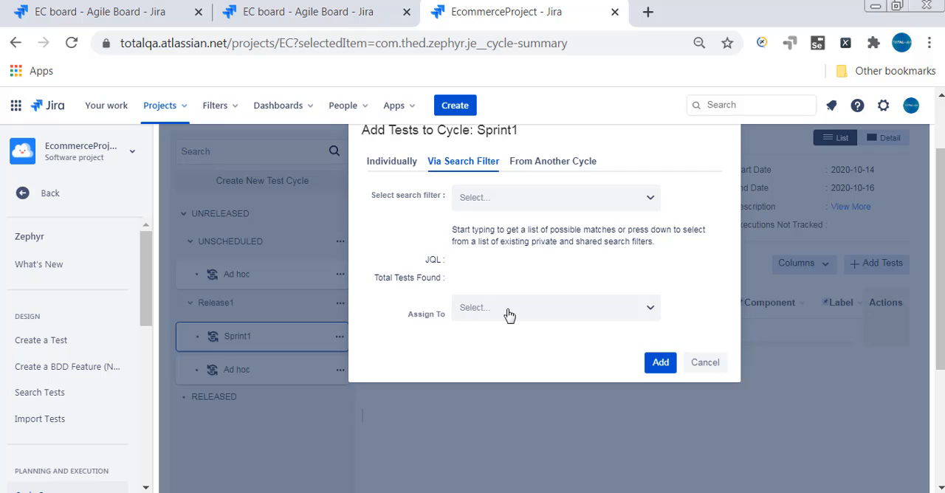
left_click(539, 198)
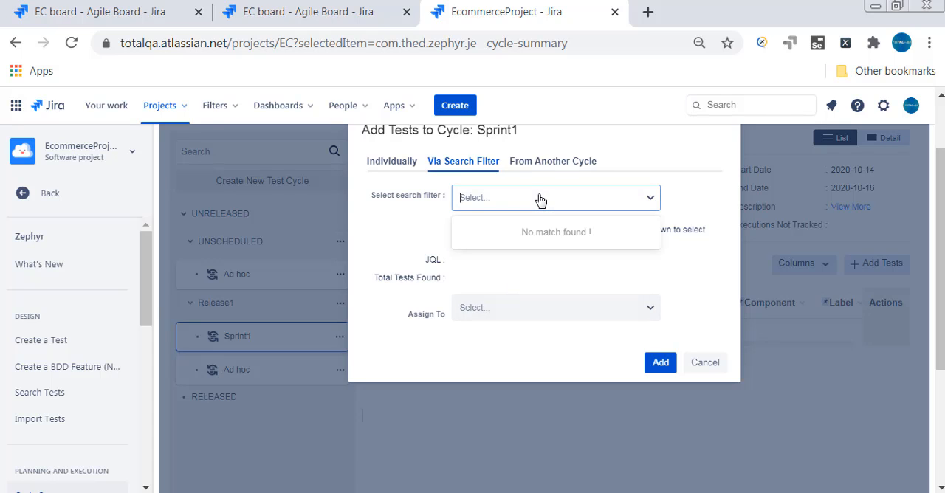
type("Lo")
key("BackSpace")
key("BackSpace")
key("BackSpace")
key("BackSpace")
key("BackSpace")
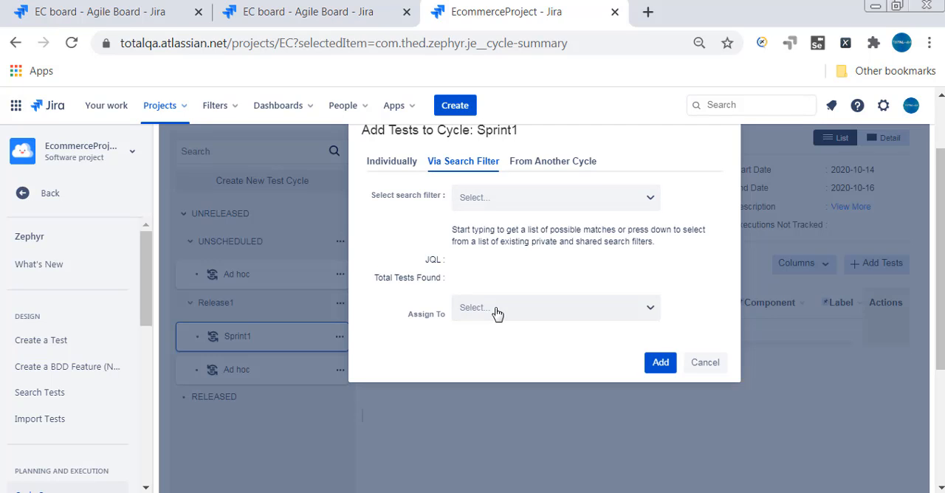
- Try to add tests to Sprint1 via a search filter, assigning them to total-qa and searching the filters for "Login"
left_click(497, 311)
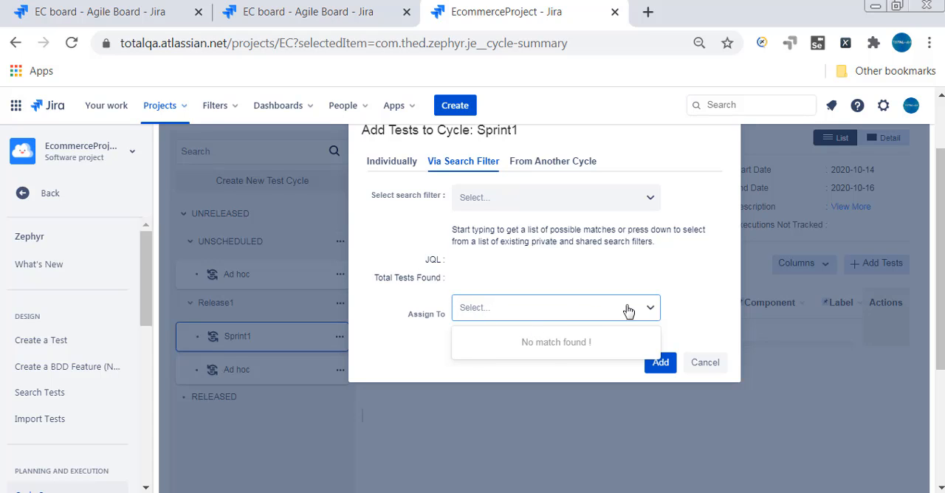
type("to")
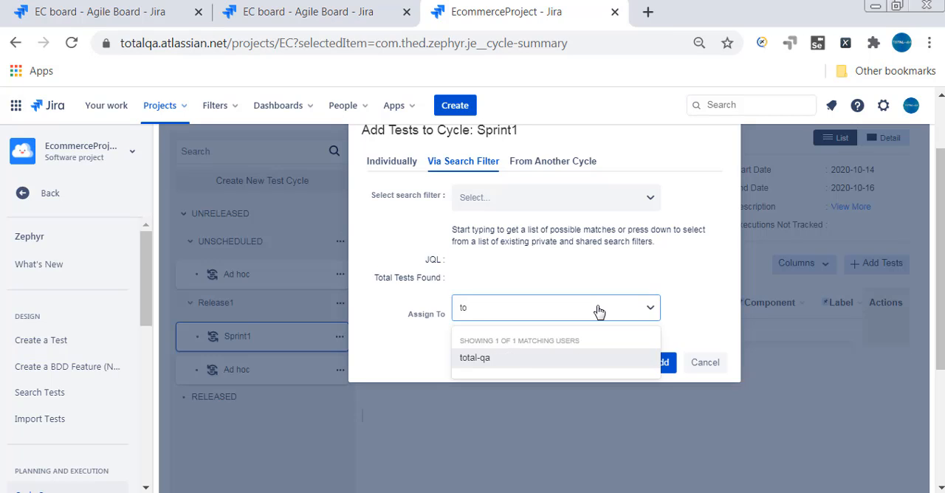
left_click(578, 358)
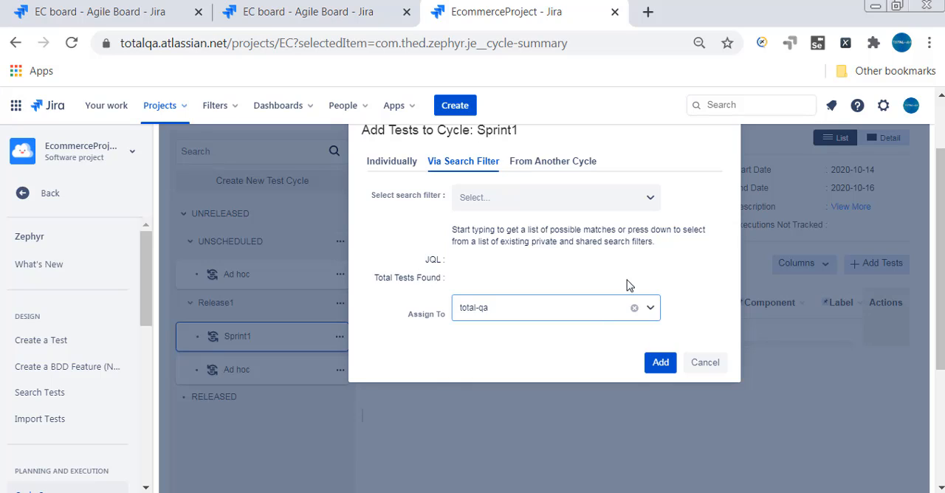
left_click(660, 363)
left_click(652, 200)
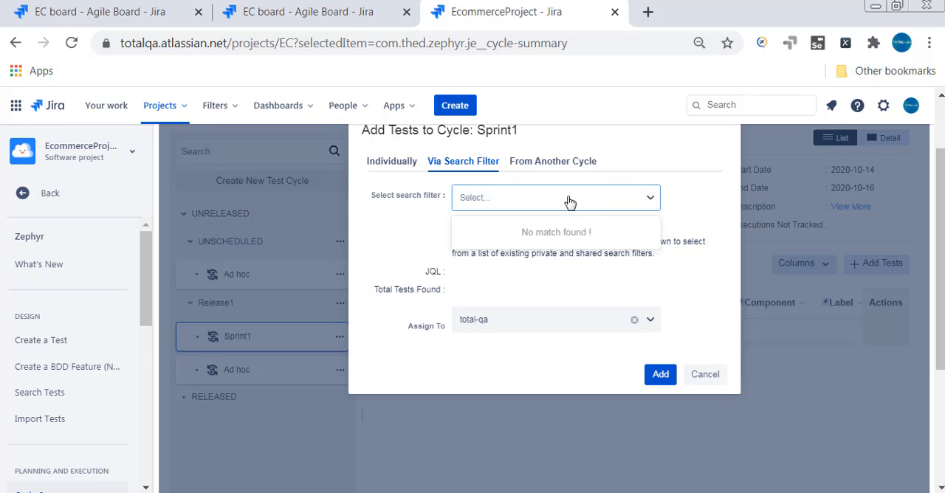
type("Login")
- Try to add test EC-21 to Sprint1 individually, finding it with "login" and assigning it to total-qa
left_click(407, 169)
left_click(489, 195)
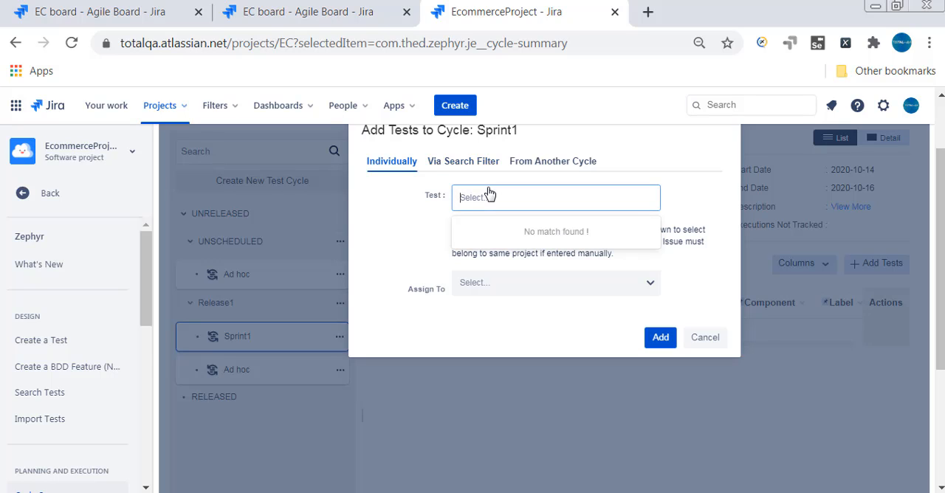
type("login")
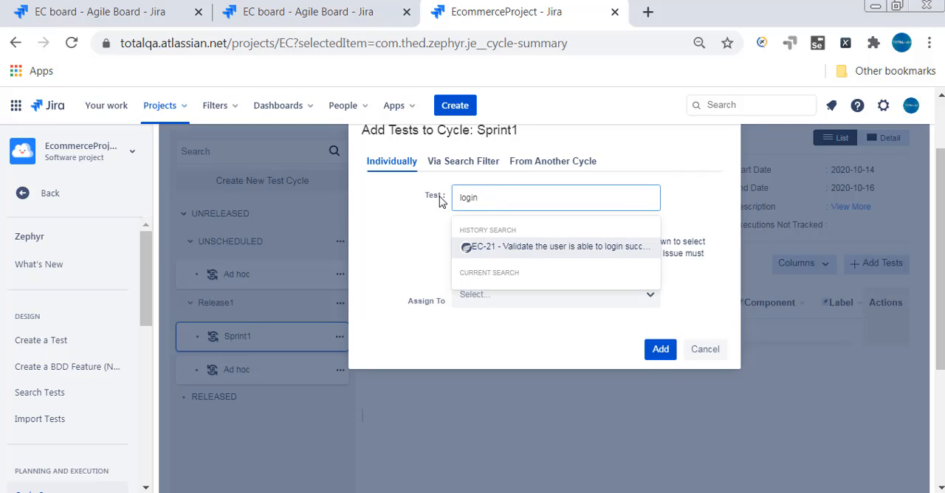
left_click(550, 251)
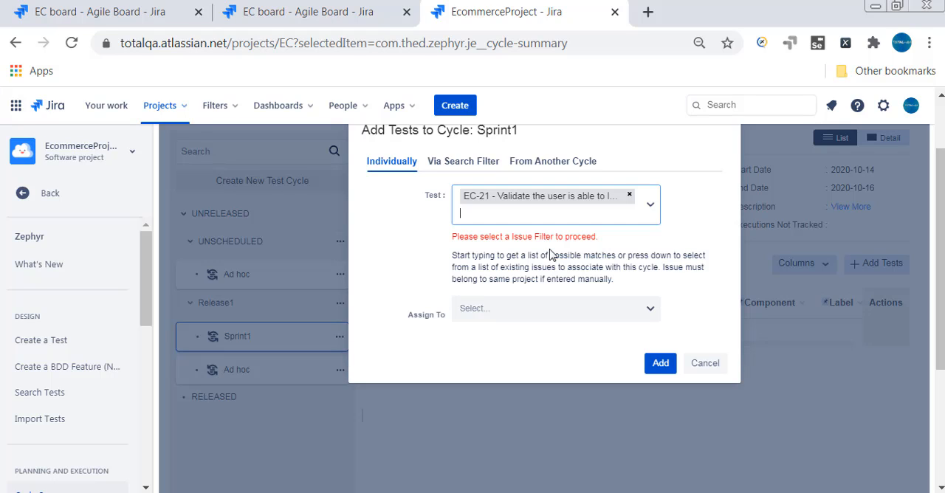
left_click(517, 313)
left_click(491, 358)
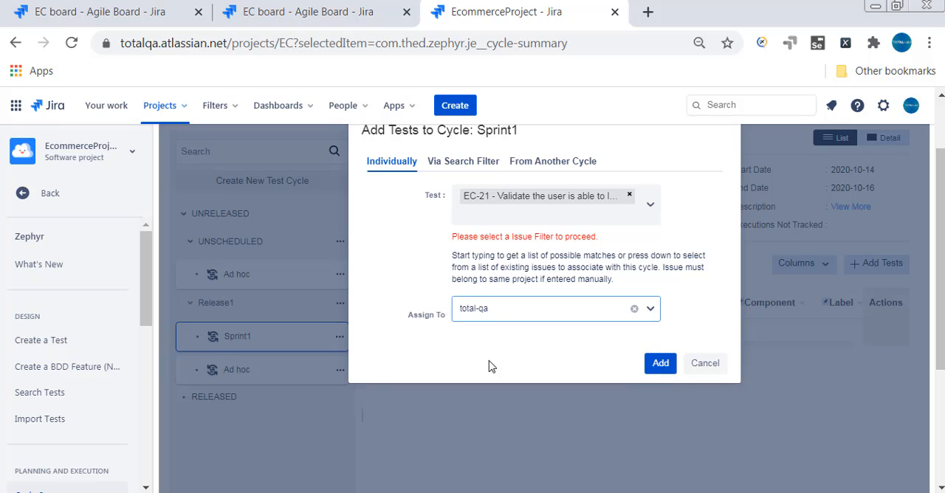
left_click(660, 362)
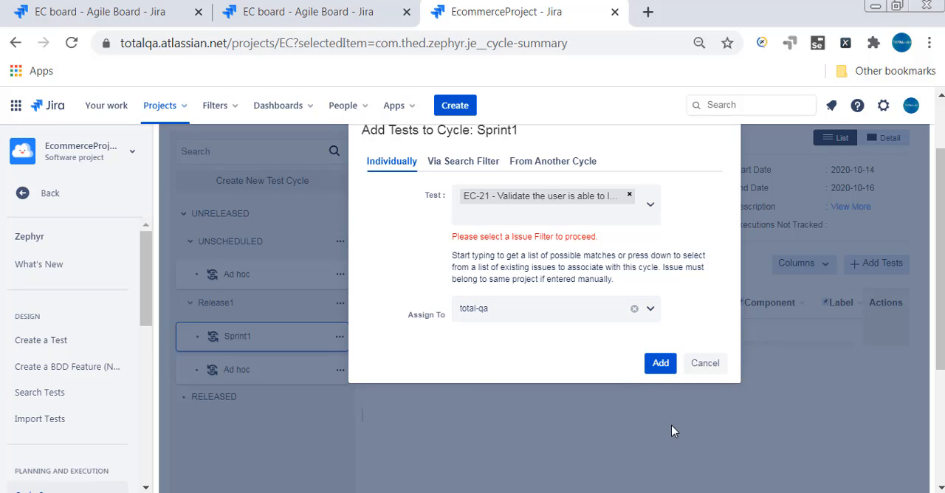
- Recheck the search filter option for adding tests to Sprint1, and cancel without adding anything
scroll(685, 249, "up", 2)
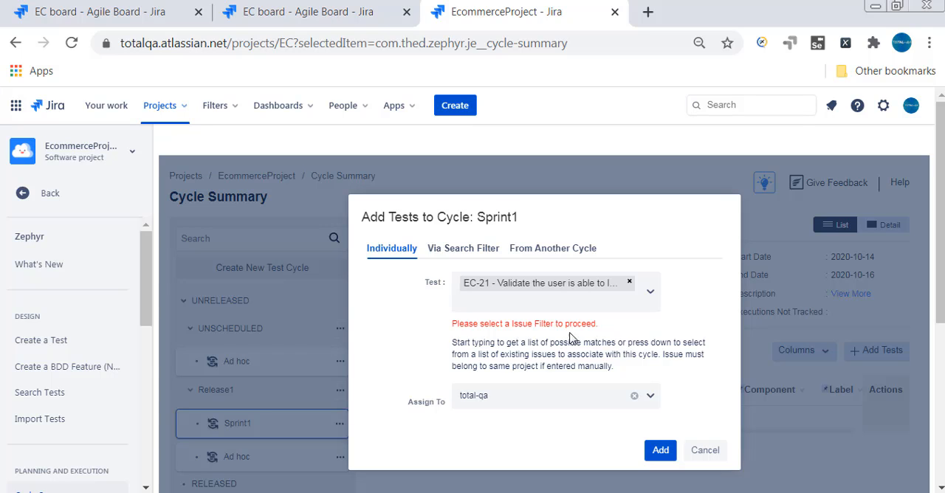
left_click(485, 249)
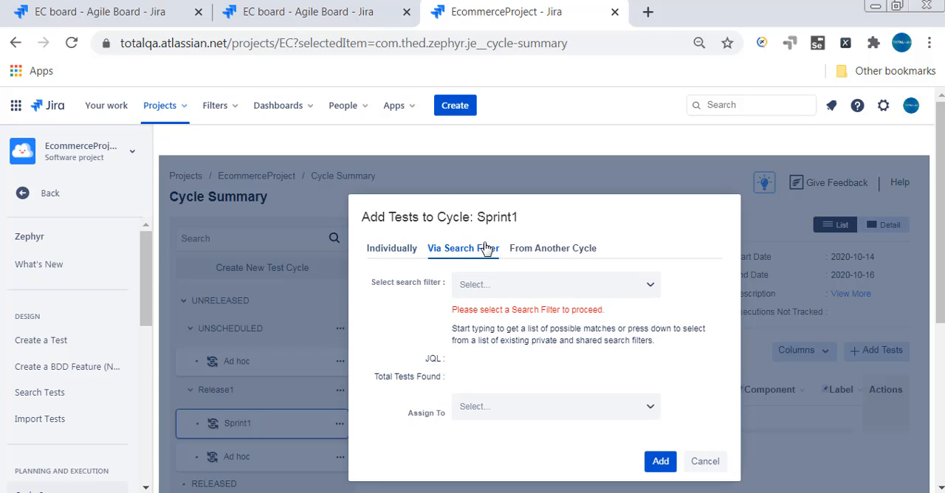
left_click(565, 287)
left_click(617, 361)
left_click(411, 251)
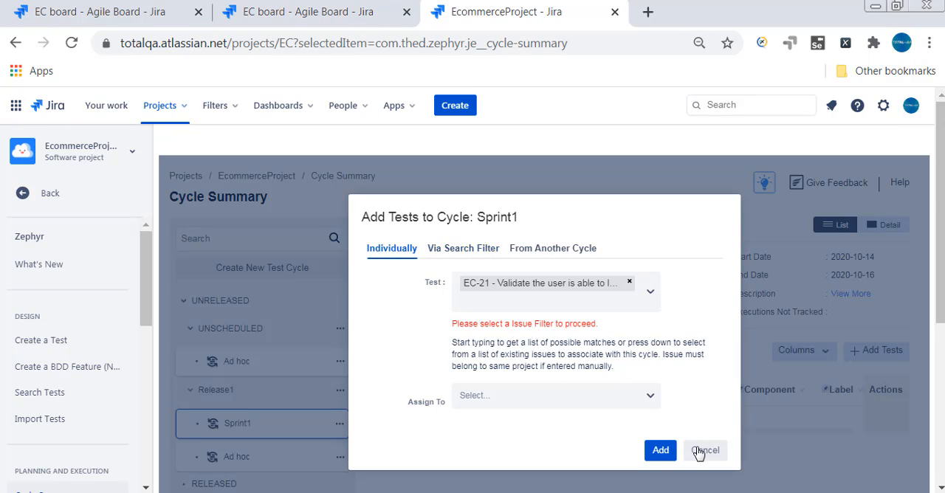
left_click(704, 450)
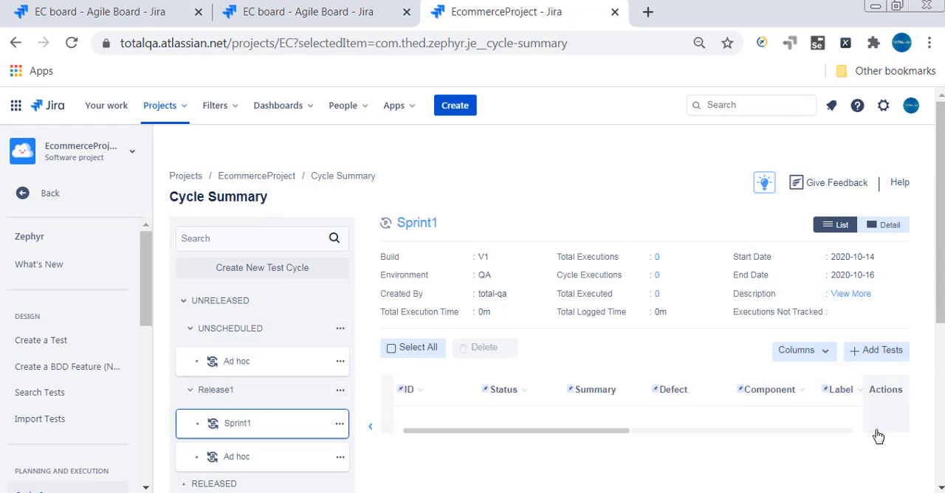
- Add test EC-21 individually to the Sprint1 cycle, assigned to total-qa
left_click(876, 350)
left_click(479, 288)
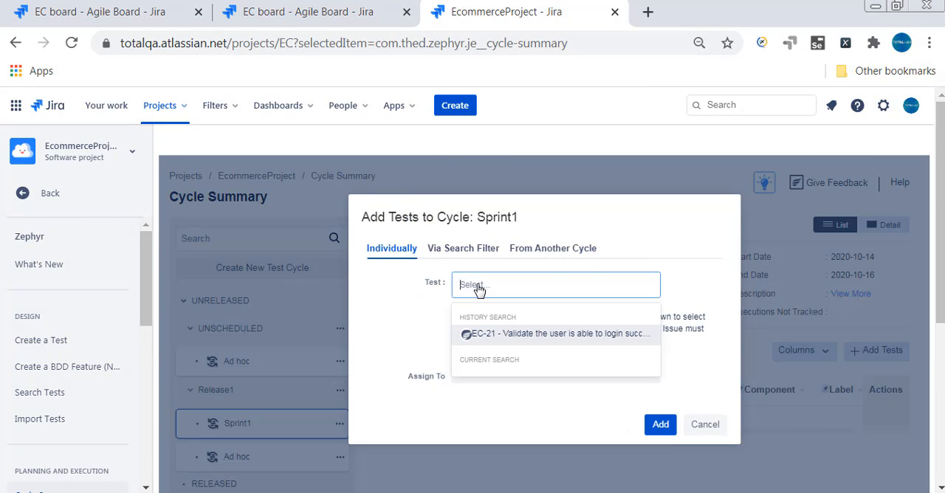
left_click(506, 337)
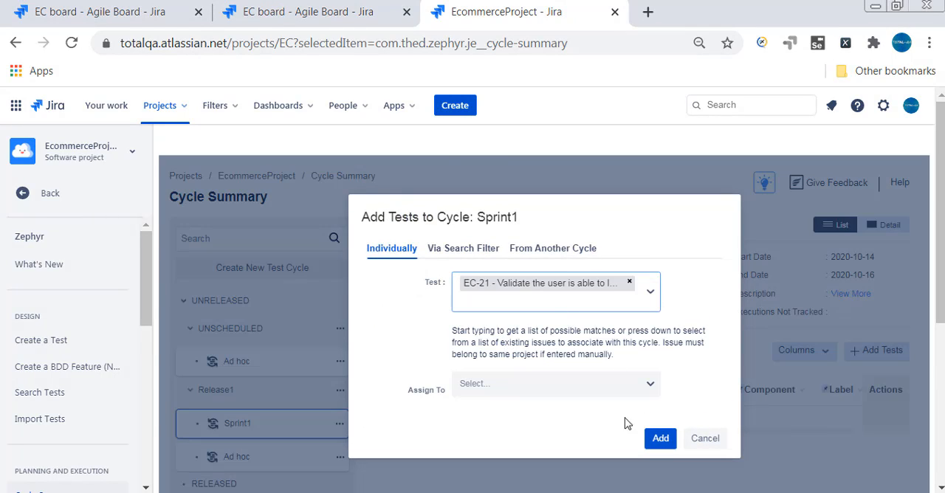
left_click(648, 383)
left_click(550, 434)
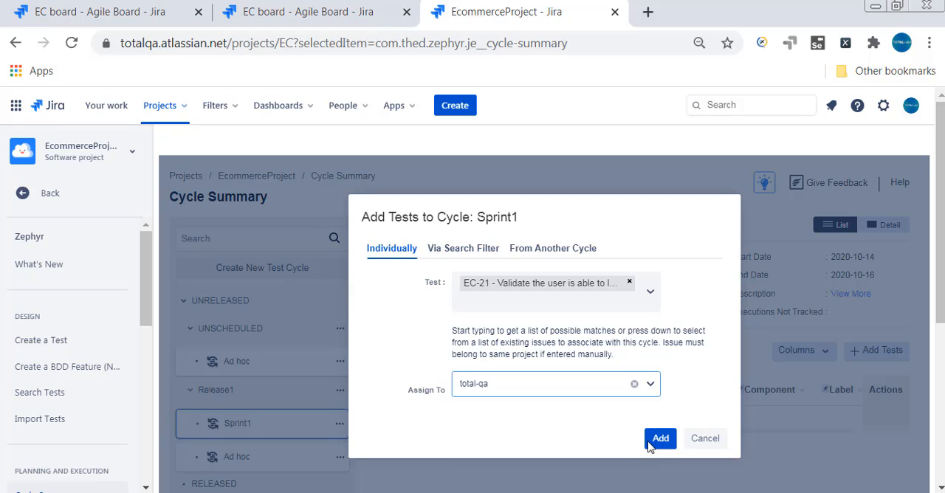
left_click(661, 439)
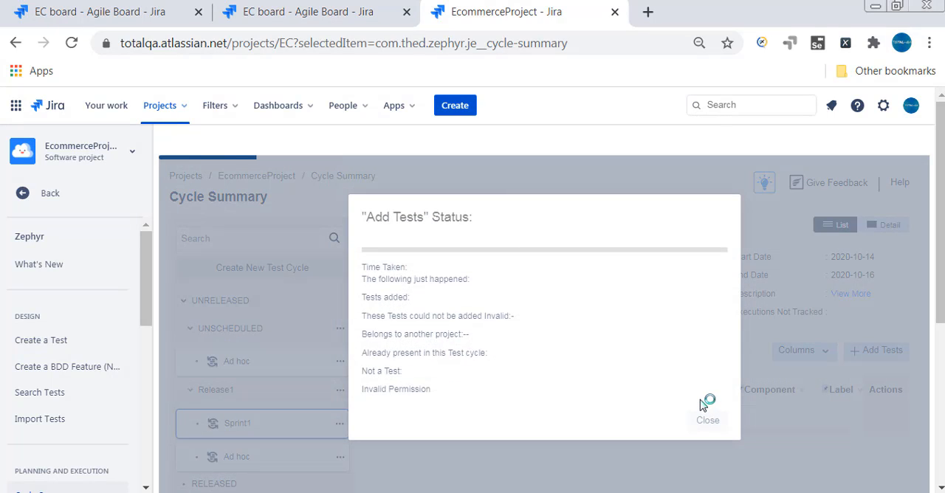
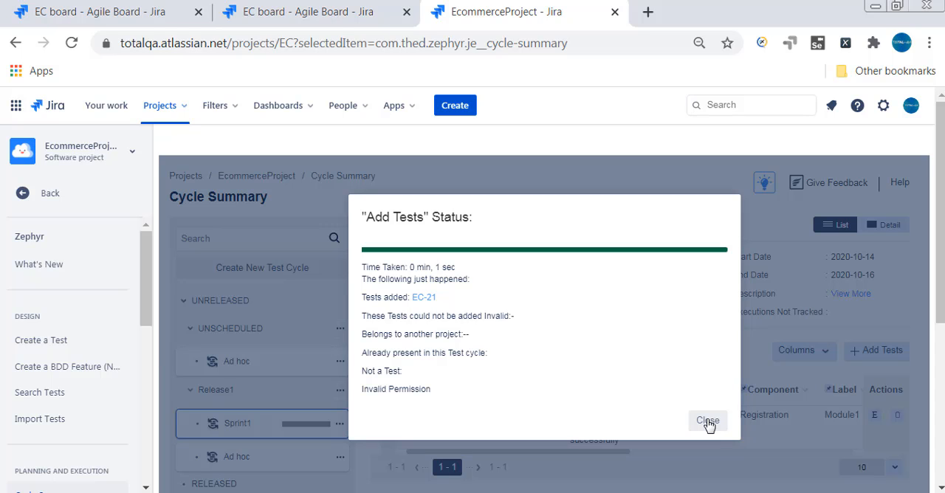
- Close the add-tests status and start a new Release1 test cycle named "Sprint 2" with description "Execute the Regression tests"
left_click(707, 422)
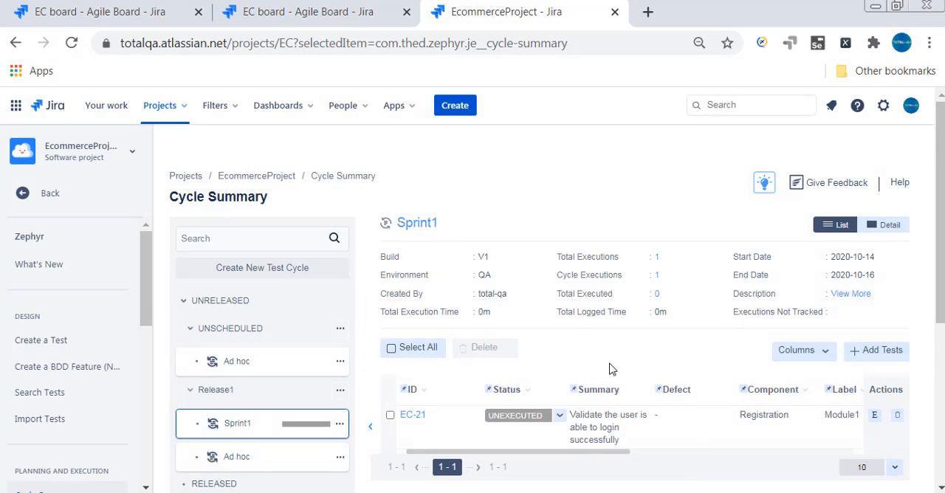
scroll(517, 363, "down", 1)
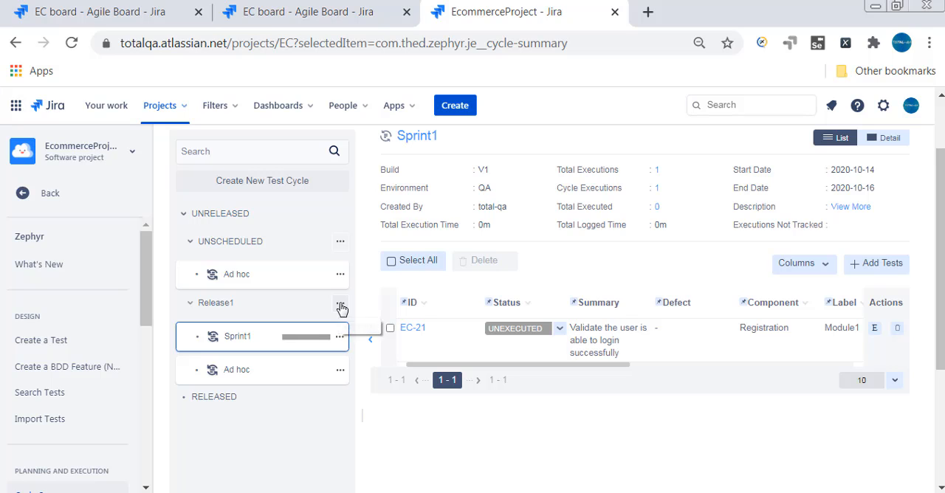
scroll(375, 379, "down", 1)
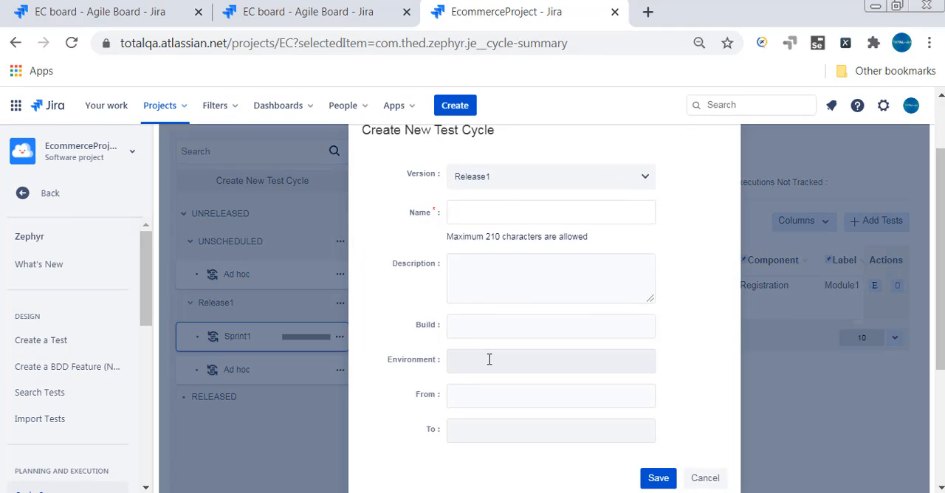
type("Sprint 2")
key("Tab")
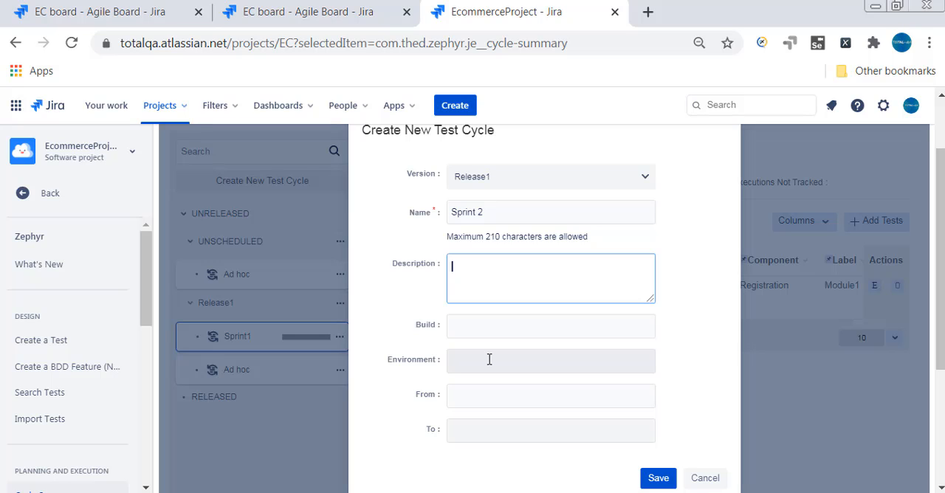
type("ute the Regression tests")
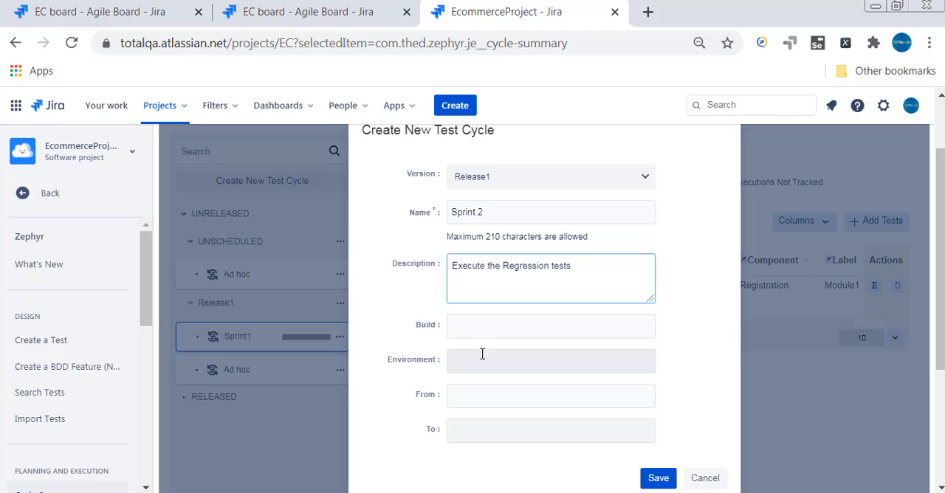
- Set the new cycle's build to V1 and its environment to QA
left_click(490, 333)
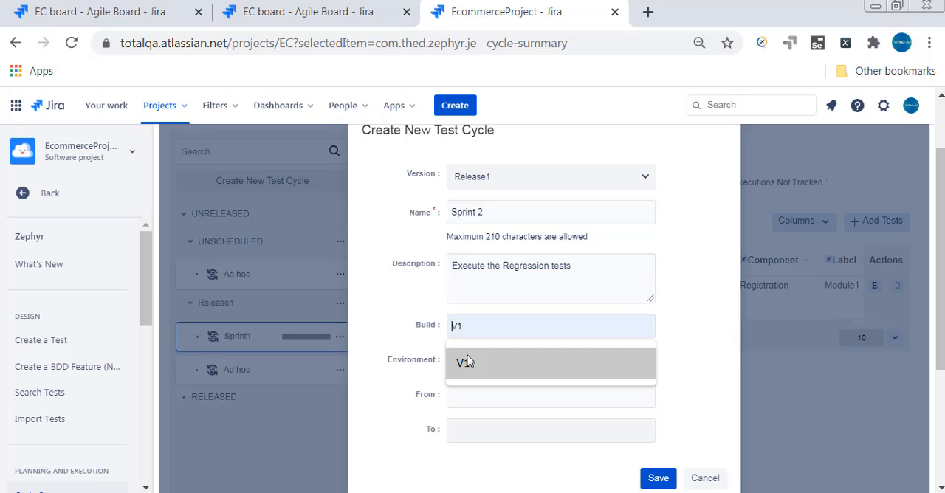
left_click(472, 359)
left_click(455, 360)
left_click(477, 398)
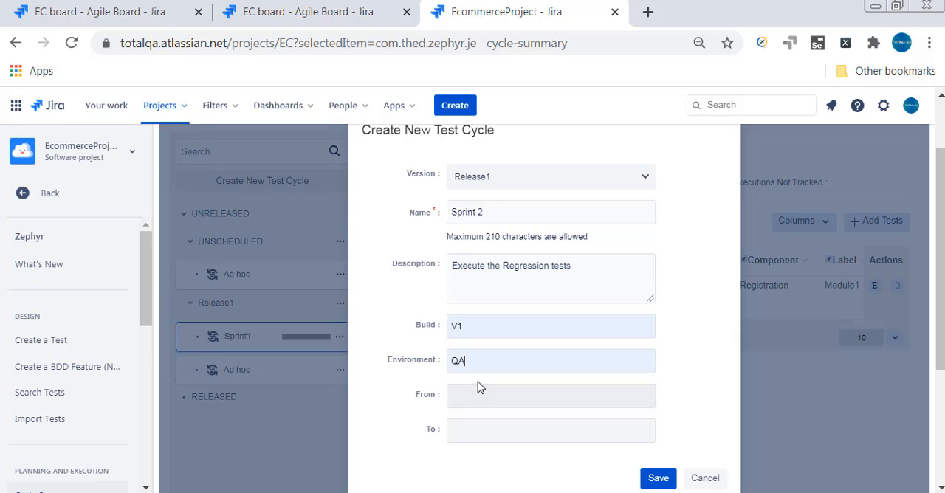
- Schedule the Sprint 2 cycle from 2020-10-29 to 2020-10-31 and save it
left_click(477, 395)
scroll(610, 452, "down", 2)
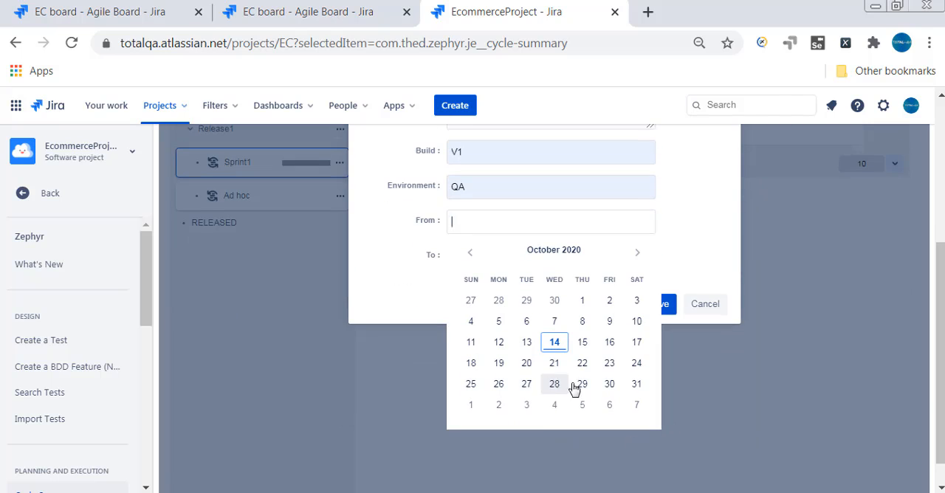
left_click(582, 384)
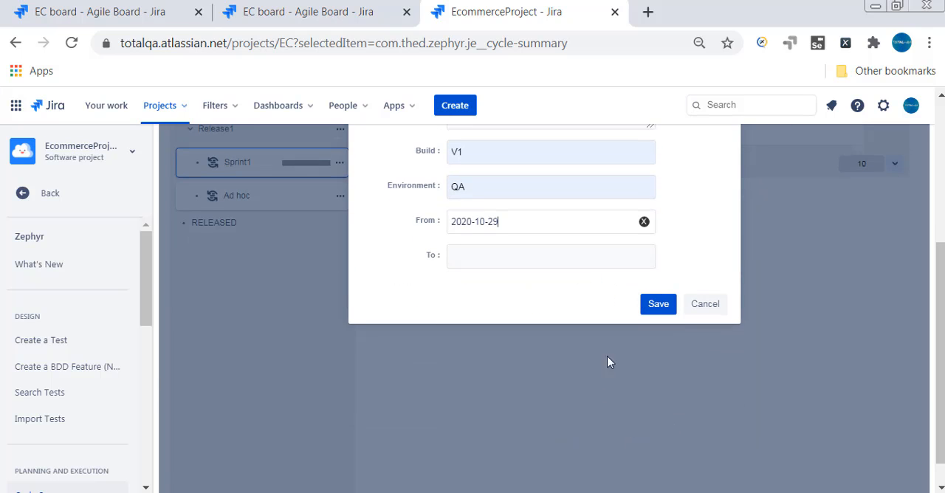
left_click(650, 257)
left_click(638, 420)
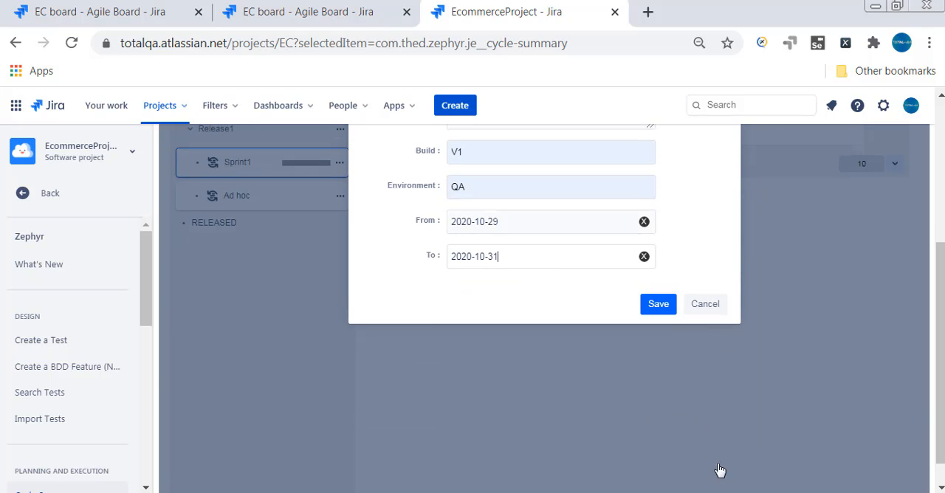
key("Return")
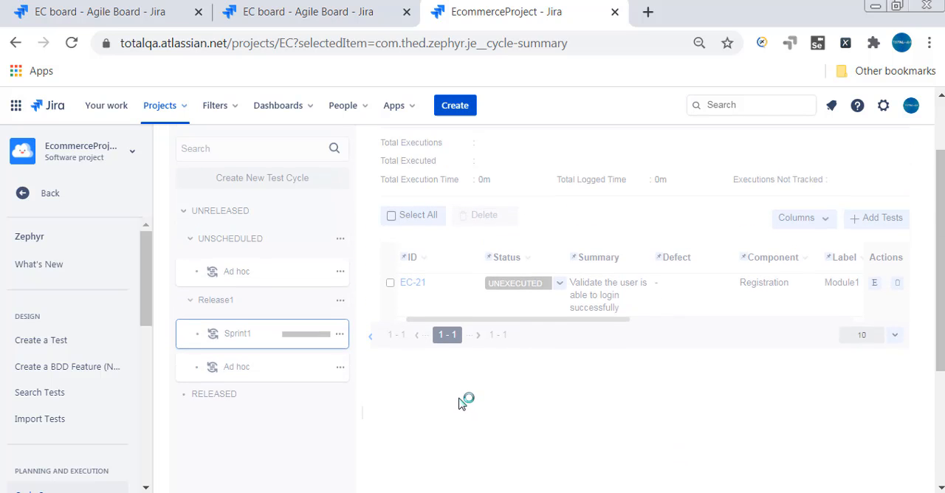
- Add test EC-21 individually to the Sprint 2 cycle, assigned to total-qa
scroll(240, 434, "down", 2)
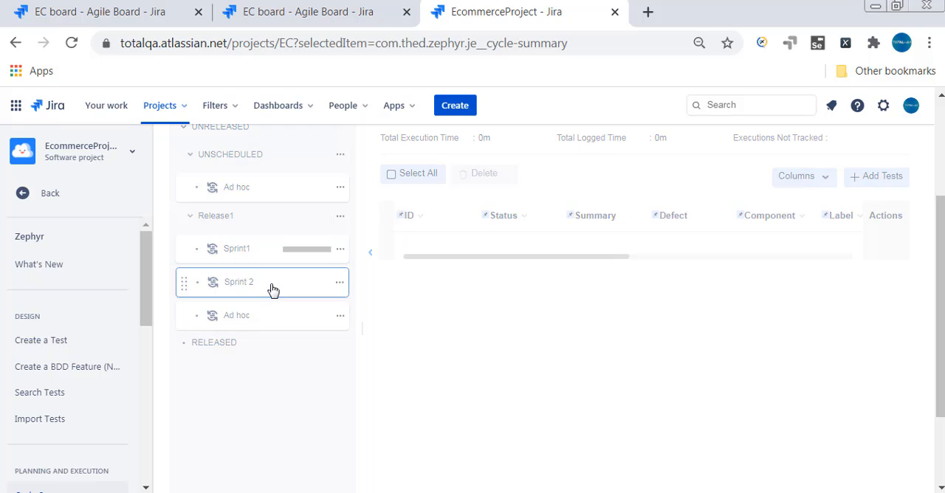
left_click(897, 181)
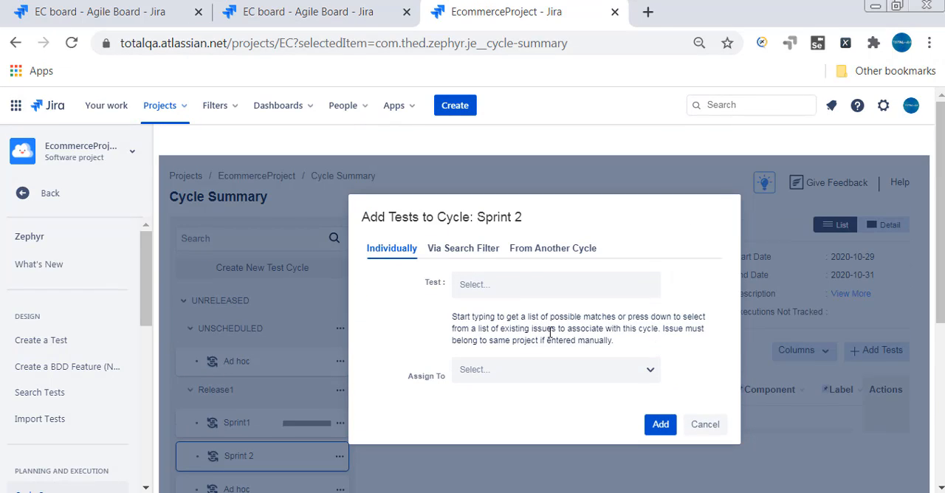
left_click(514, 298)
left_click(537, 334)
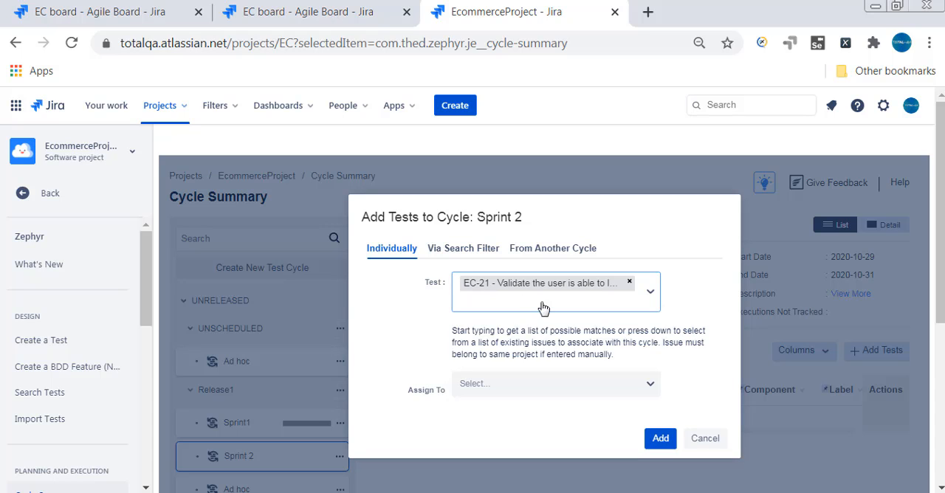
left_click(656, 383)
left_click(600, 434)
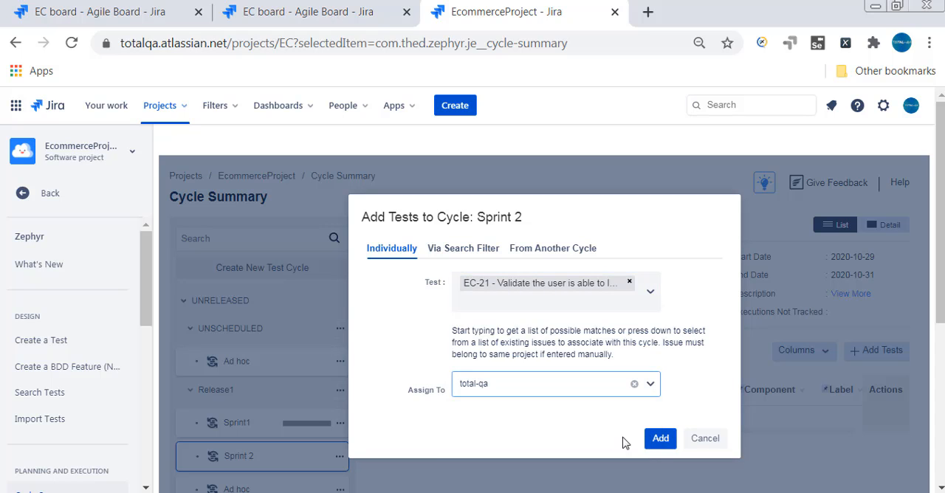
left_click(659, 439)
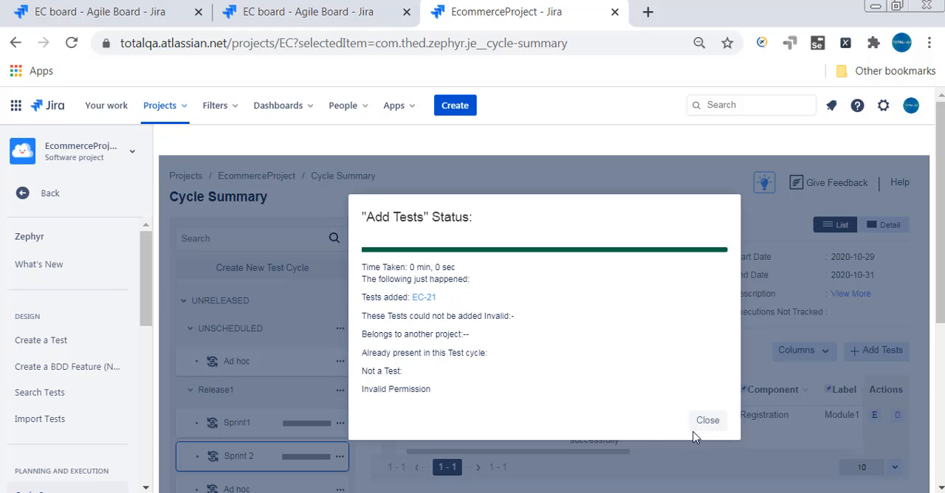
left_click(712, 421)
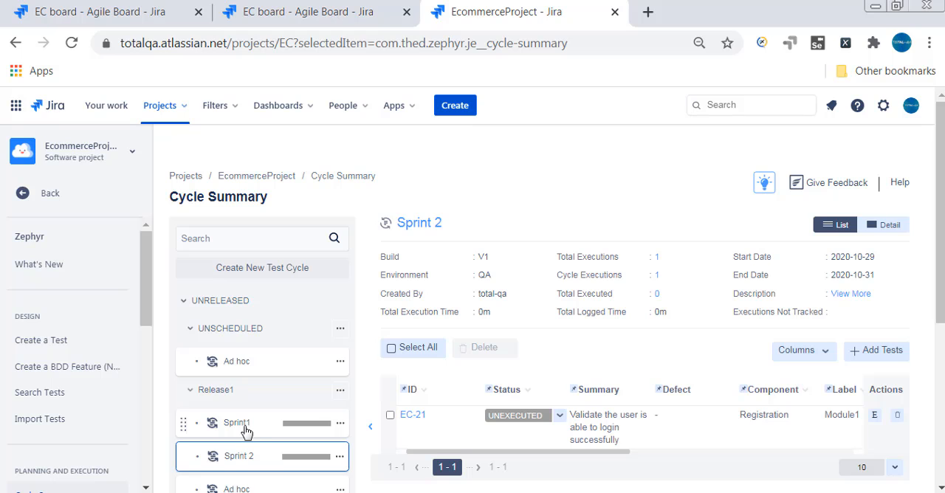
- Open the Sprint1 cycle and examine the EC-21 execution in the detail view, returning to the list view
left_click(244, 428)
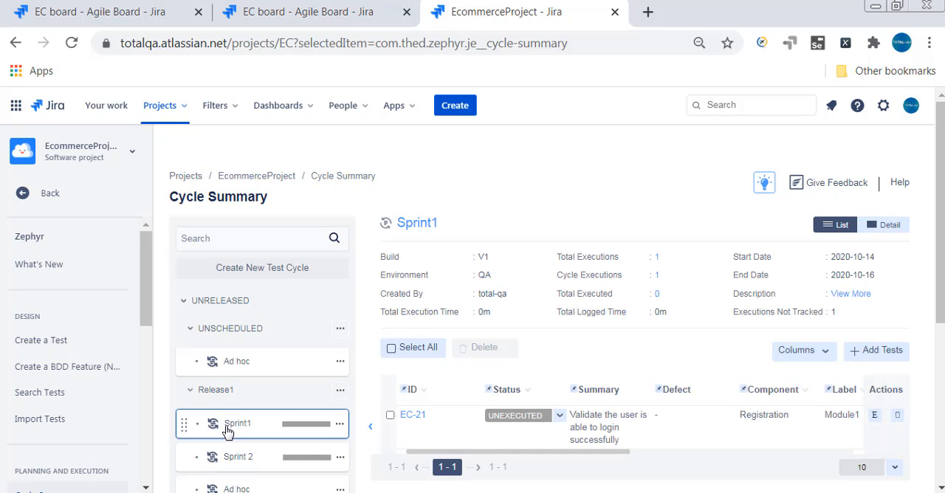
scroll(528, 383, "down", 2)
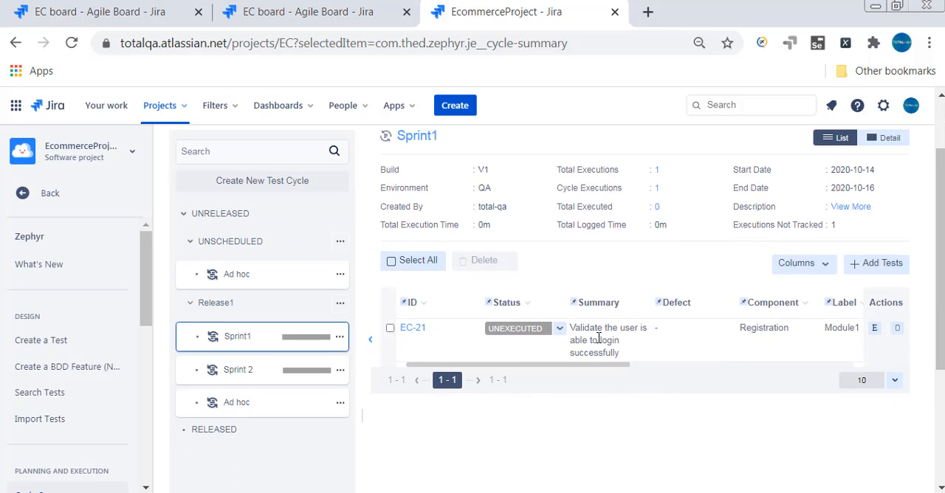
scroll(755, 319, "up", 2)
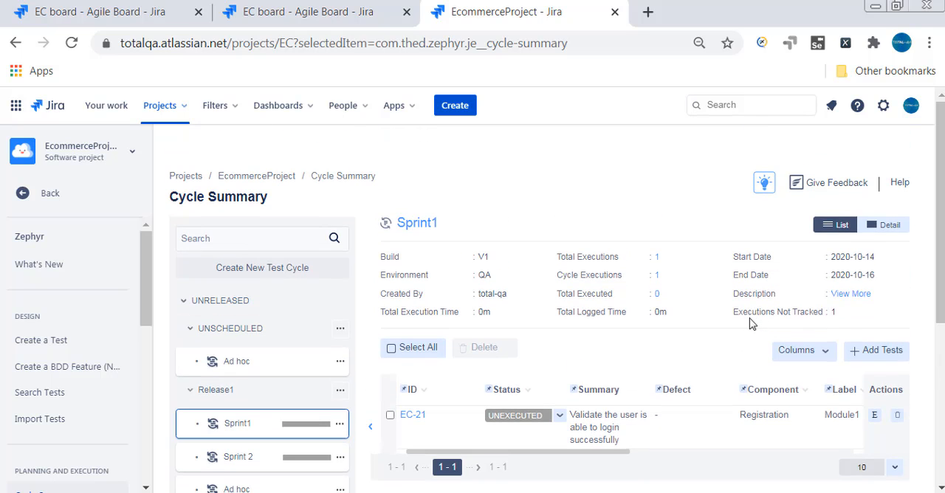
left_click(885, 233)
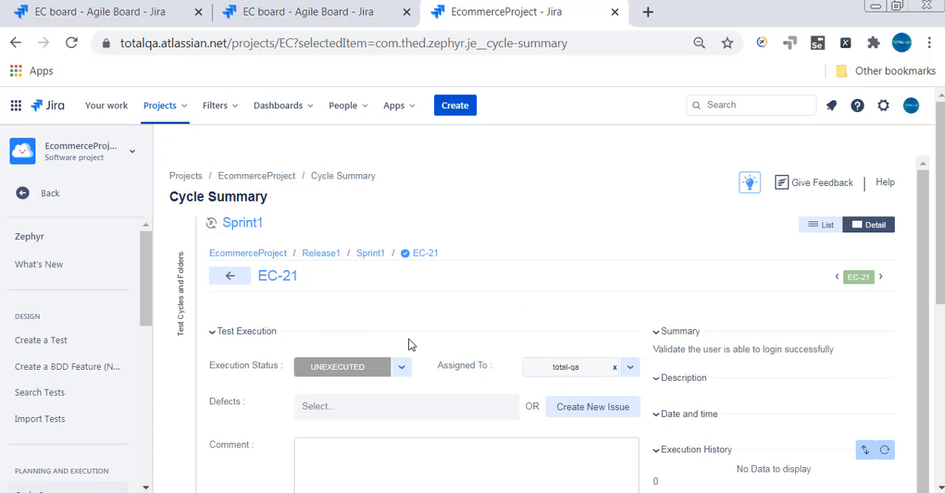
left_click(371, 253)
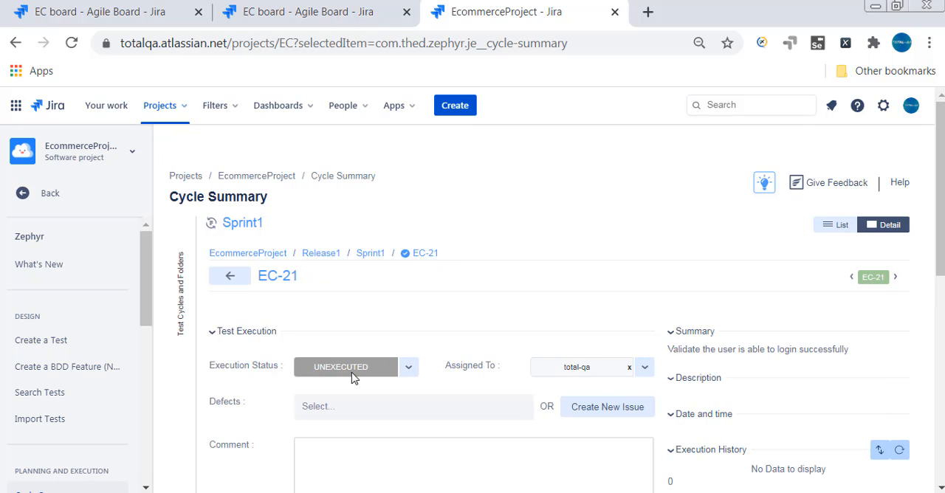
scroll(353, 378, "down", 1)
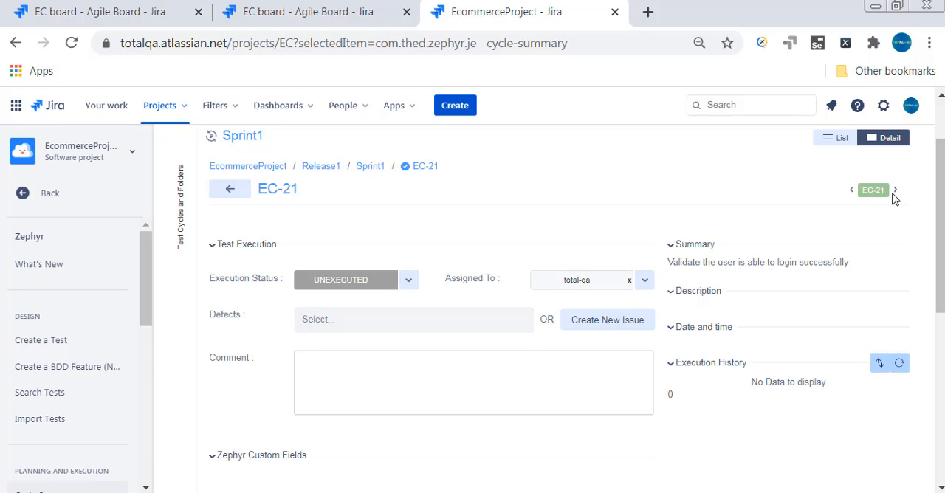
scroll(890, 193, "up", 1)
left_click(842, 228)
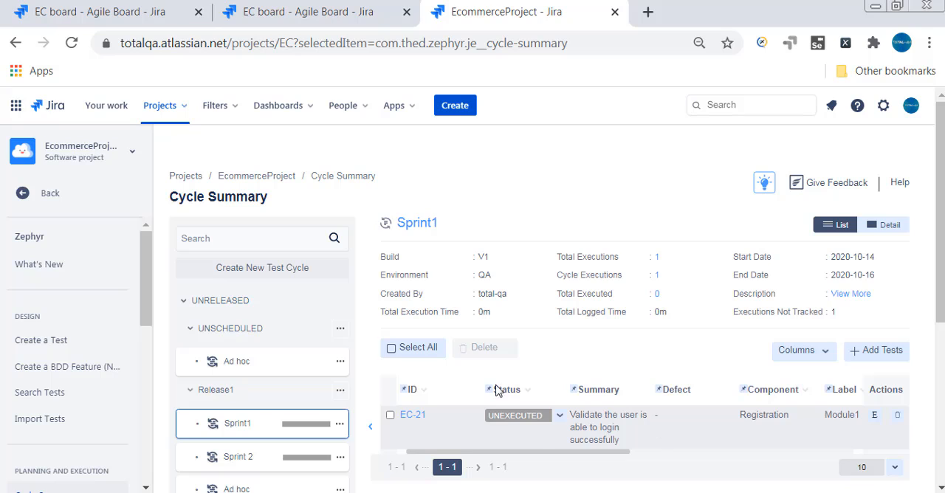
- Open the detail view of EC-21 in Sprint1 and set its execution status to FAIL
left_click(889, 224)
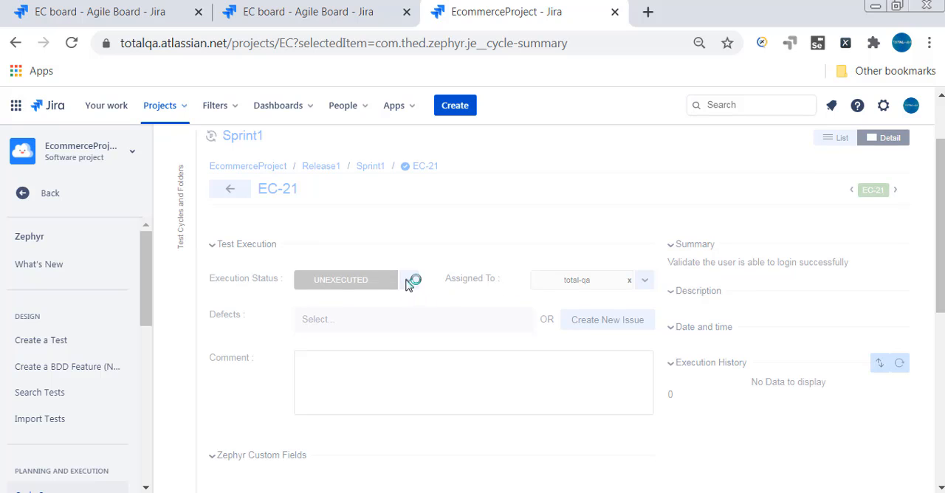
left_click(409, 282)
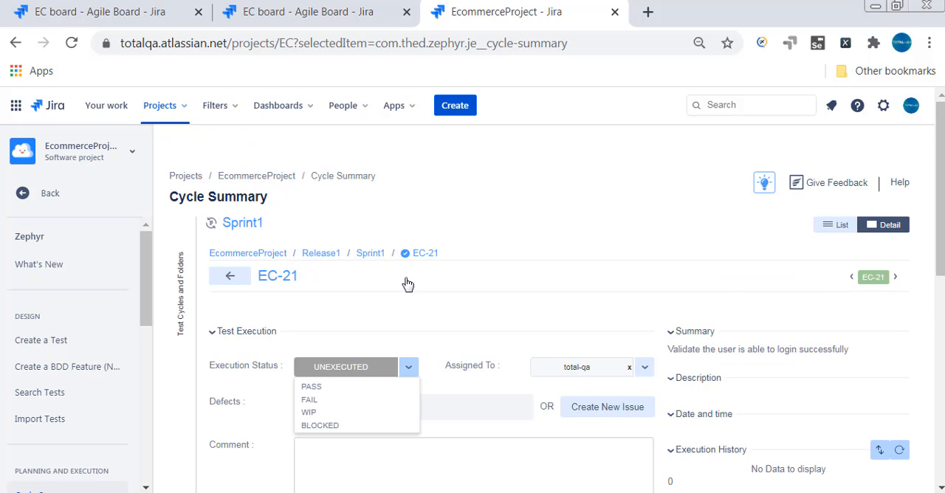
left_click(323, 404)
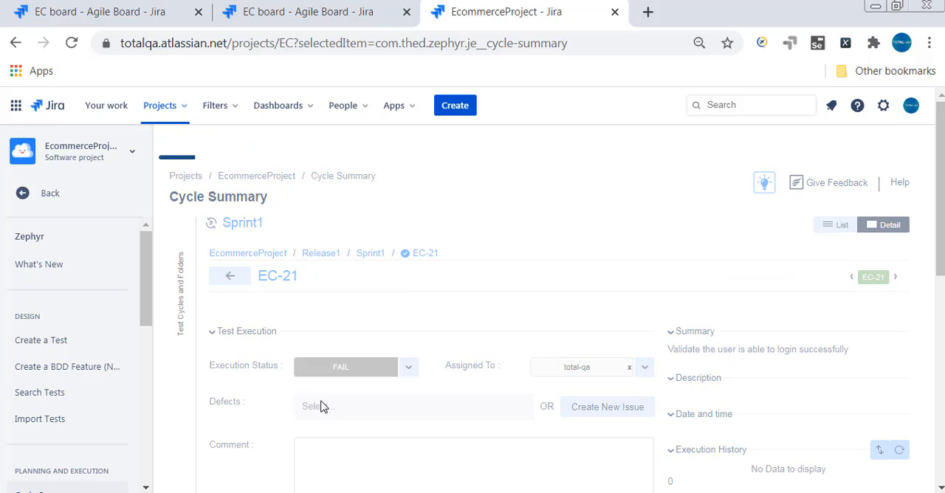
- Review the execution status options available for EC-21 without changing the status
left_click(408, 369)
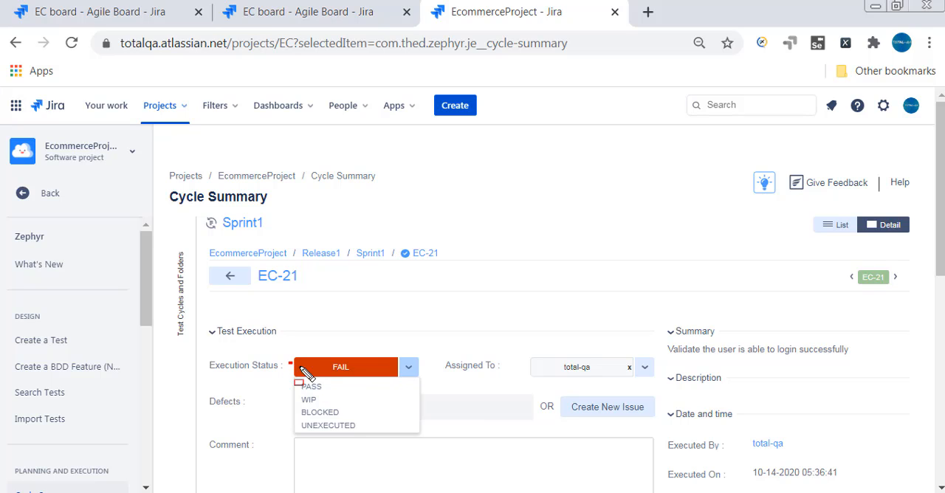
mouse_move(289, 361)
left_mouse_down()
mouse_move(369, 391)
mouse_move(417, 393)
left_mouse_up()
left_click_drag(423, 427, 429, 440)
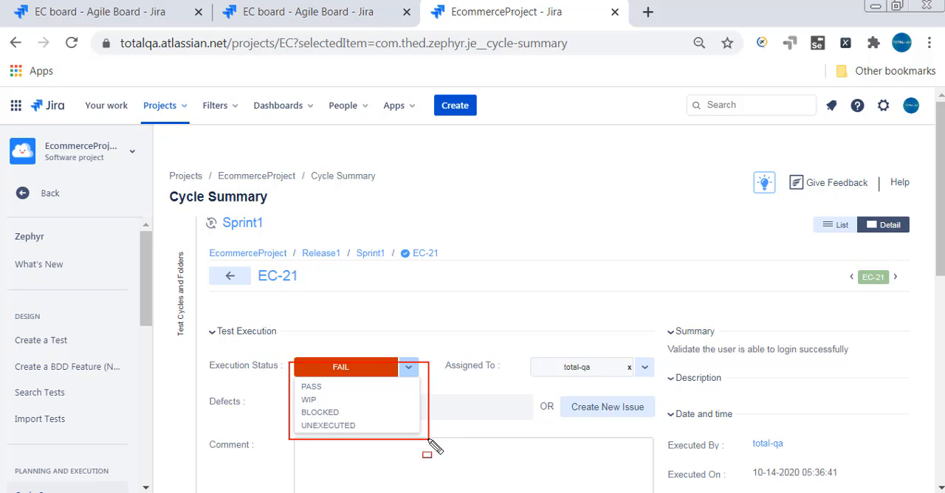
key("Escape")
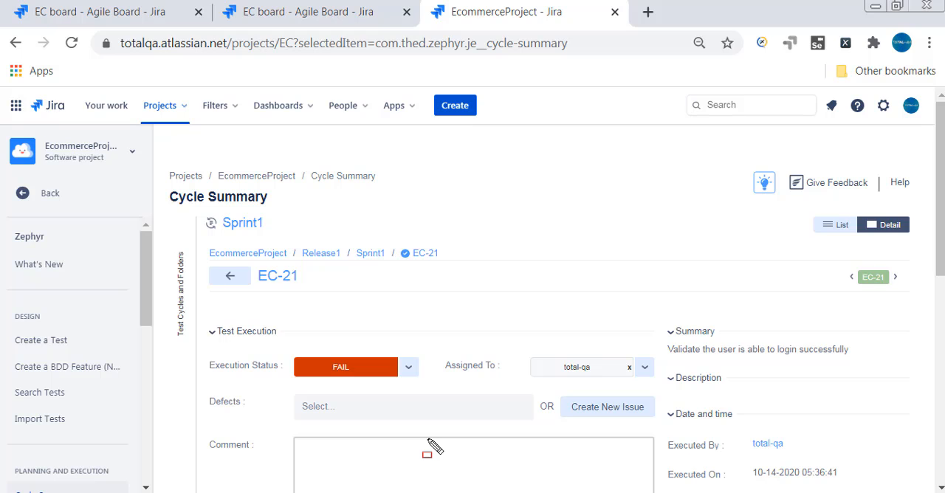
- Start a new defect issue from the EC-21 execution and set its issue type to Bug
scroll(586, 334, "down", 1)
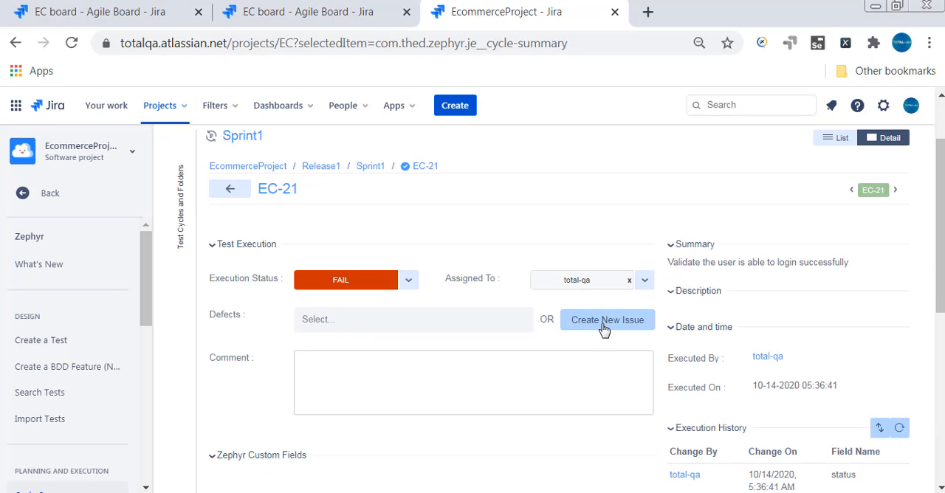
left_click(604, 329)
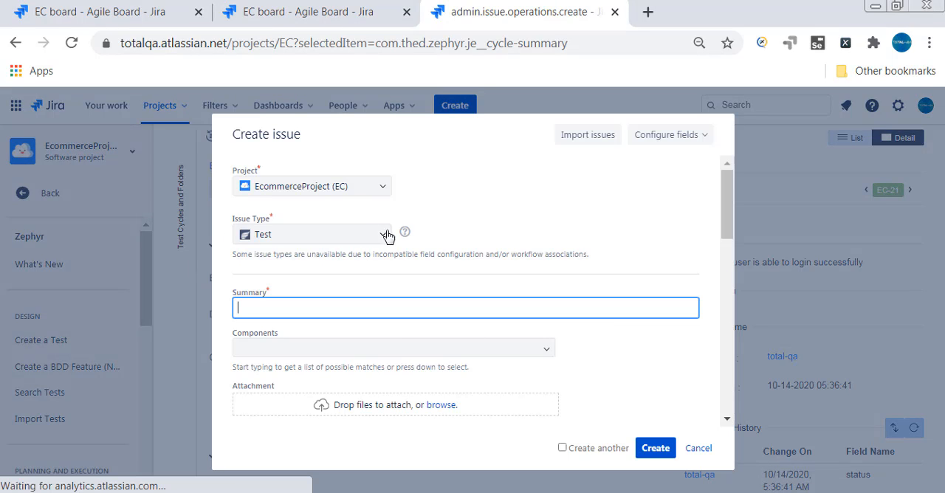
left_click(388, 234)
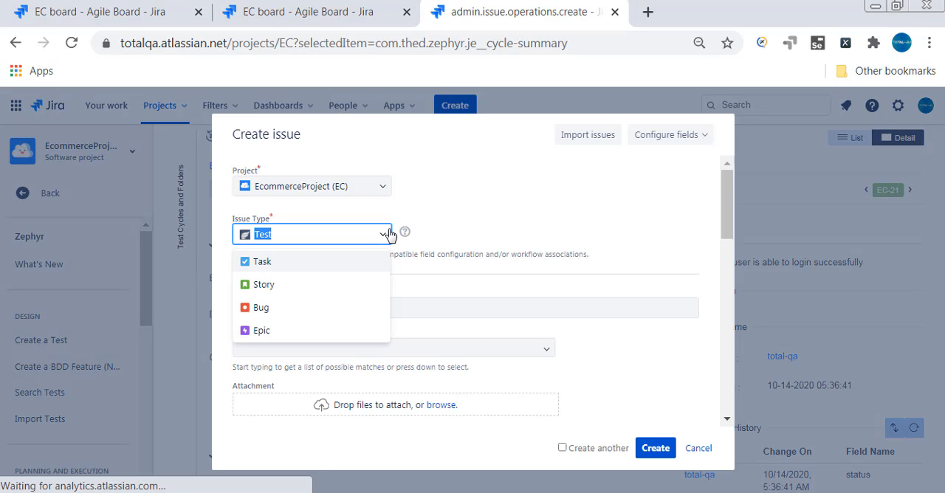
left_click(270, 310)
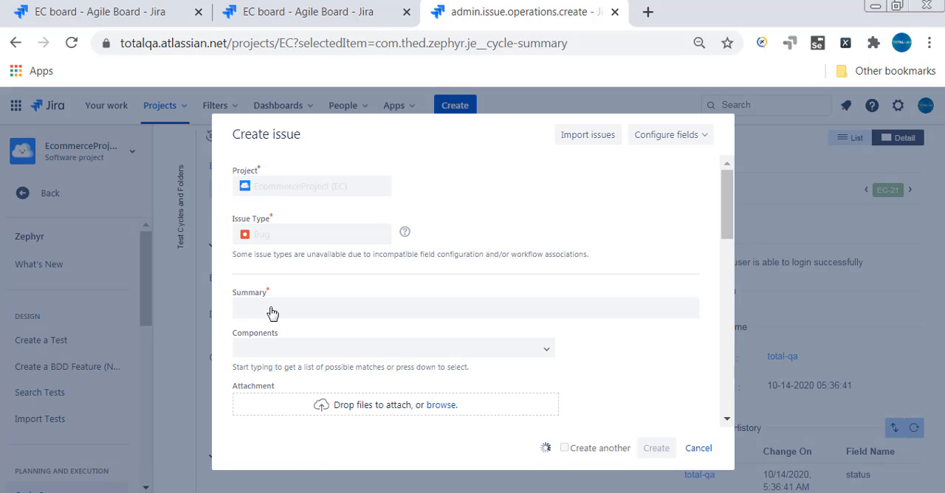
- Enter the bug's summary as "User is not able to login successfully with valid credentials"
left_click(271, 307)
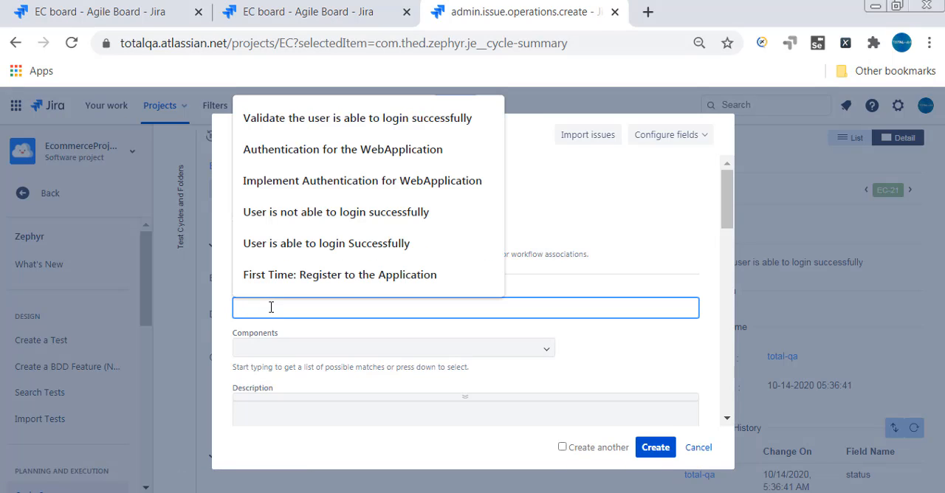
type("User is not")
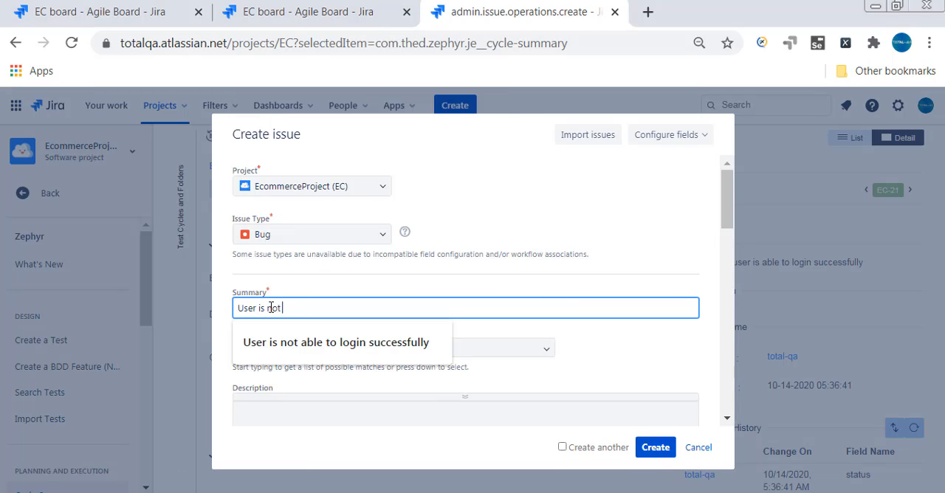
type(" able")
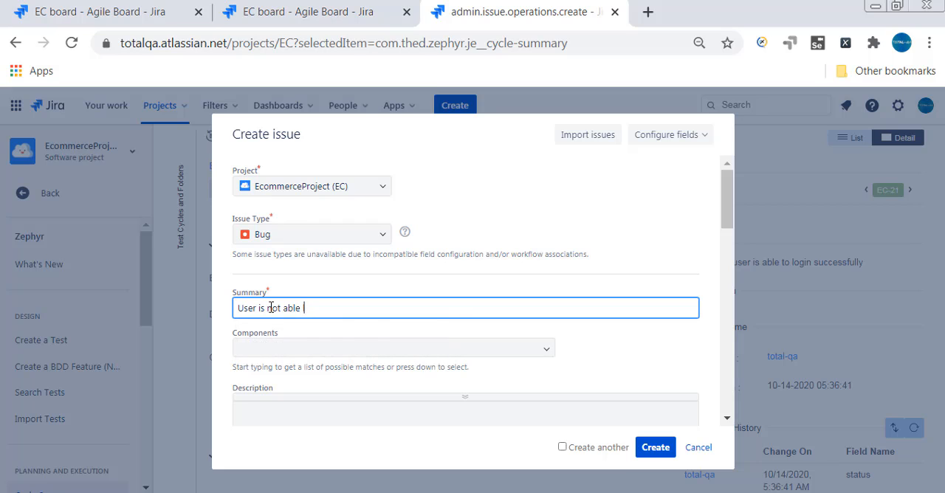
type(" loto login succes")
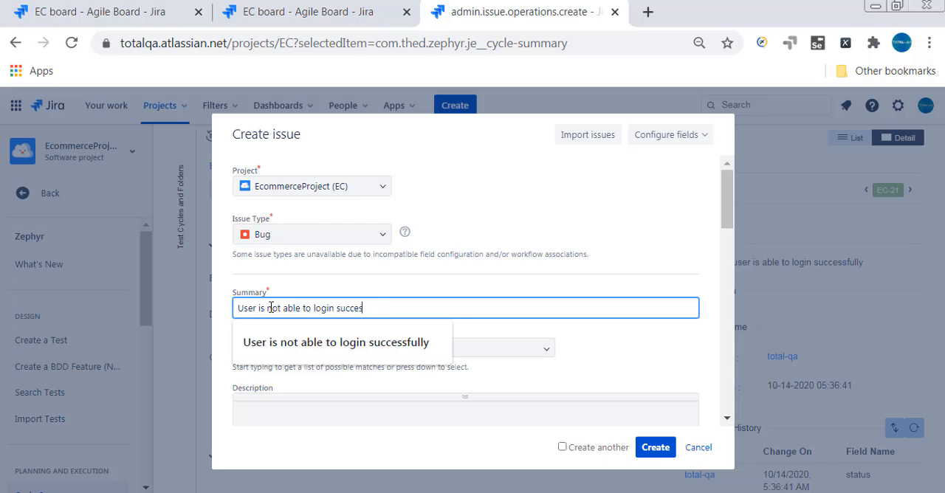
type("sfully with valid credentials")
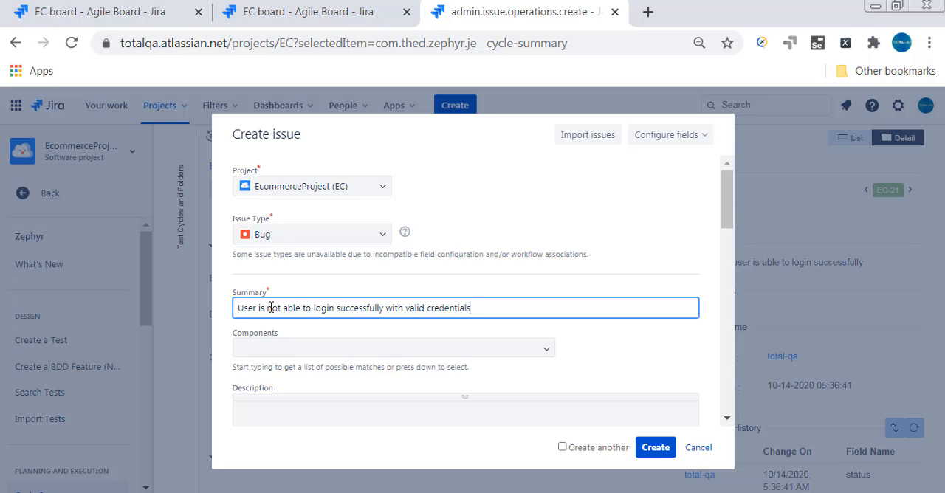
- Set the bug's component to Registration and its fix version to Release1
left_click(547, 349)
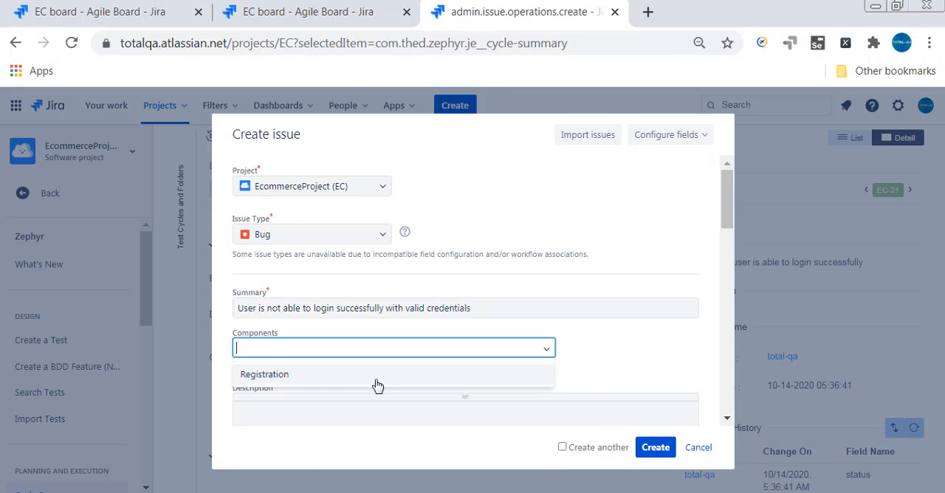
left_click(377, 376)
scroll(601, 301, "down", 1)
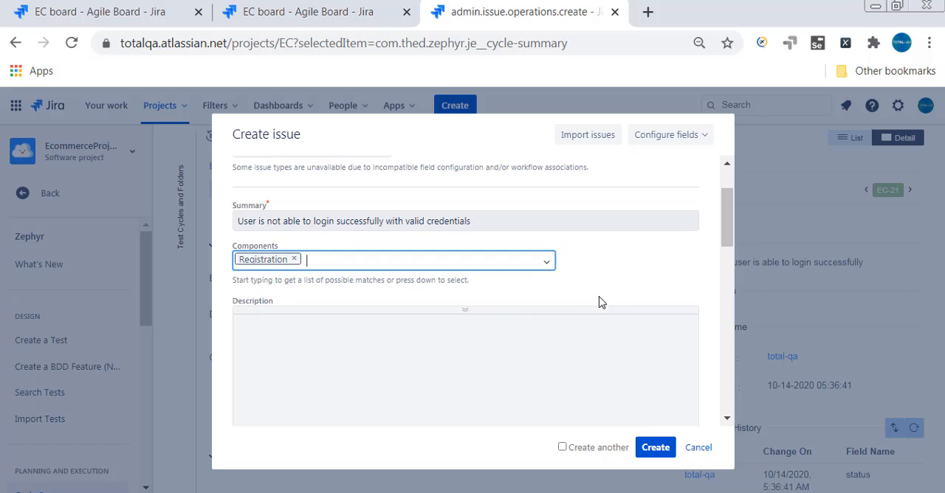
scroll(601, 301, "down", 2)
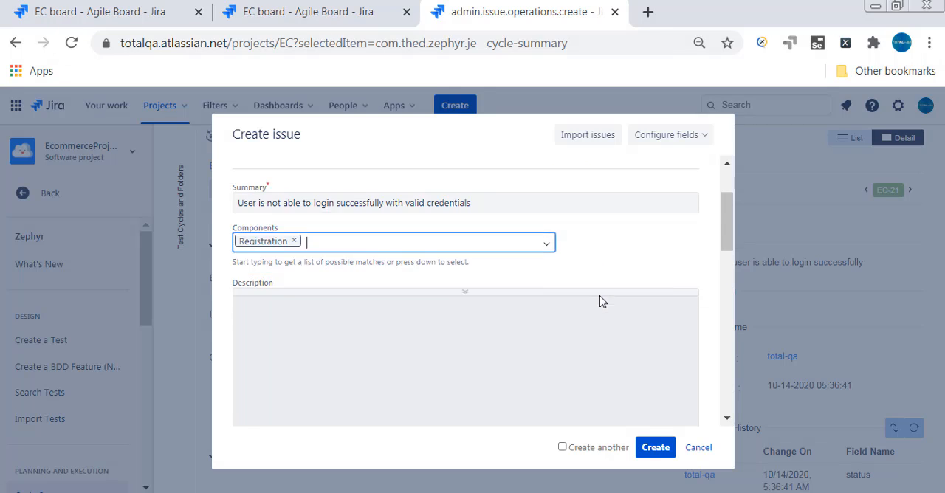
scroll(355, 276, "down", 1)
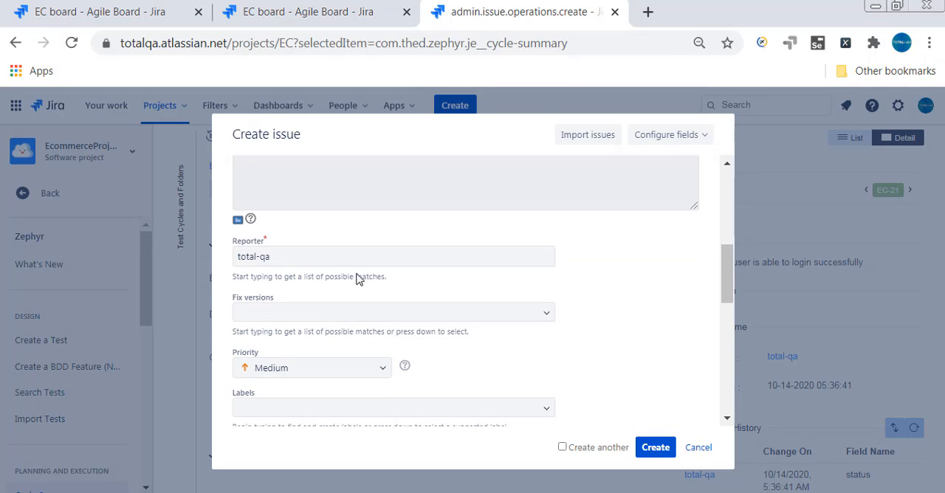
left_click(545, 315)
left_click(332, 376)
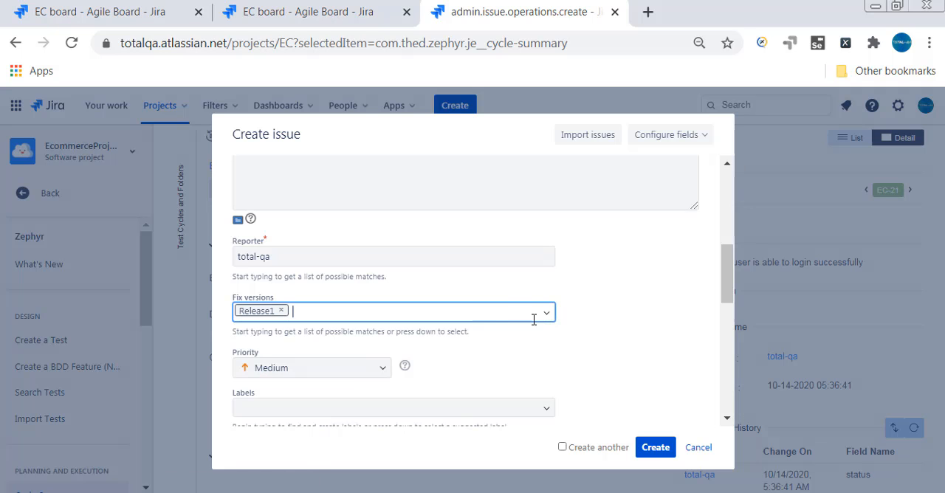
- Add the label Module1 to the bug and enter QA as its environment
scroll(499, 333, "down", 1)
left_click(535, 322)
left_click(547, 321)
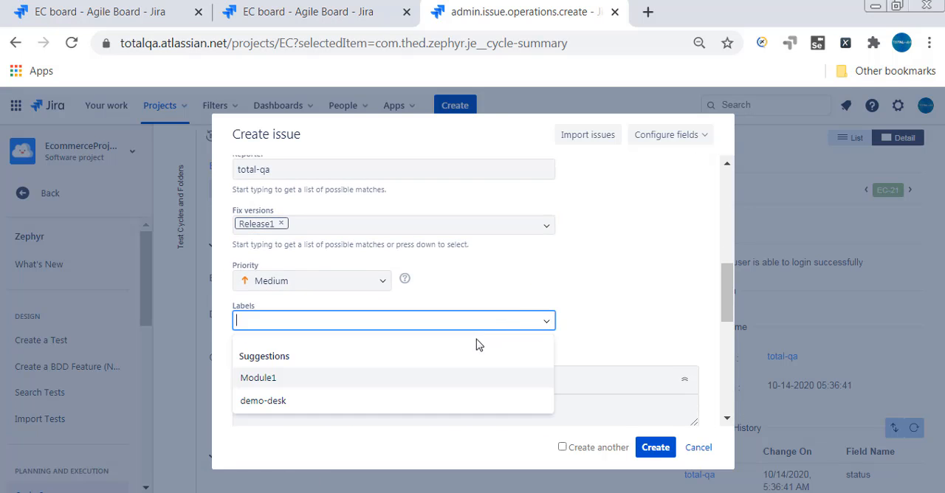
left_click(305, 379)
scroll(483, 311, "down", 2)
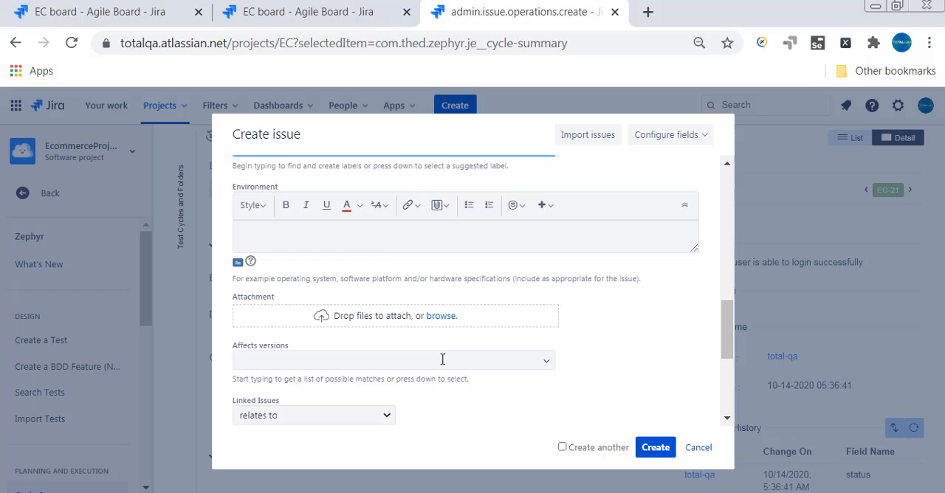
left_click(382, 238)
type("C")
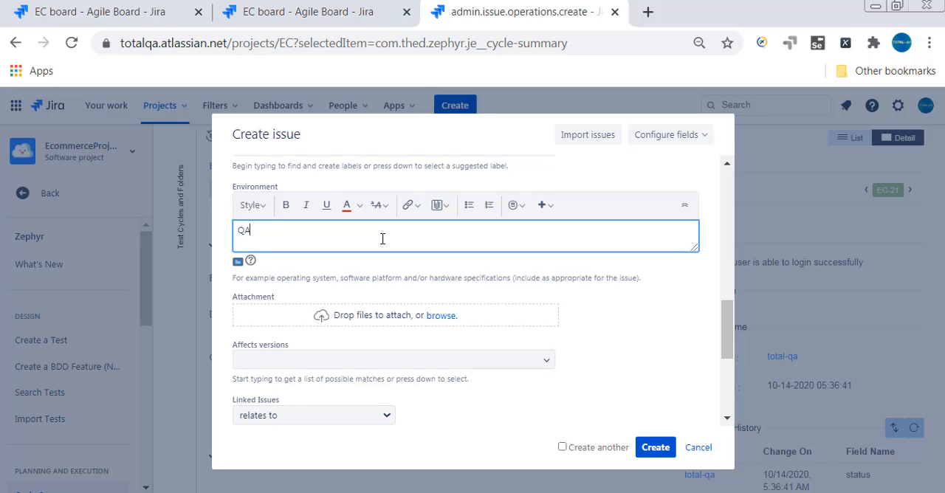
- Set the bug's affected version to Release1 and link it to issue TOT-8, found by searching for "Login"
left_click(543, 360)
left_click(266, 418)
scroll(573, 326, "down", 1)
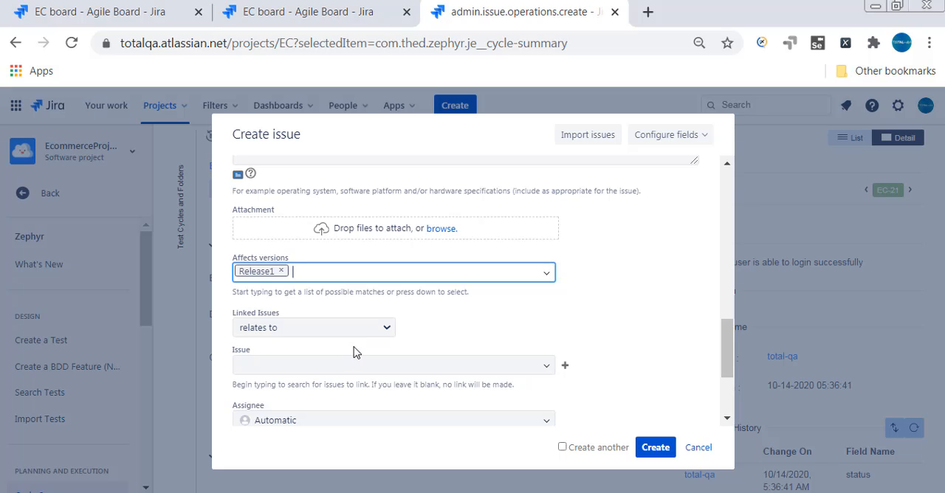
left_click(530, 363)
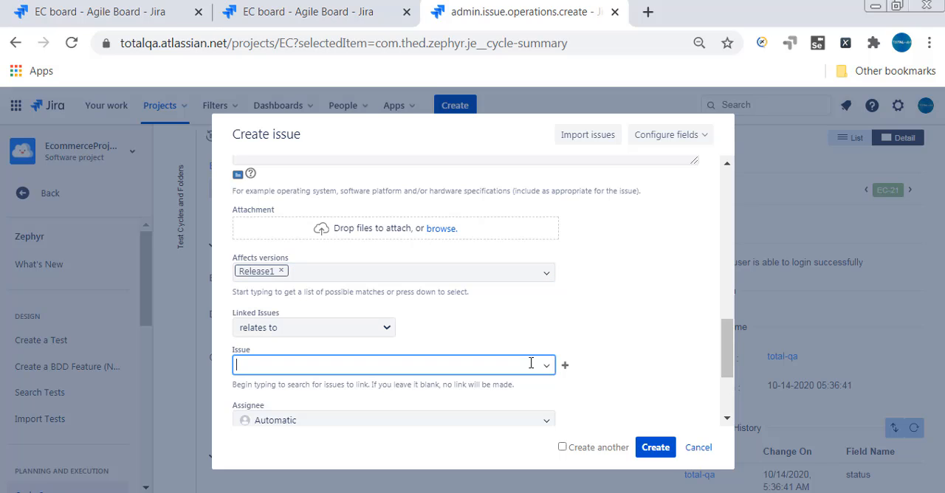
type("Login")
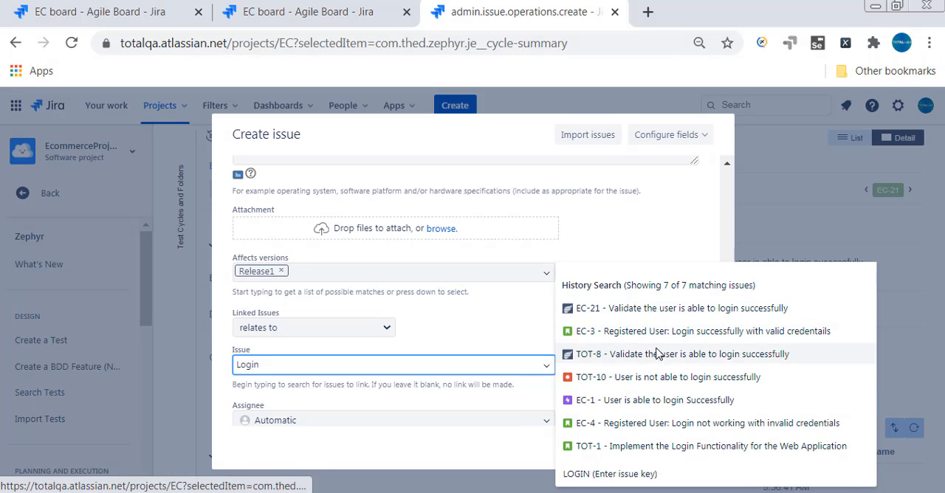
left_click(657, 354)
- Assign the bug to the epic "Implement the Authentication of the Application" and to Sprint 1, and create it
scroll(653, 300, "down", 4)
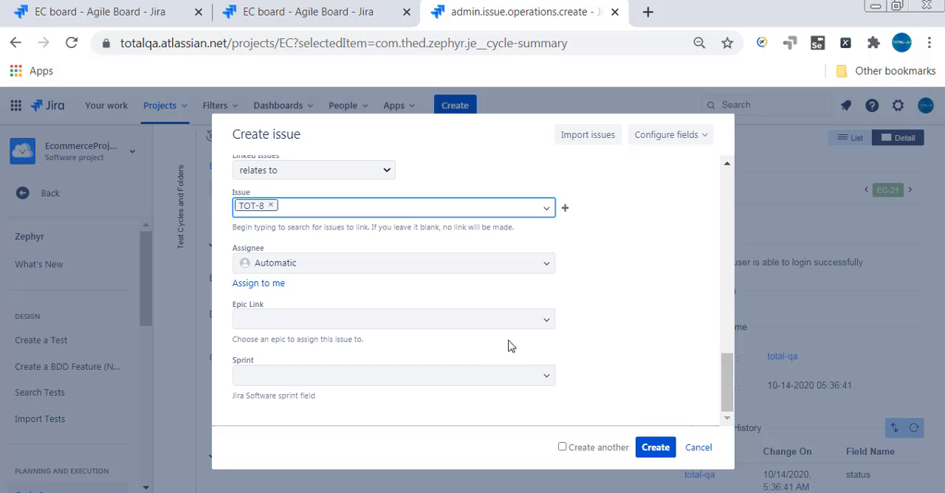
left_click(546, 319)
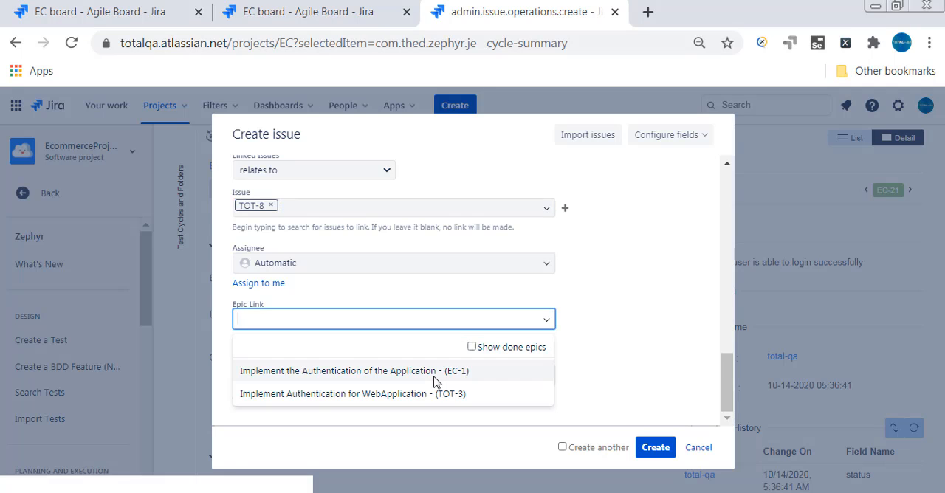
left_click(435, 378)
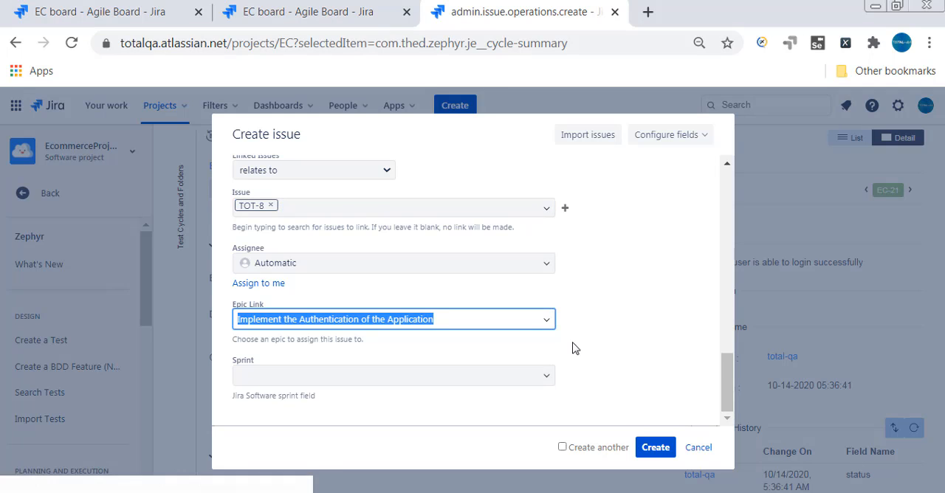
left_click(551, 379)
left_click(298, 430)
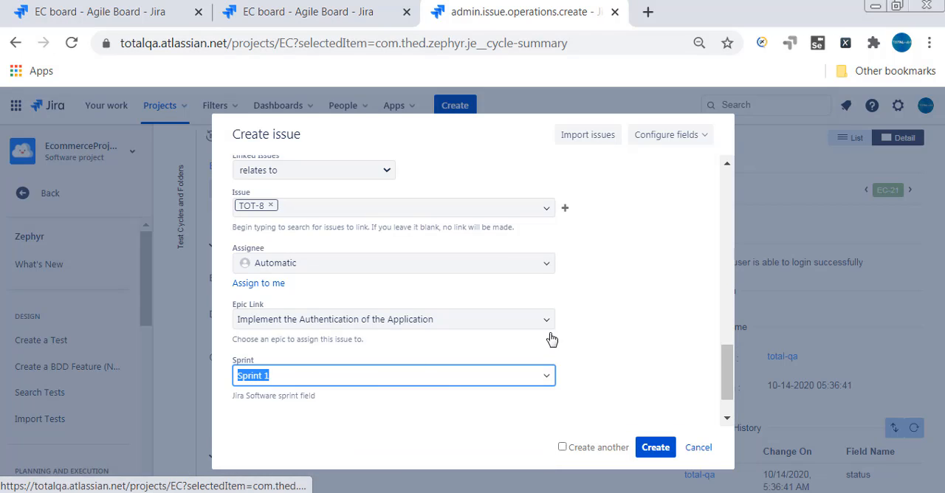
left_click(654, 448)
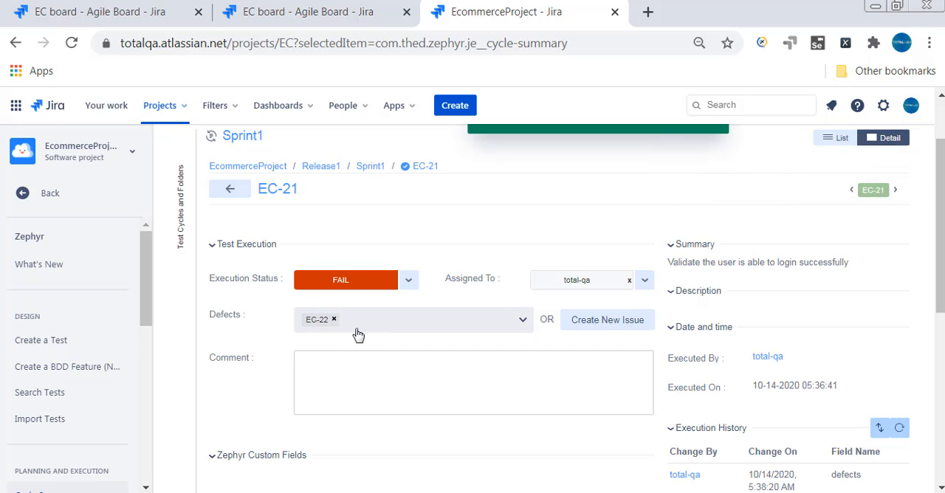
- Examine who executed EC-21 and when in the execution's date and time details
scroll(876, 316, "down", 1)
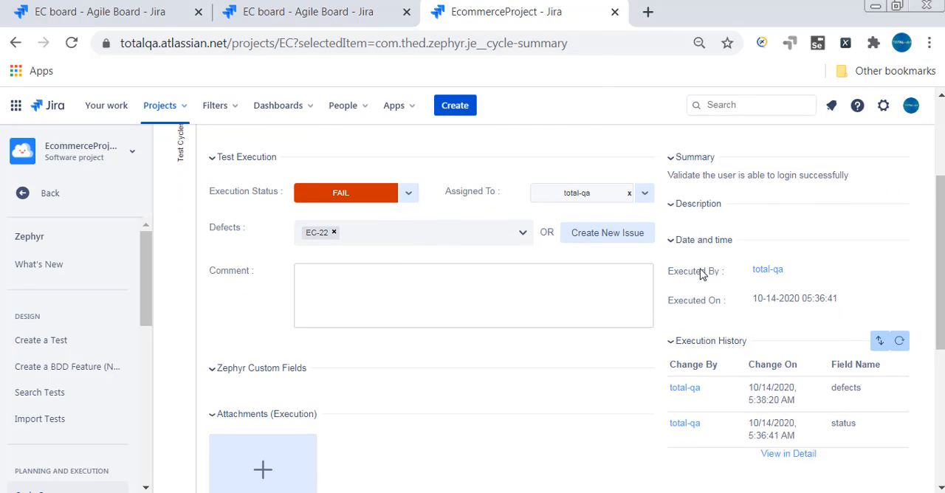
left_click_drag(808, 272, 666, 270)
left_click_drag(839, 298, 716, 312)
scroll(716, 312, "down", 1)
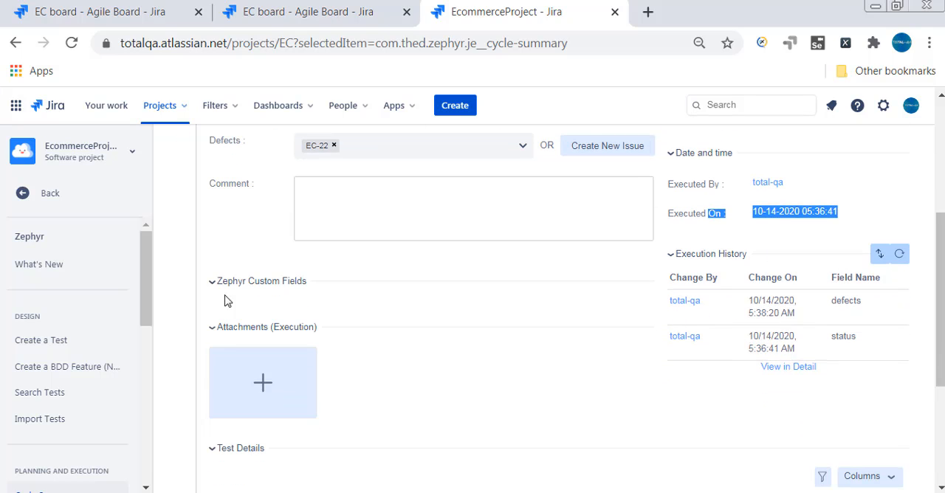
- In EC-21's test details, set the status of step 1 to PASS and of steps 2 and 3 to FAIL
scroll(328, 361, "down", 2)
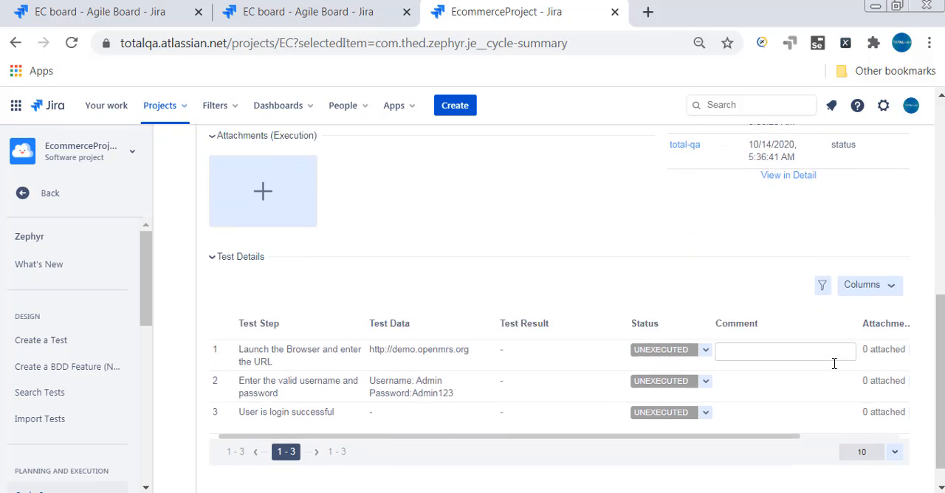
scroll(832, 362, "down", 1)
left_click(706, 320)
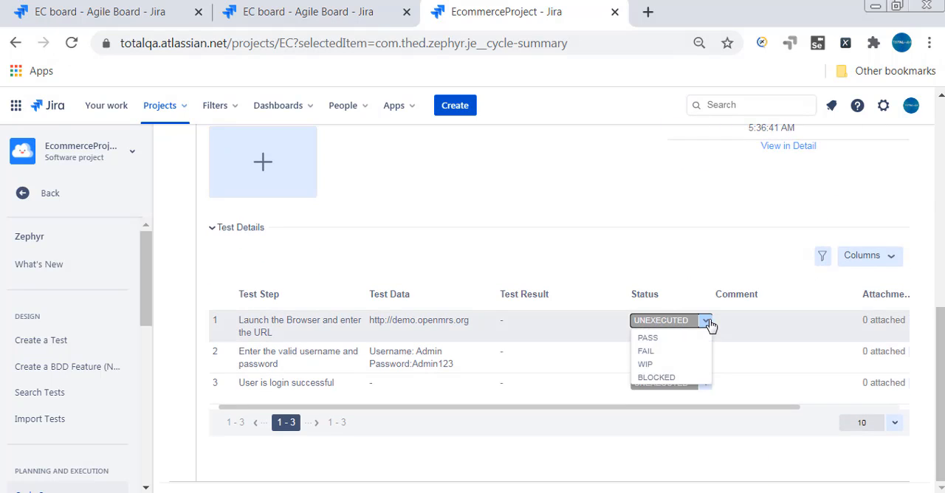
left_click(672, 340)
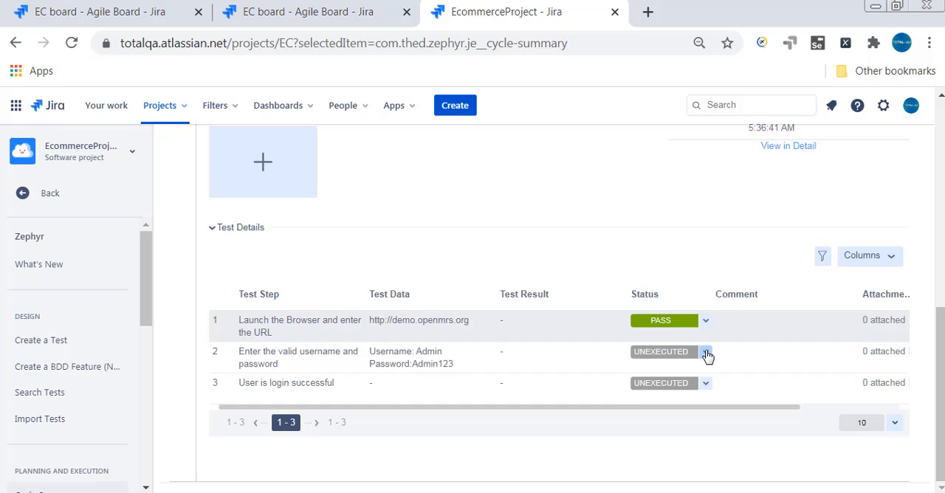
left_click(706, 353)
left_click(645, 381)
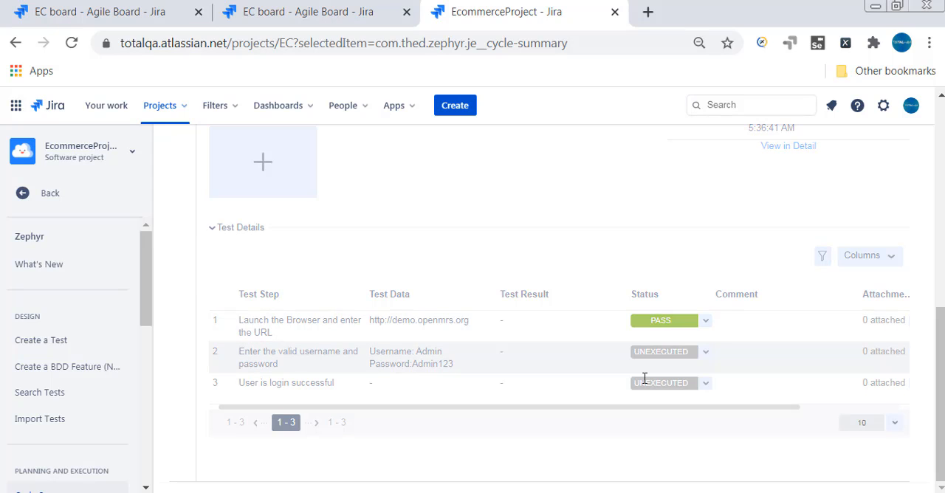
left_click(707, 383)
left_click(647, 415)
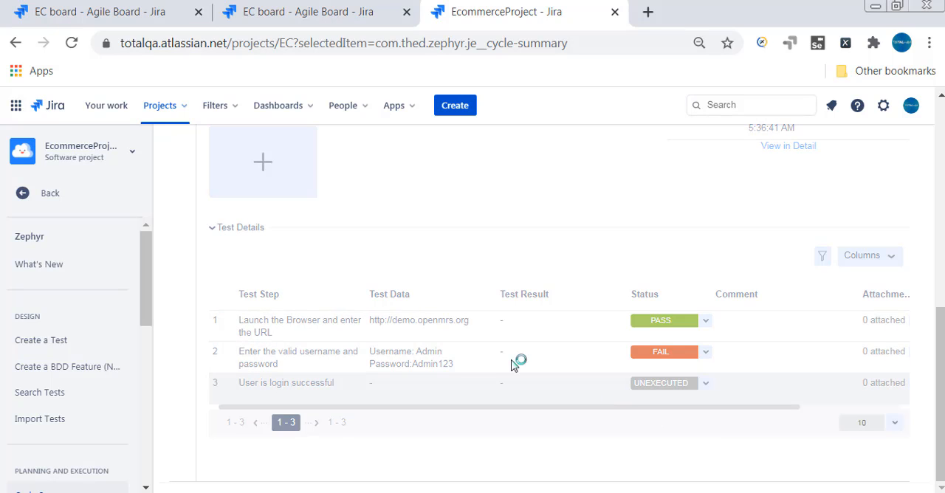
- Review EC-21's overall execution status and linked defect alongside the individual test step results
scroll(475, 363, "up", 5)
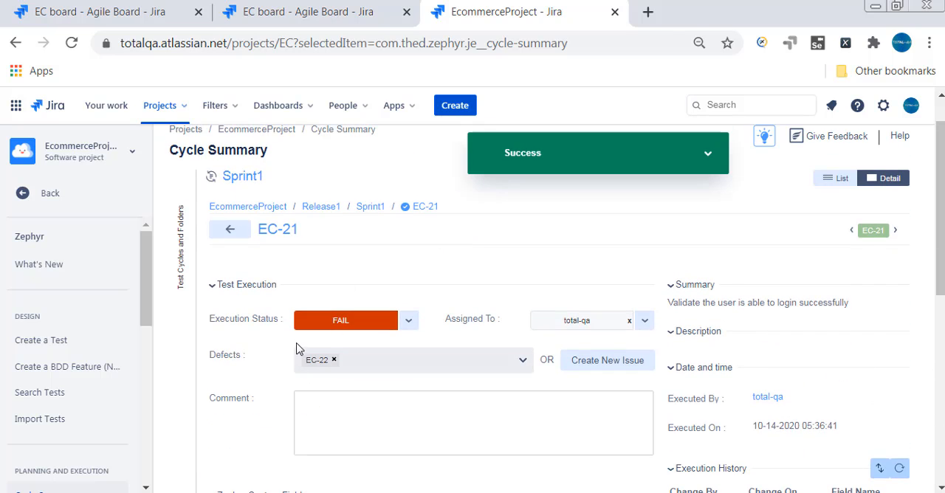
scroll(455, 397, "down", 5)
scroll(456, 401, "down", 2)
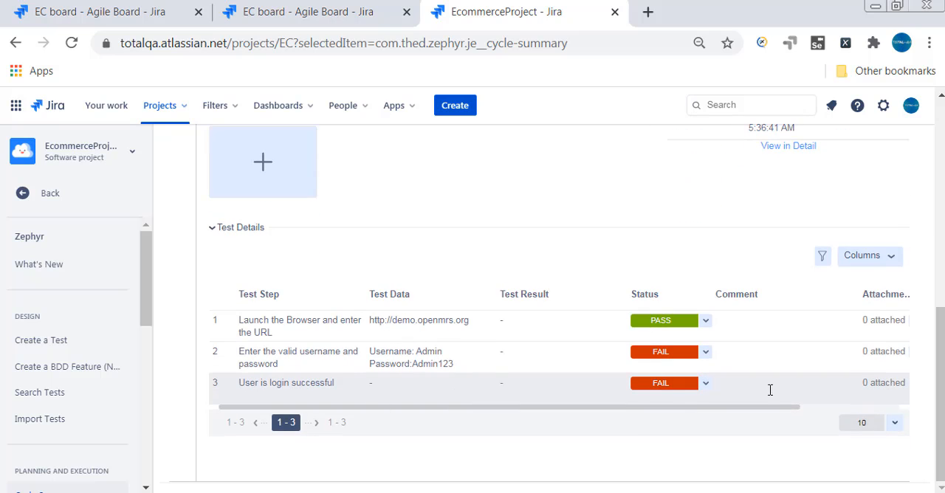
scroll(810, 402, "up", 10)
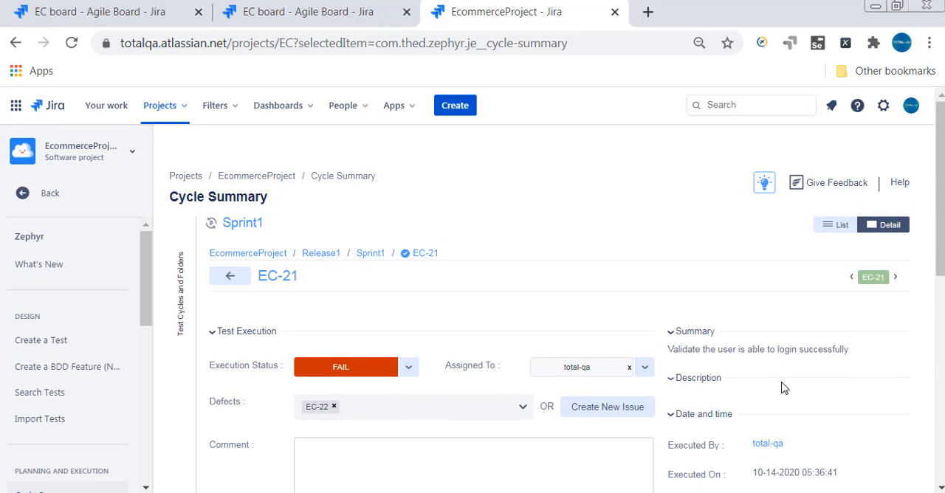
- Return from EC-21's execution details to the list of Sprint1 executions and collapse the project sidebar
left_click(845, 232)
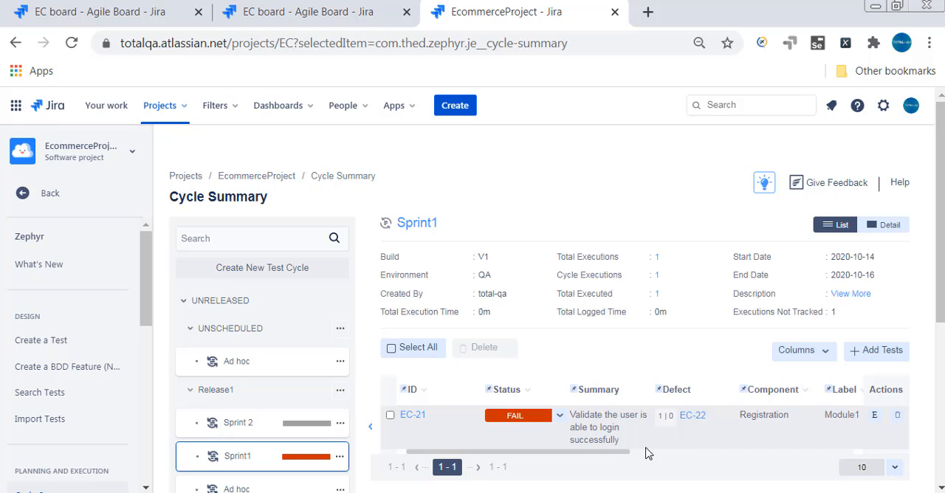
mouse_move(613, 453)
left_mouse_down()
mouse_move(872, 452)
mouse_move(622, 455)
left_mouse_up()
left_click(180, 492)
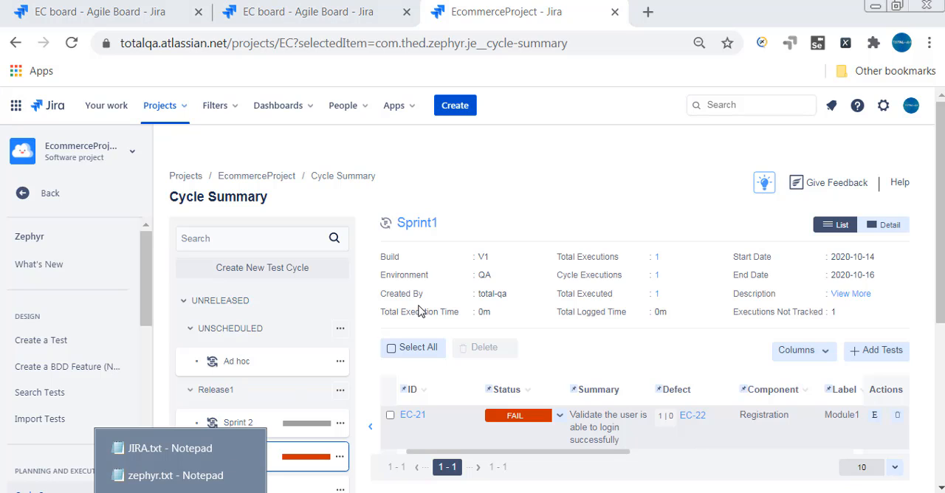
left_click(487, 181)
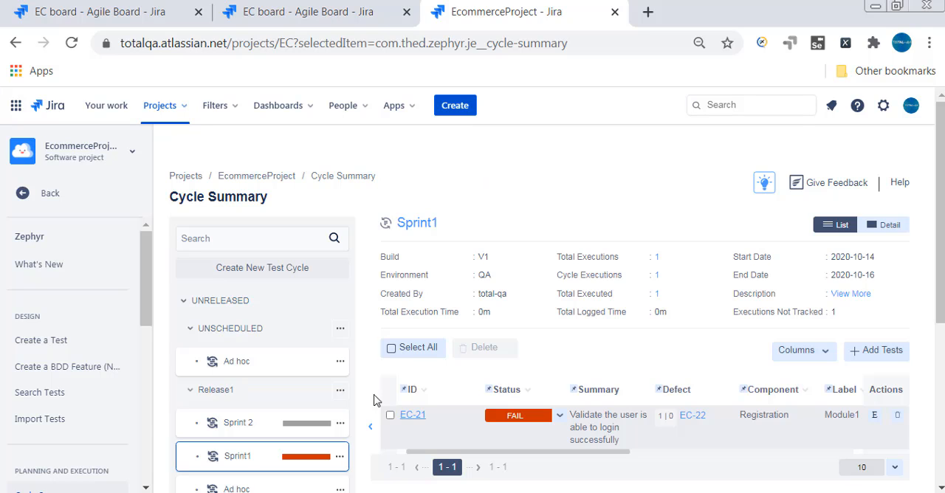
scroll(136, 347, "down", 2)
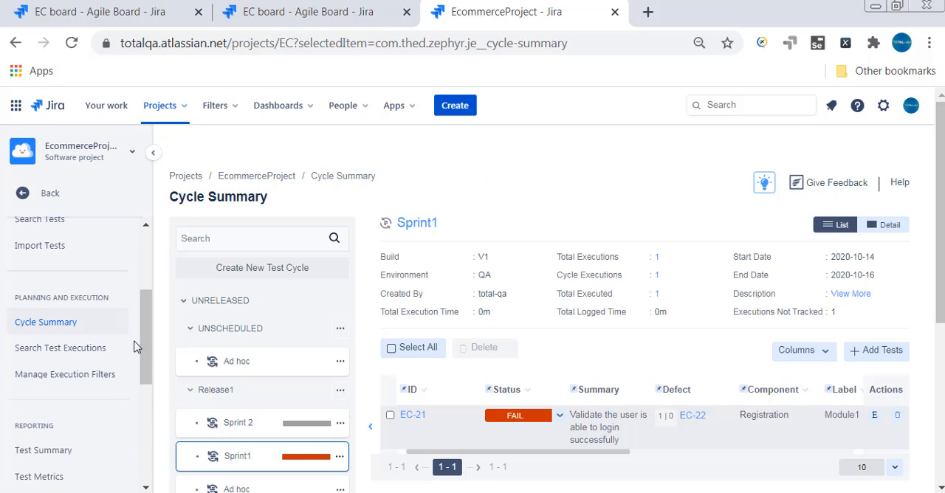
left_click_drag(147, 370, 147, 489)
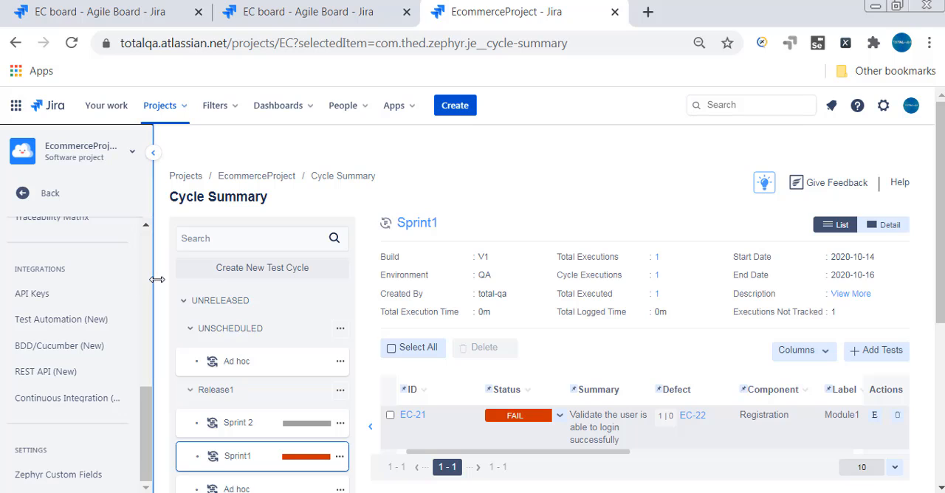
left_click(153, 154)
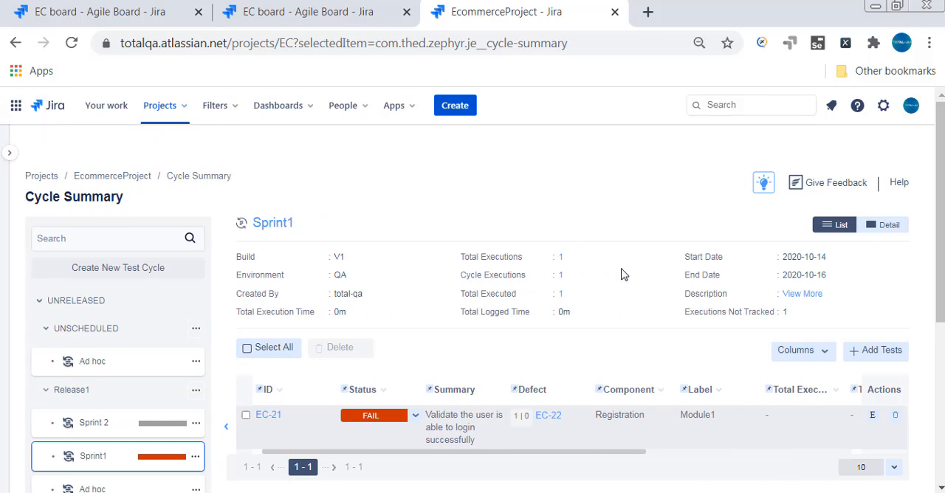
- Examine test EC-21 and its linked defect EC-22 in the Sprint1 executions list
key("ctrl+alt+d")
mouse_move(252, 404)
left_mouse_down()
mouse_move(266, 422)
mouse_move(289, 427)
left_mouse_up()
mouse_move(524, 399)
left_mouse_down()
mouse_move(526, 423)
mouse_move(566, 428)
left_mouse_up()
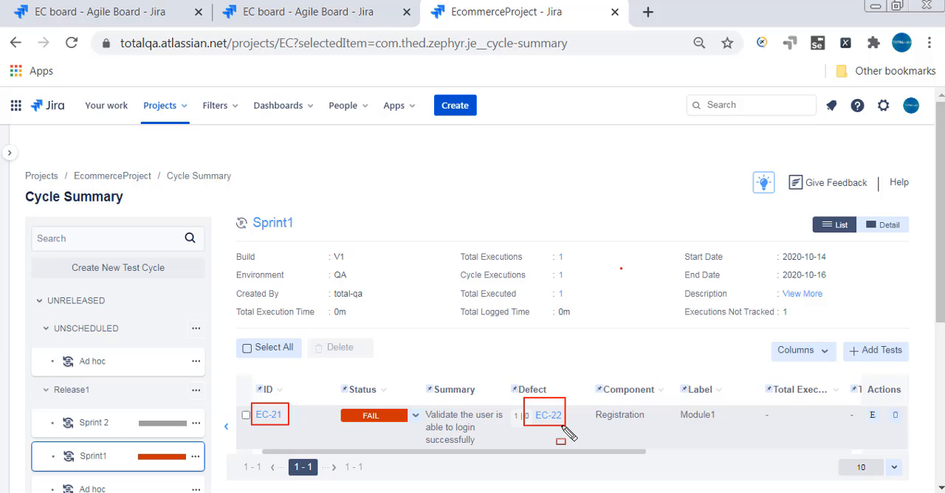
key("Escape")
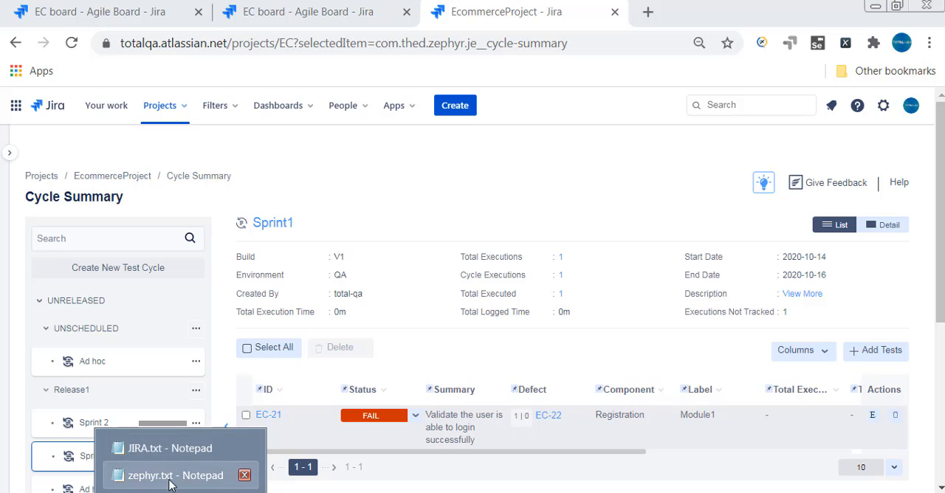
- Switch to zephyr.txt in Notepad and read the Traceability Matrix notes on related items and forward and backward traceability
left_click(158, 475)
left_click(215, 310)
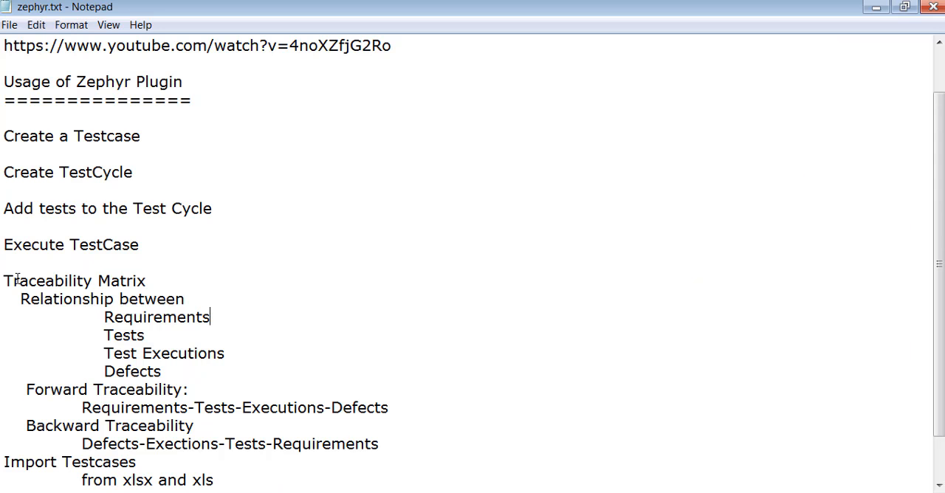
left_click_drag(3, 280, 154, 277)
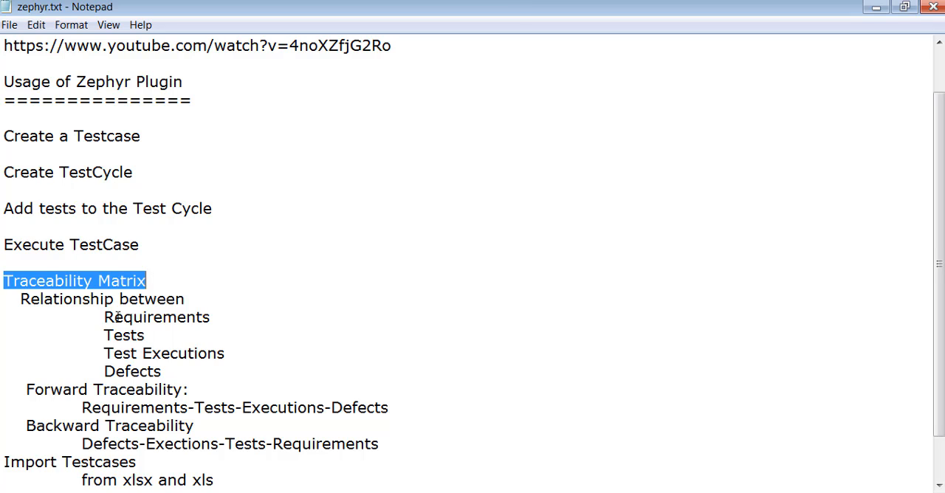
left_click_drag(104, 317, 229, 365)
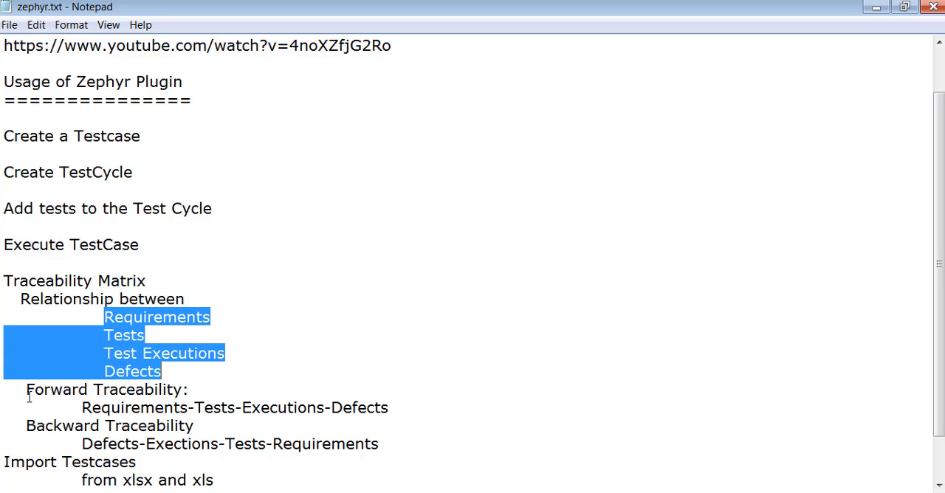
left_click_drag(22, 389, 190, 389)
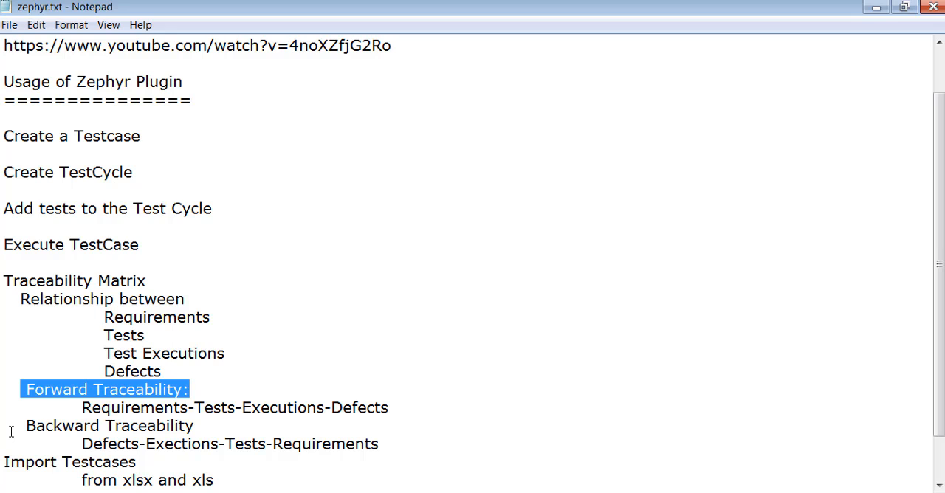
left_click_drag(12, 432, 208, 422)
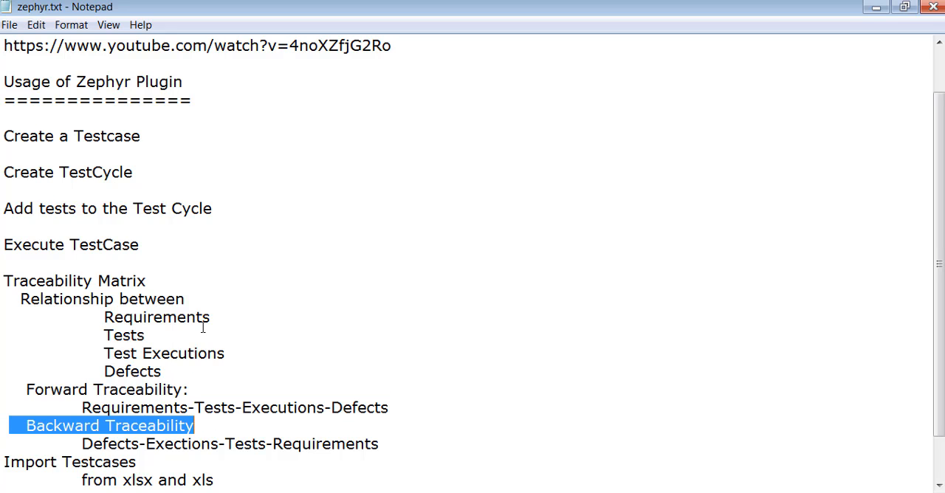
- Switch back to Jira in the browser, open Zephyr's Traceability Matrix report, and close all other browser tabs
key("alt+Tab")
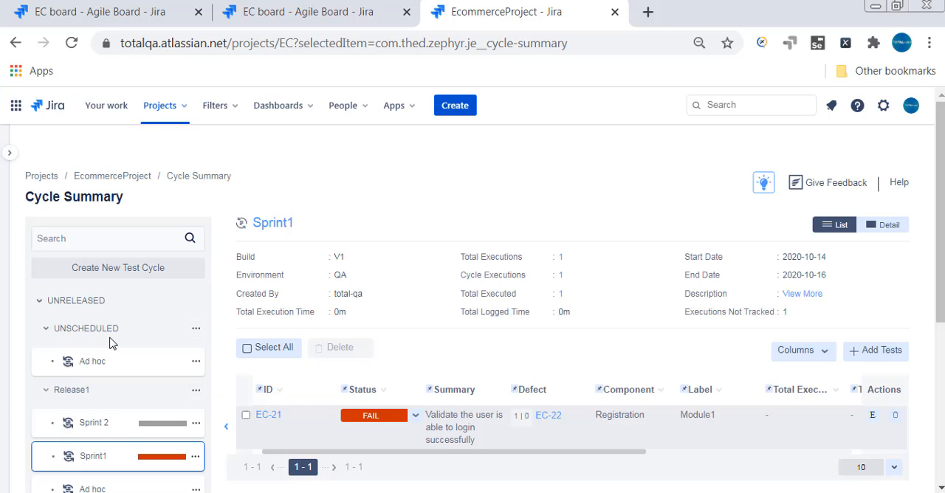
left_click(9, 153)
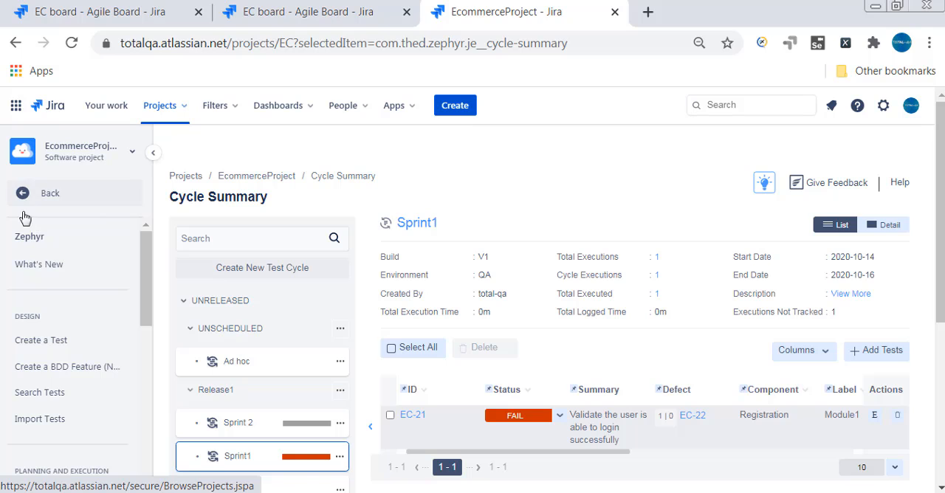
scroll(41, 280, "down", 2)
scroll(41, 281, "down", 4)
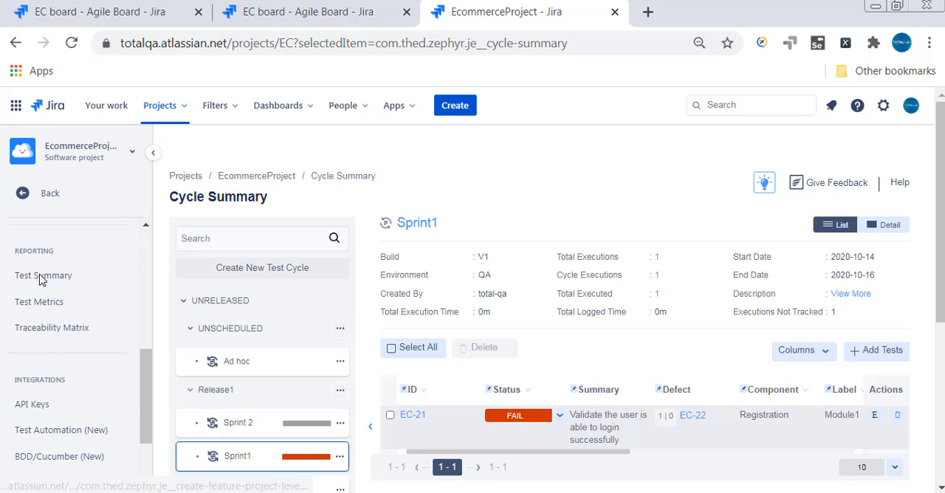
left_click(52, 336)
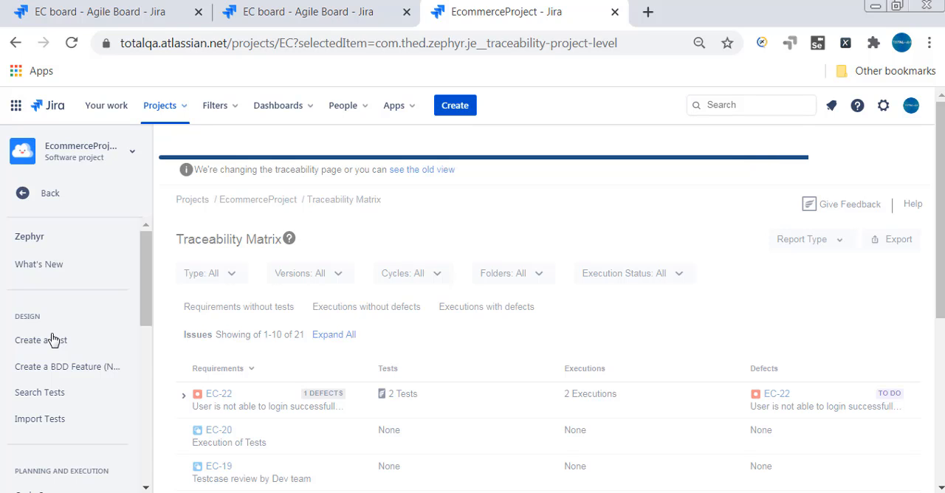
right_click(479, 23)
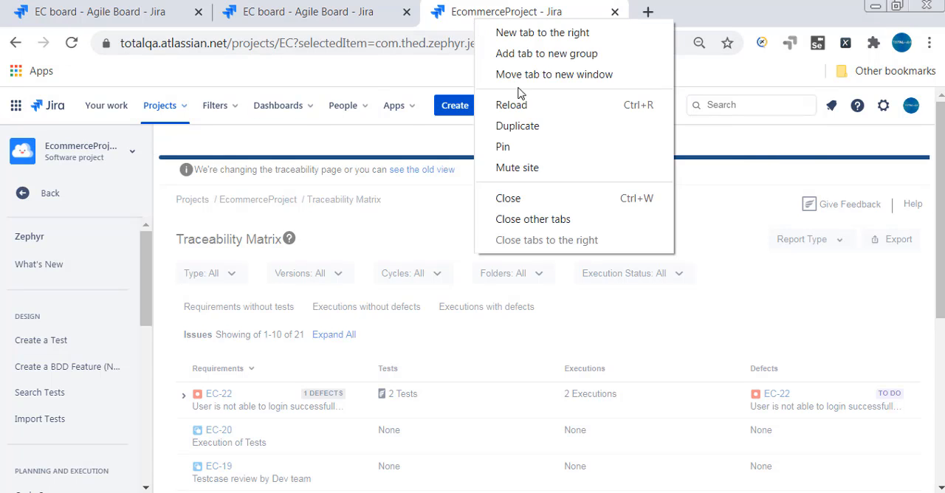
left_click(549, 218)
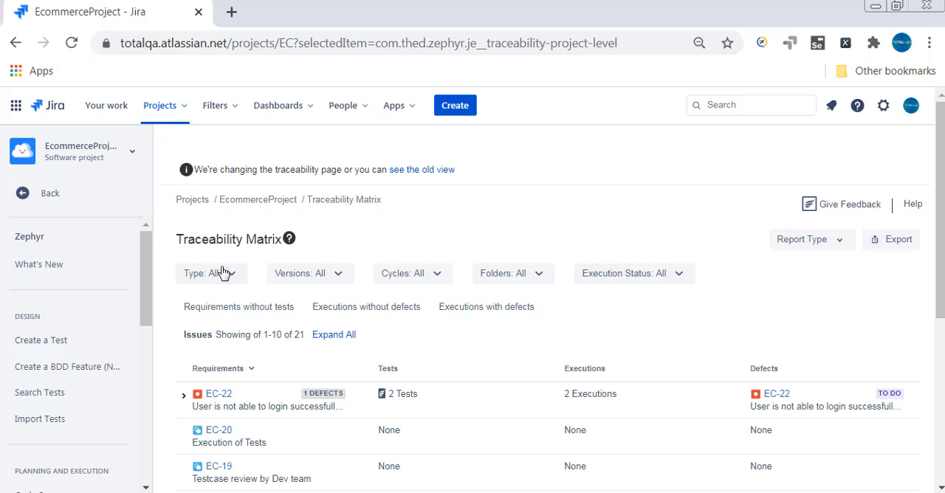
- In the forward traceability report, filter the issues by type Story and sort the requirements in ascending order
left_click(843, 243)
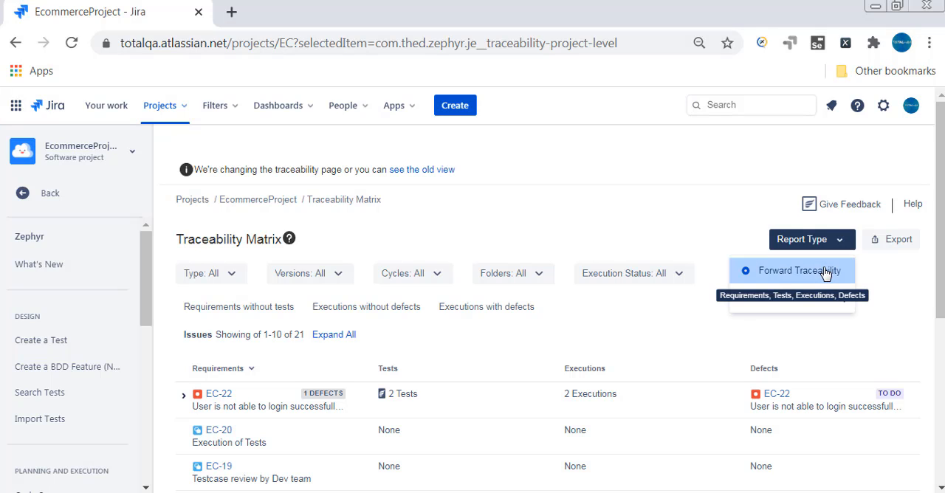
left_click(715, 240)
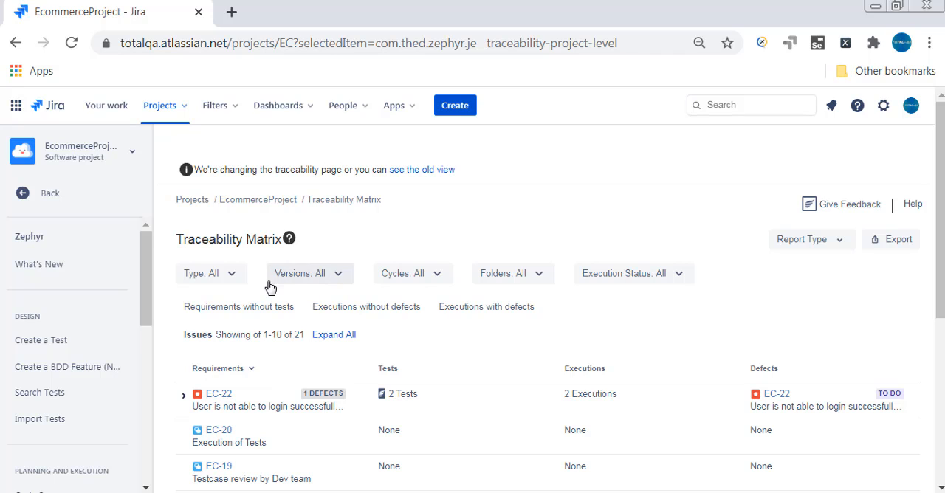
left_click(231, 276)
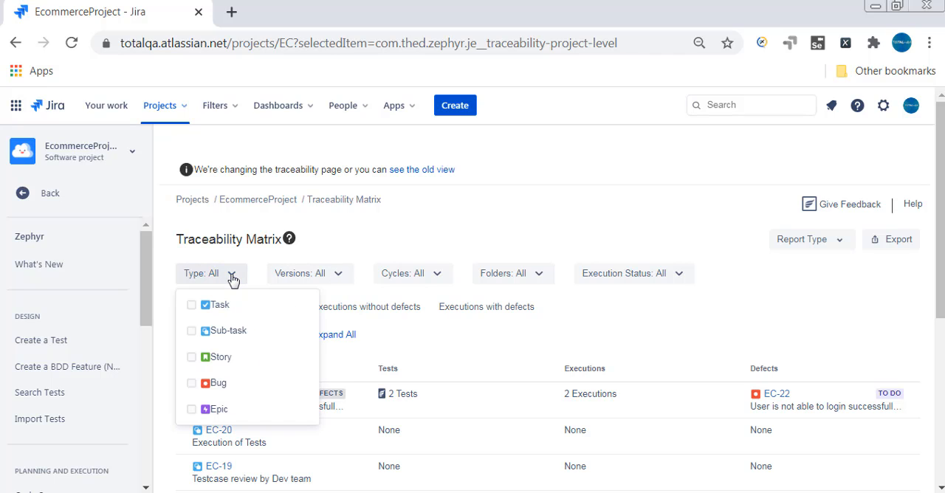
left_click(191, 358)
left_click(683, 326)
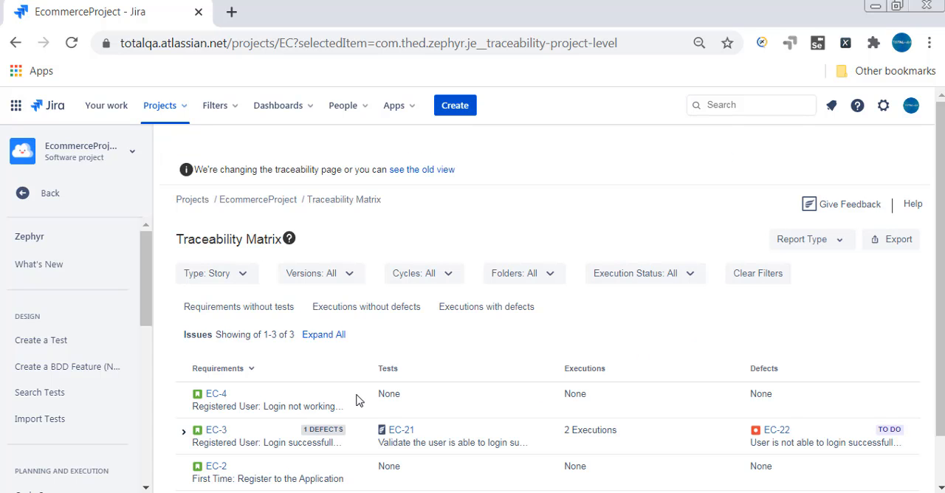
left_click(252, 369)
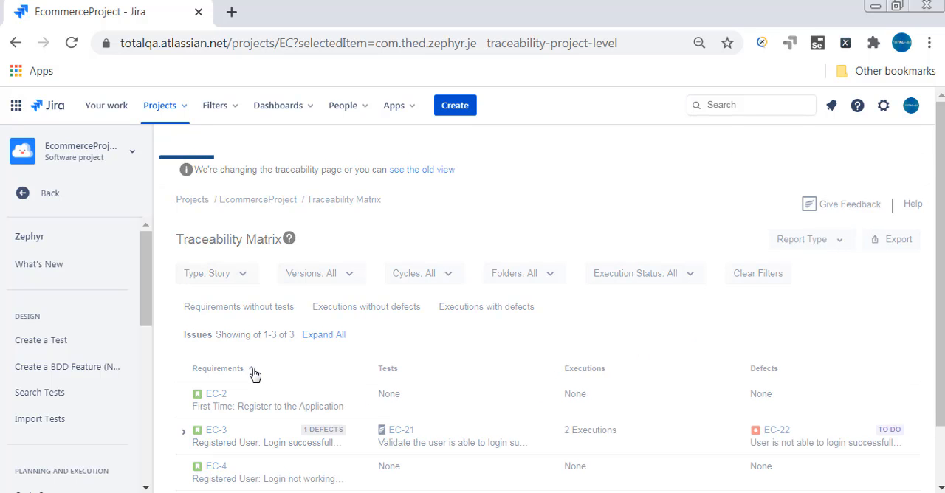
- Examine the forward traceability of story EC-3 across its linked test, executions and defect
scroll(575, 358, "down", 1)
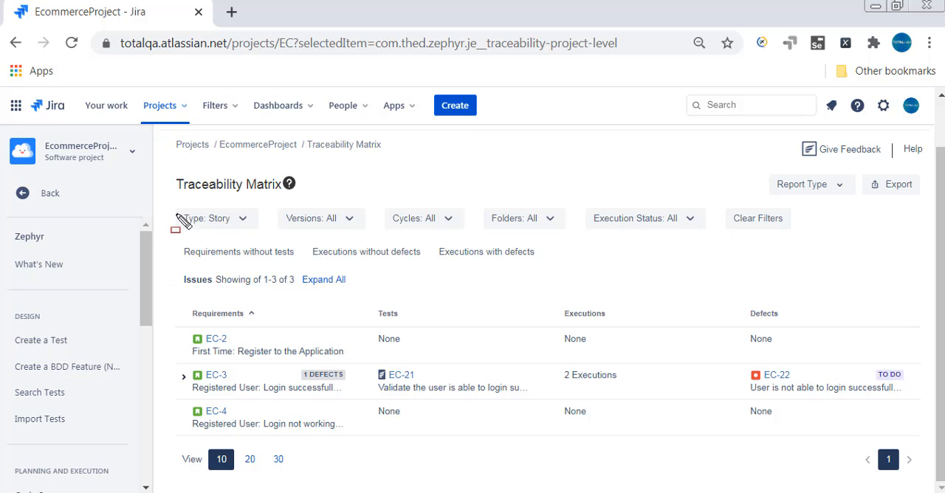
left_click_drag(176, 206, 259, 232)
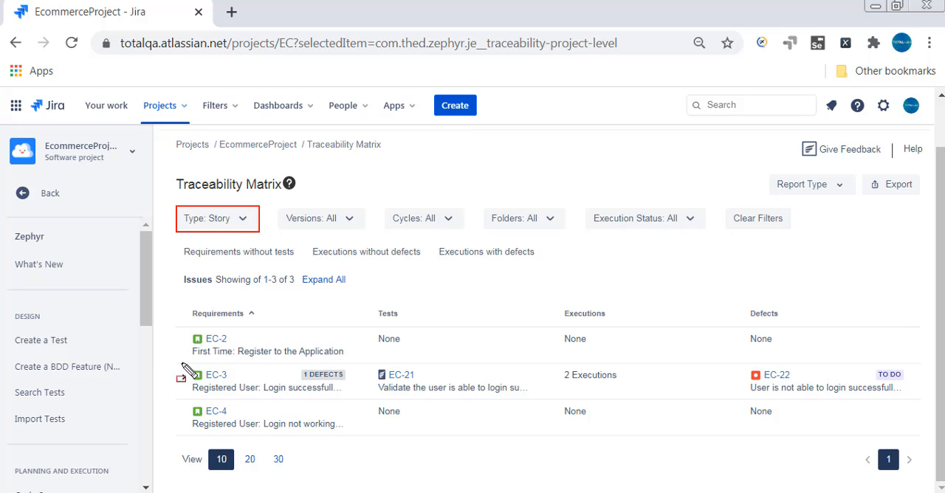
mouse_move(179, 363)
left_mouse_down()
mouse_move(238, 399)
mouse_move(367, 399)
left_mouse_up()
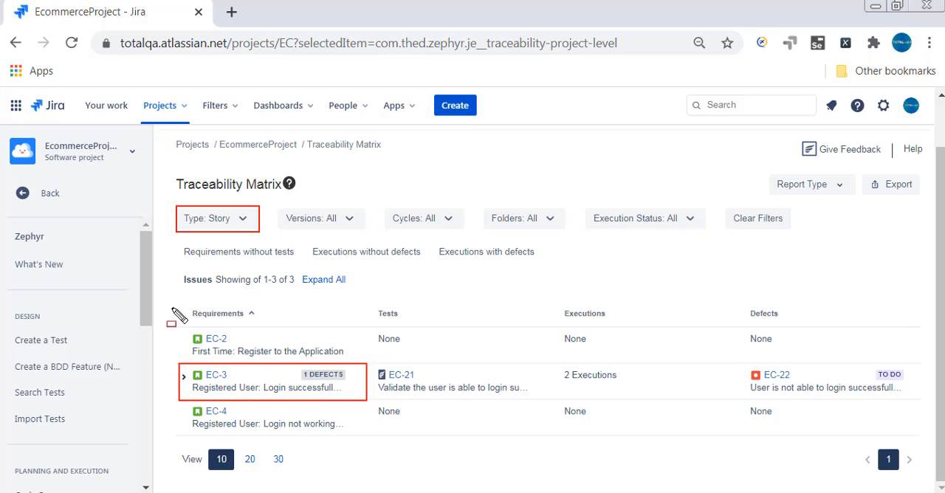
mouse_move(185, 305)
left_mouse_down()
mouse_move(187, 322)
mouse_move(268, 325)
left_mouse_up()
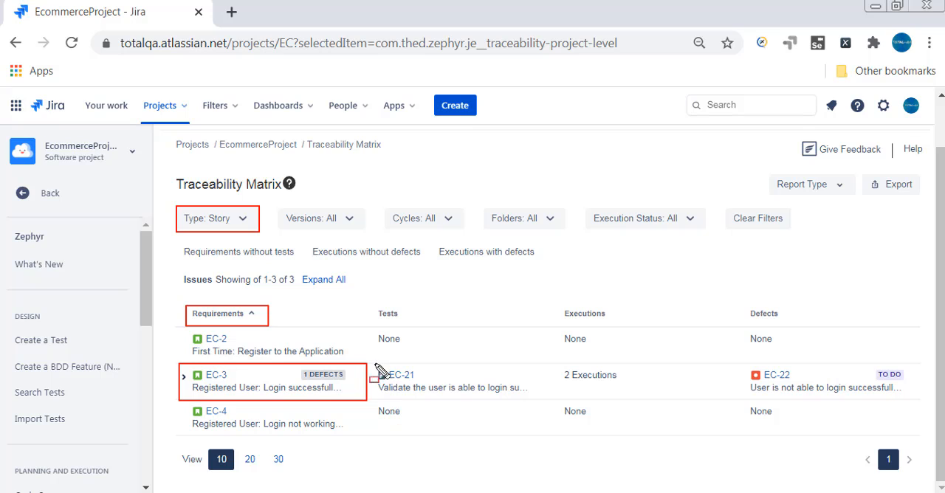
mouse_move(374, 363)
left_mouse_down()
mouse_move(441, 396)
mouse_move(527, 399)
left_mouse_up()
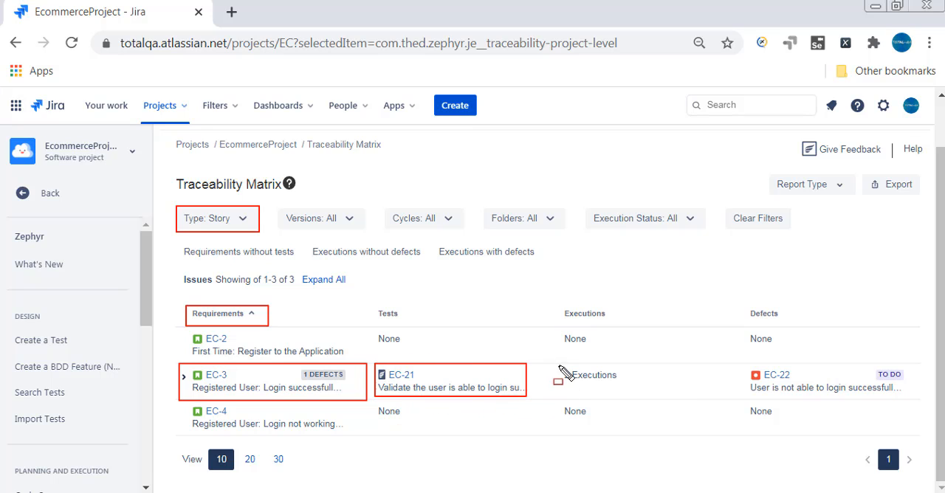
left_click_drag(559, 364, 640, 392)
mouse_move(728, 362)
left_mouse_down()
mouse_move(760, 387)
mouse_move(912, 397)
left_mouse_up()
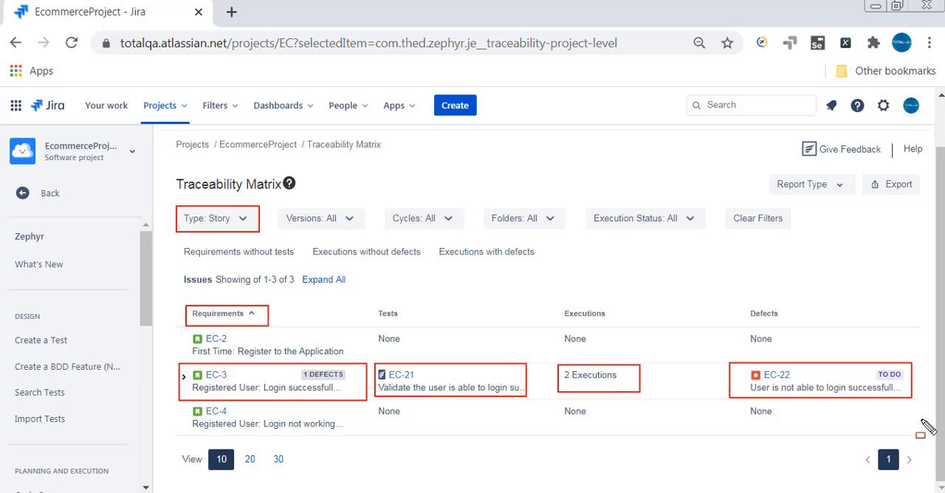
key("Escape")
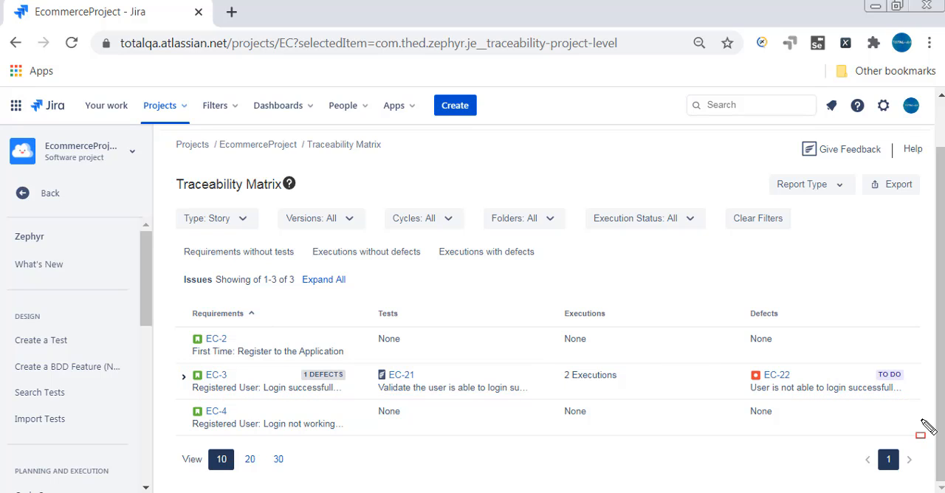
- Change the traceability report type to Backward Traceability and filter the issues by type Bug
left_click(818, 187)
left_click(803, 248)
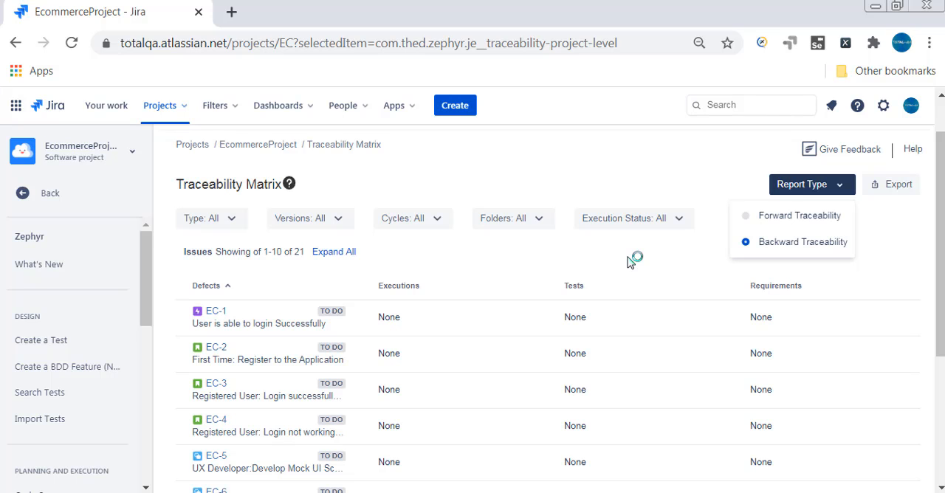
left_click(232, 221)
left_click(192, 328)
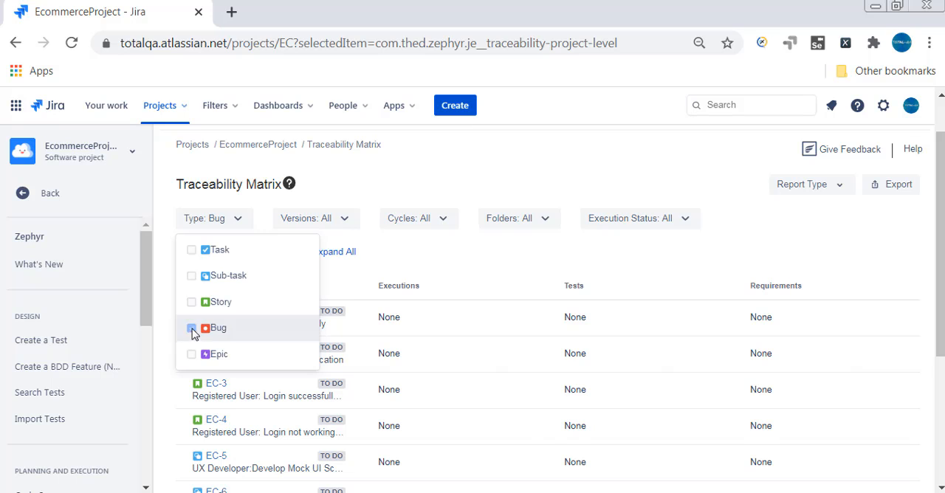
left_click(483, 262)
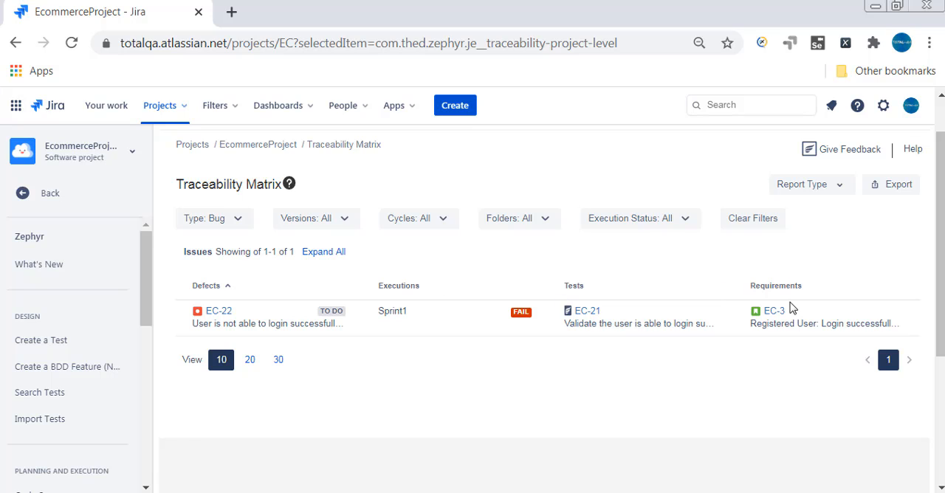
- Examine the backward traceability report's Bug type filter and its Defects, Executions, Tests and Requirements columns, marking each with a temporary red box
key("ctrl+shift+d")
mouse_move(173, 200)
left_mouse_down()
mouse_move(222, 229)
mouse_move(254, 228)
left_mouse_up()
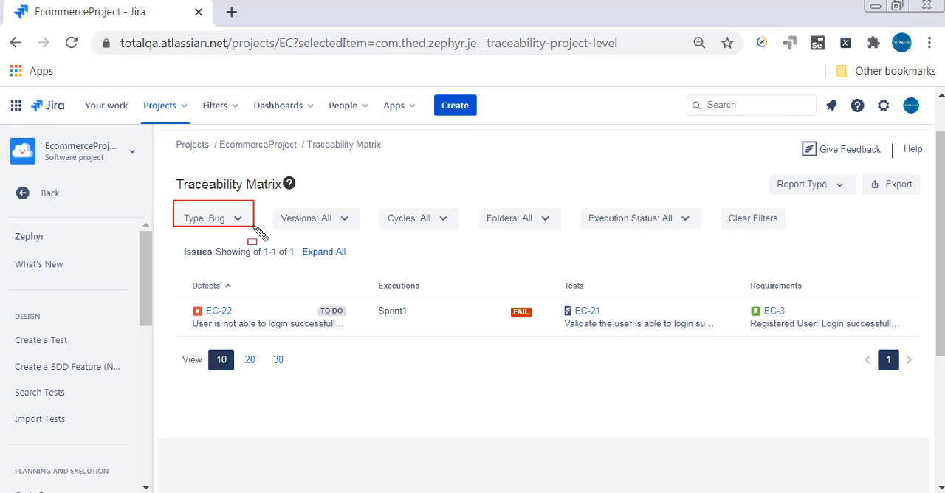
left_click_drag(179, 278, 248, 292)
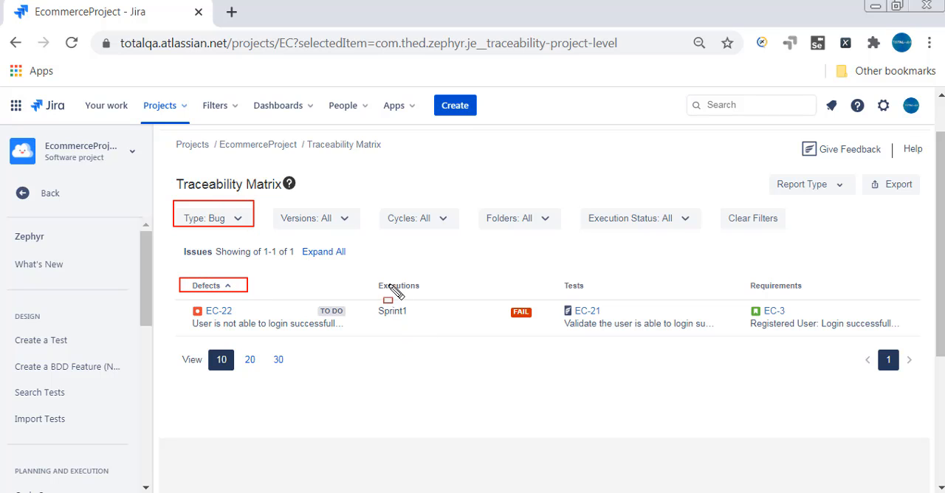
mouse_move(367, 271)
left_mouse_down()
mouse_move(435, 310)
mouse_move(437, 298)
left_mouse_up()
left_click_drag(552, 271, 605, 298)
mouse_move(738, 271)
left_mouse_down()
mouse_move(787, 295)
mouse_move(819, 296)
left_mouse_up()
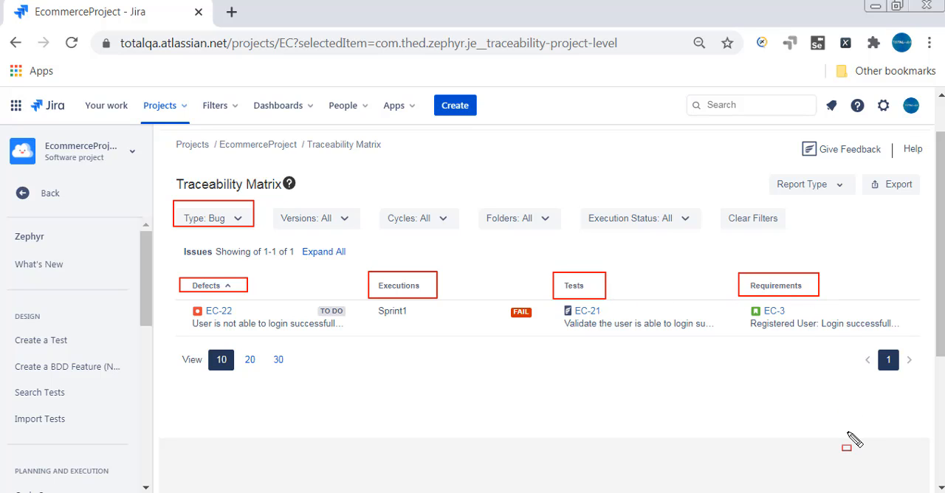
key("Escape")
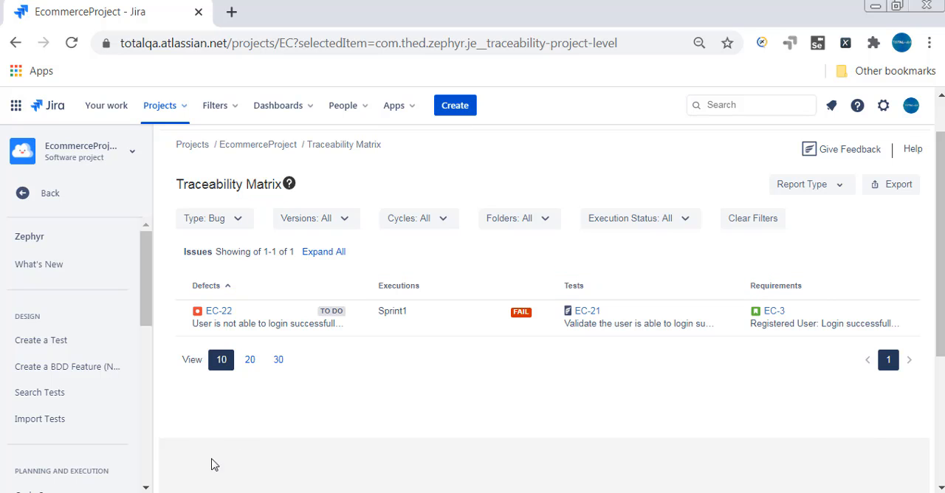
- Switch to zephyr.txt in Notepad and review the notes on forward and backward traceability and importing testcases from xlsx and xls
left_click(162, 479)
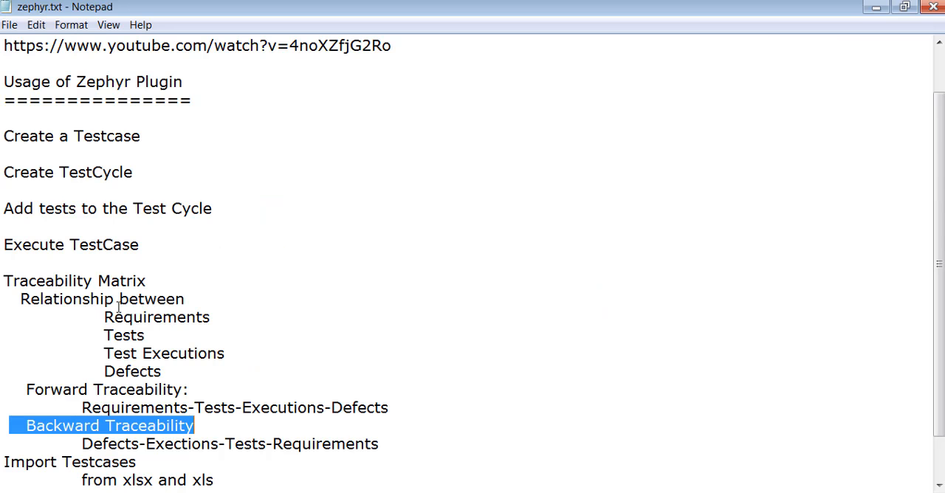
left_click_drag(82, 355, 390, 352)
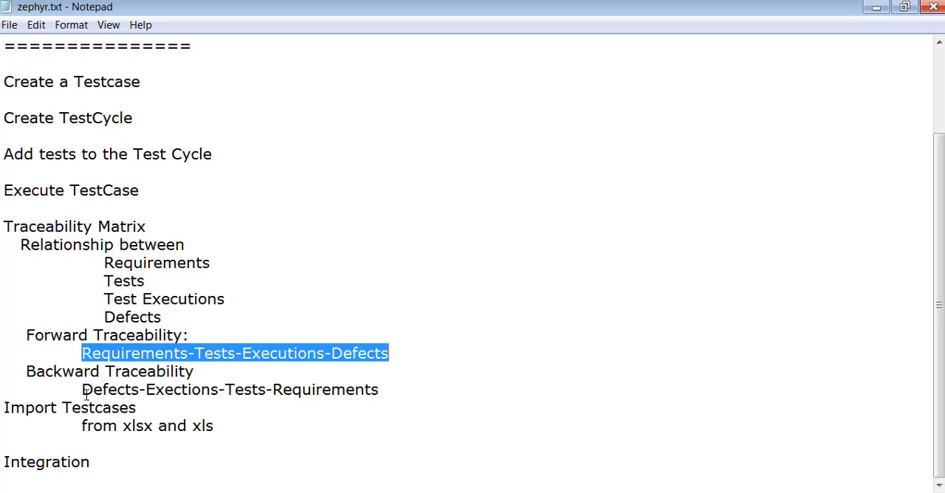
left_click_drag(82, 390, 389, 378)
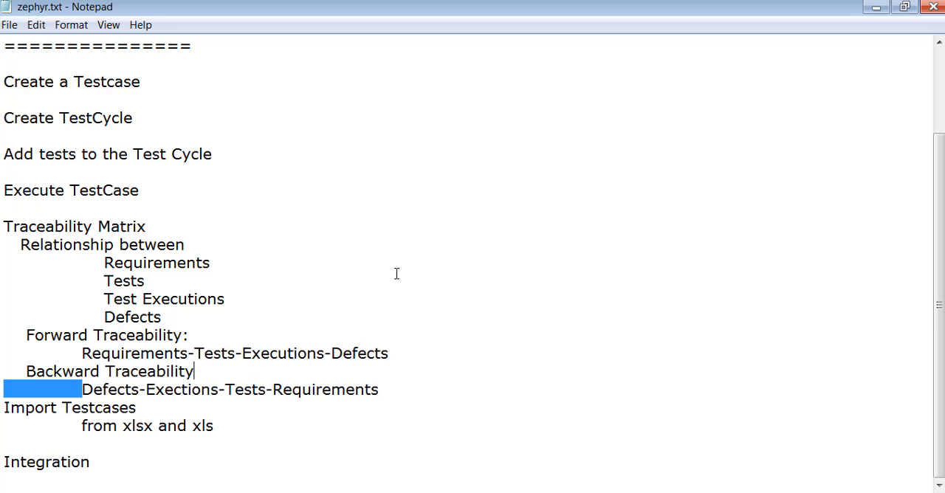
left_click(406, 229)
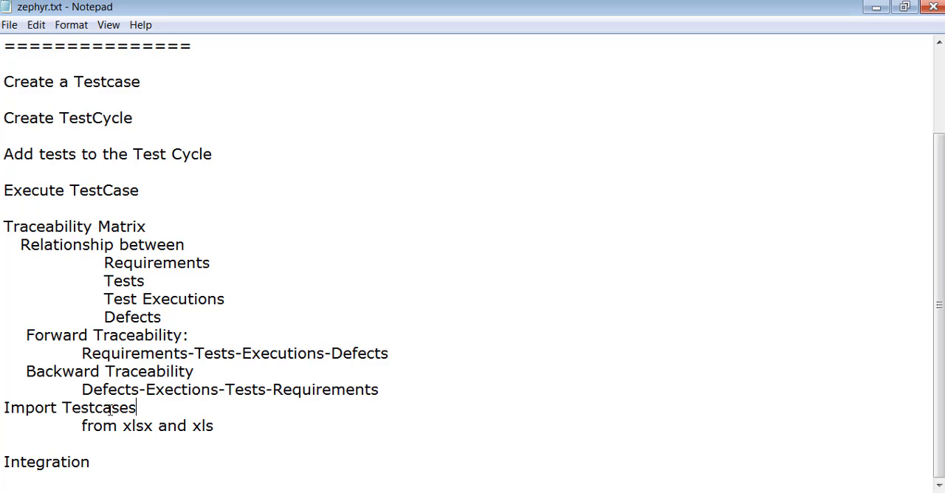
left_click_drag(137, 409, 10, 408)
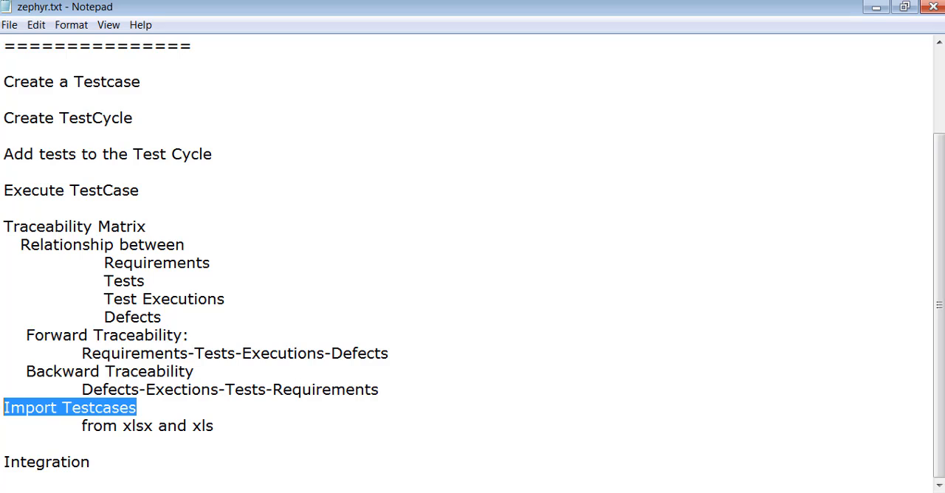
left_click_drag(80, 426, 220, 428)
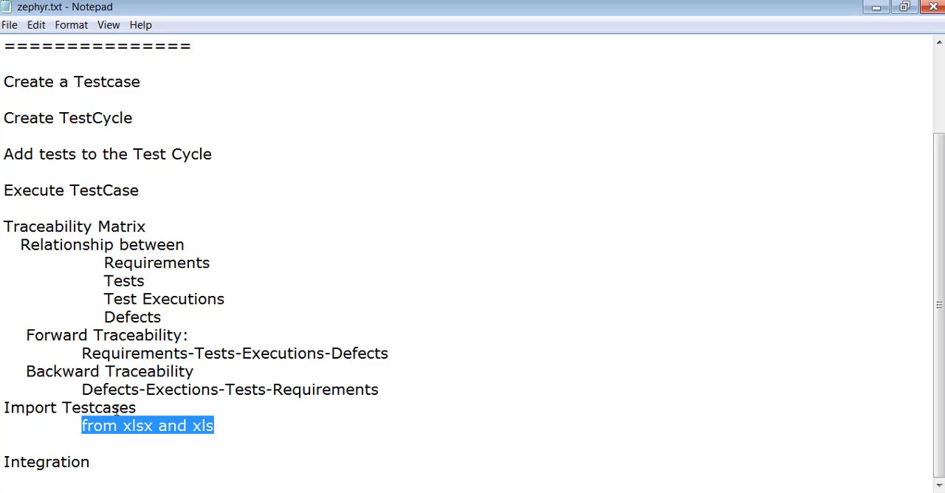
left_click_drag(164, 409, 4, 409)
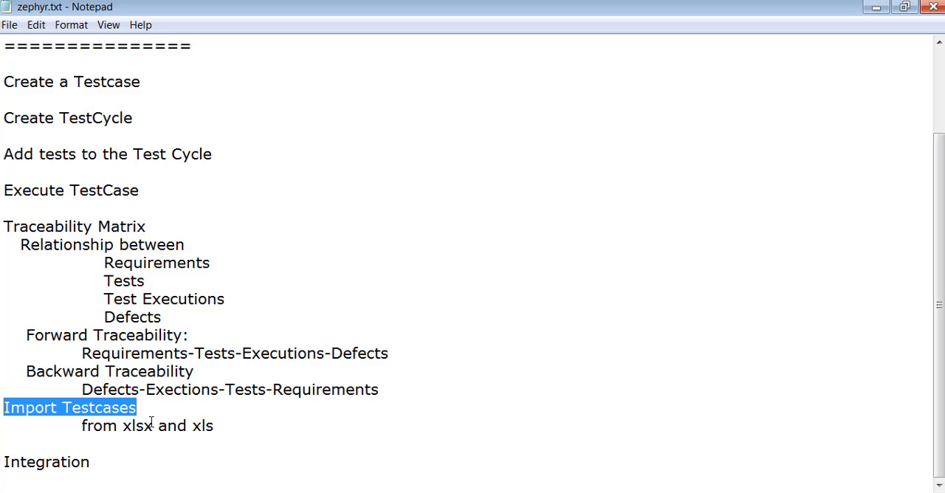
- Switch back to Jira, open Zephyr's Import Tests page, and review the Excel source file setup and the sample XLS and XLSX template information
key("alt+Tab")
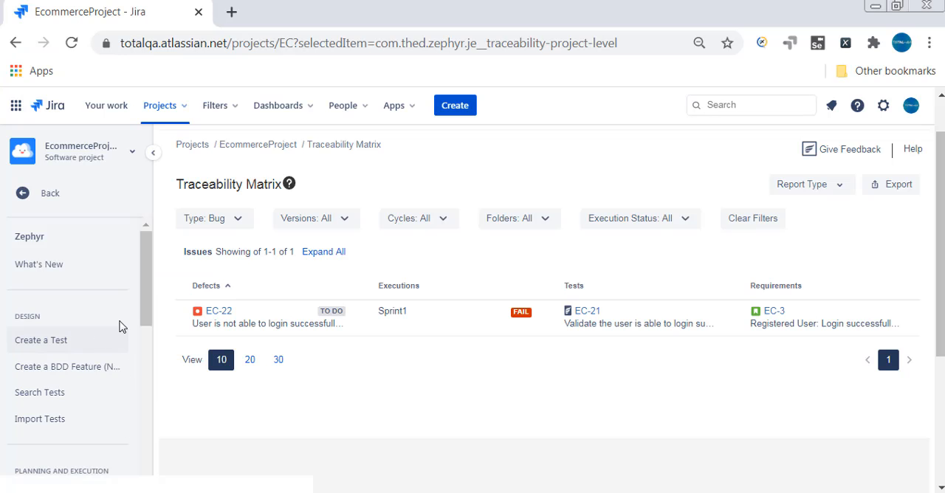
left_click_drag(147, 304, 182, 303)
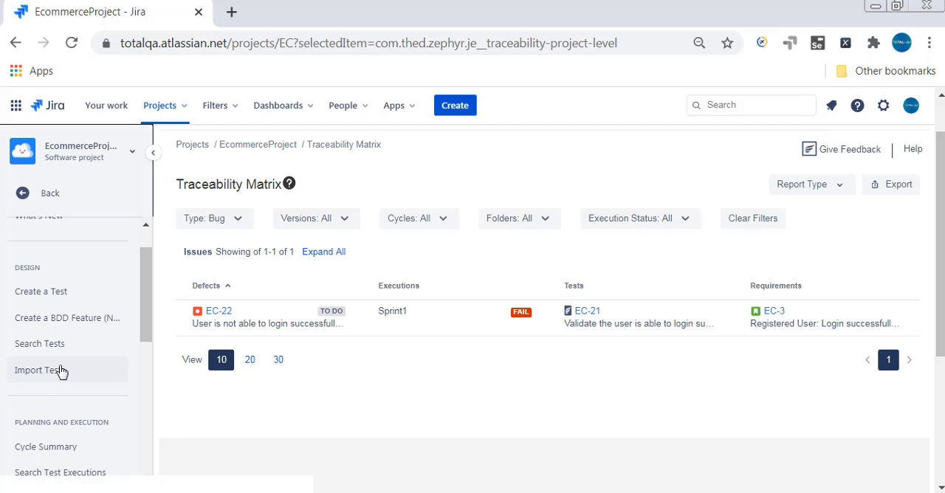
left_click(74, 373)
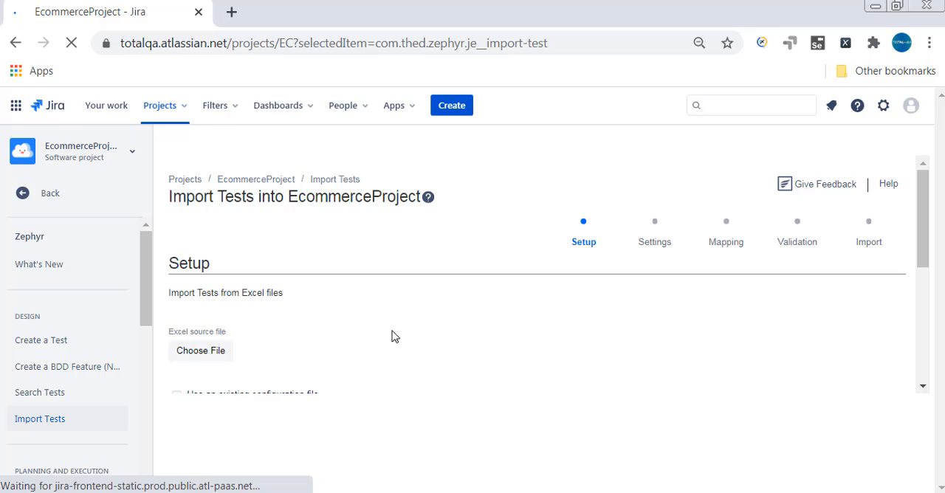
left_click_drag(226, 331, 171, 331)
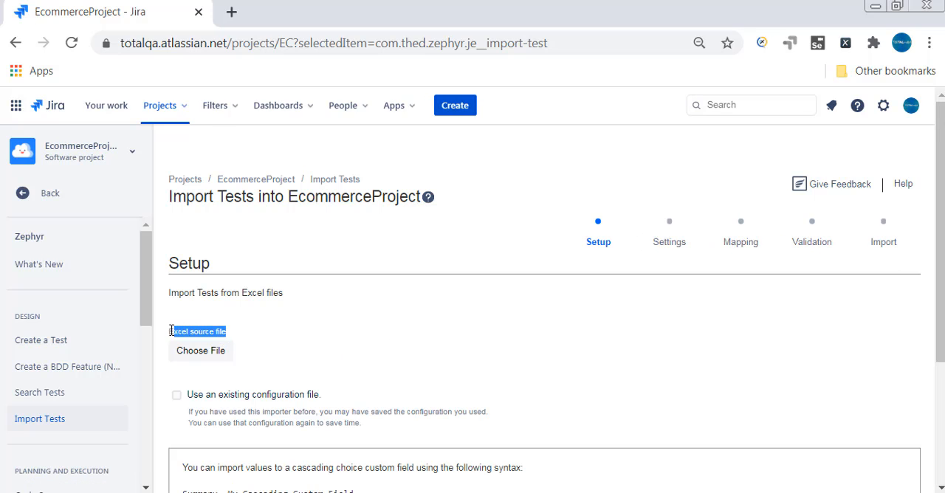
scroll(394, 261, "down", 3)
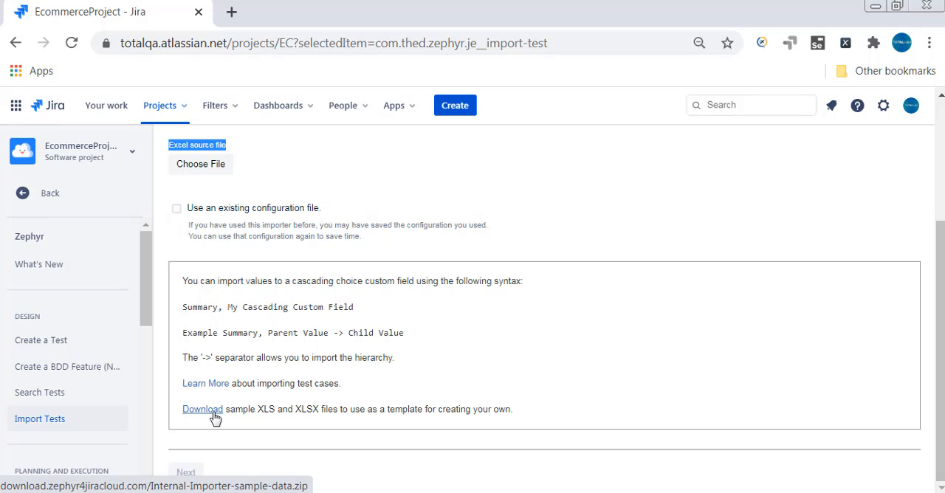
left_click_drag(256, 410, 541, 415)
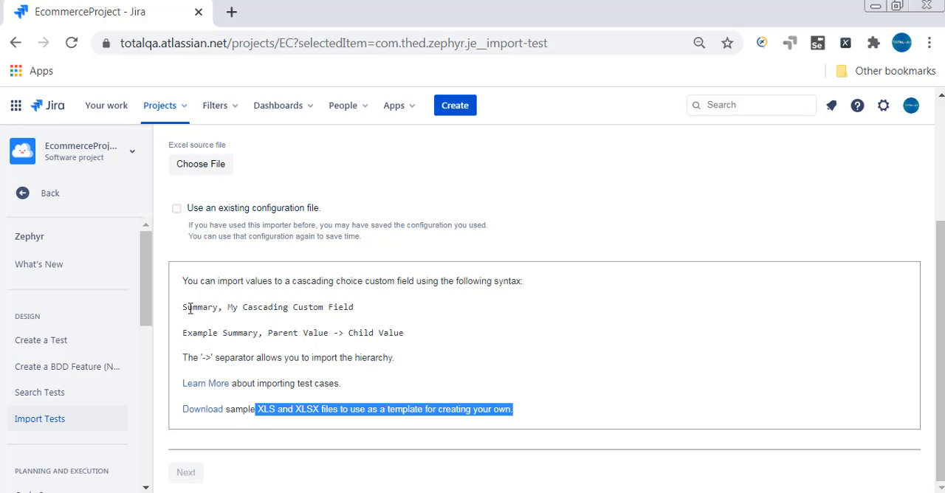
- Open Zephyr's Cycle Summary page, followed by Search Test Executions, and look over the project's listed executions
left_click_drag(144, 325, 146, 401)
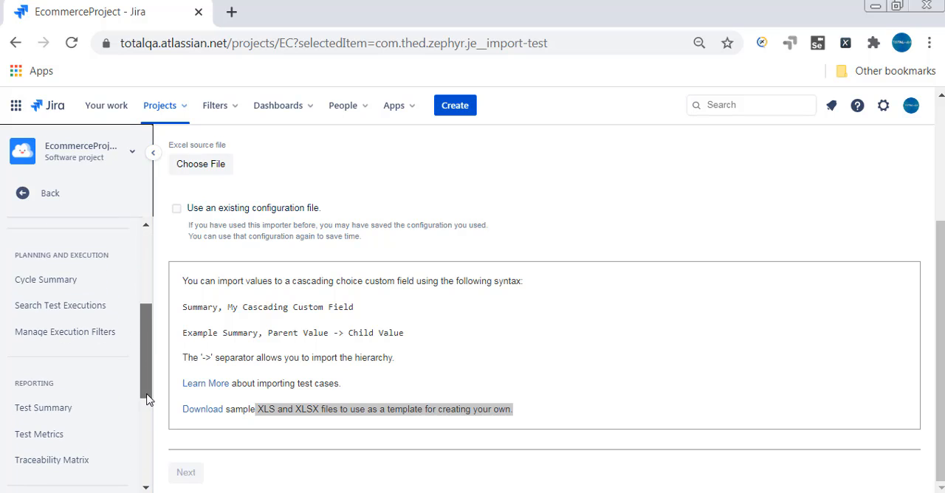
left_click(78, 287)
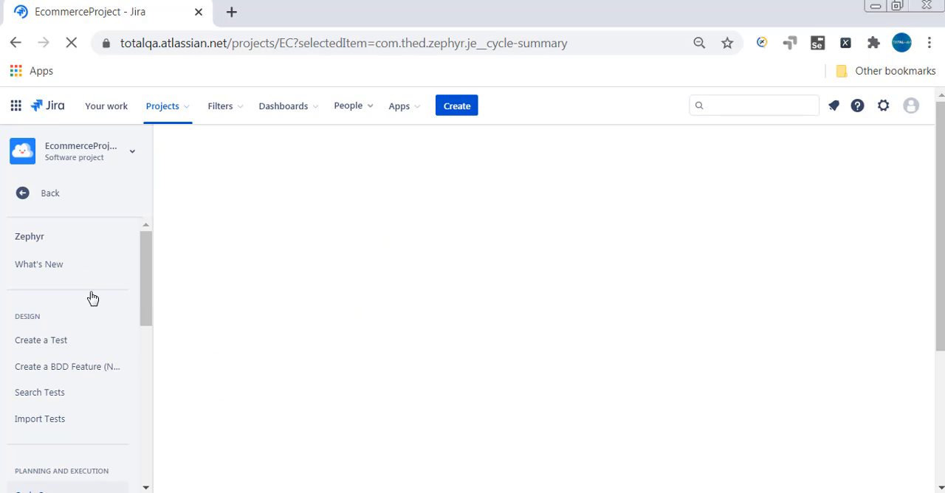
scroll(150, 279, "down", 3)
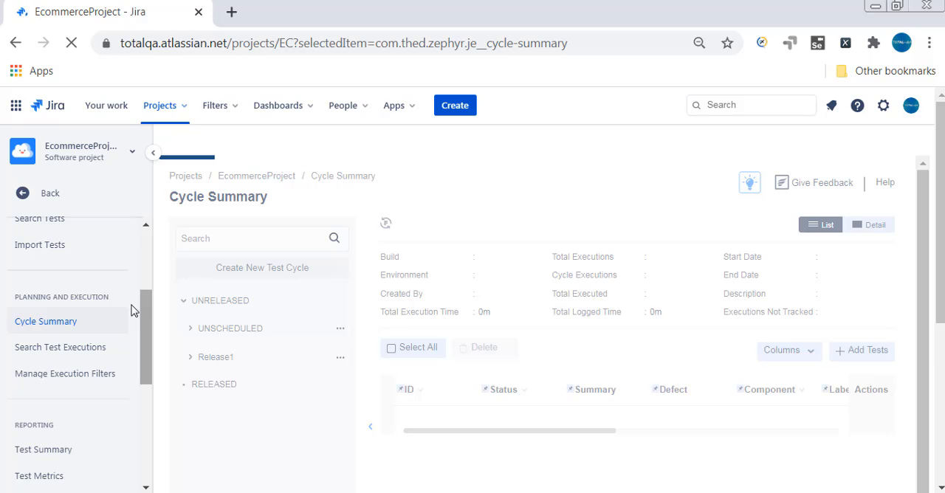
left_click(99, 350)
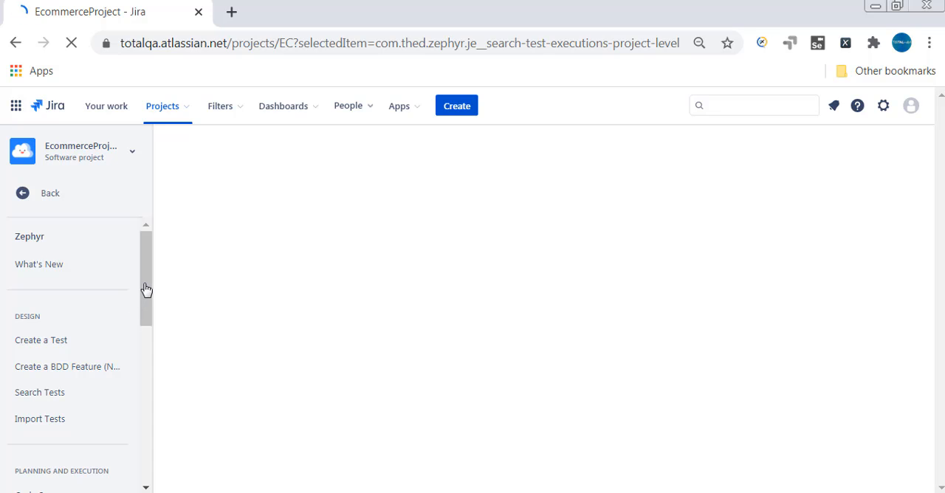
left_click_drag(145, 297, 150, 445)
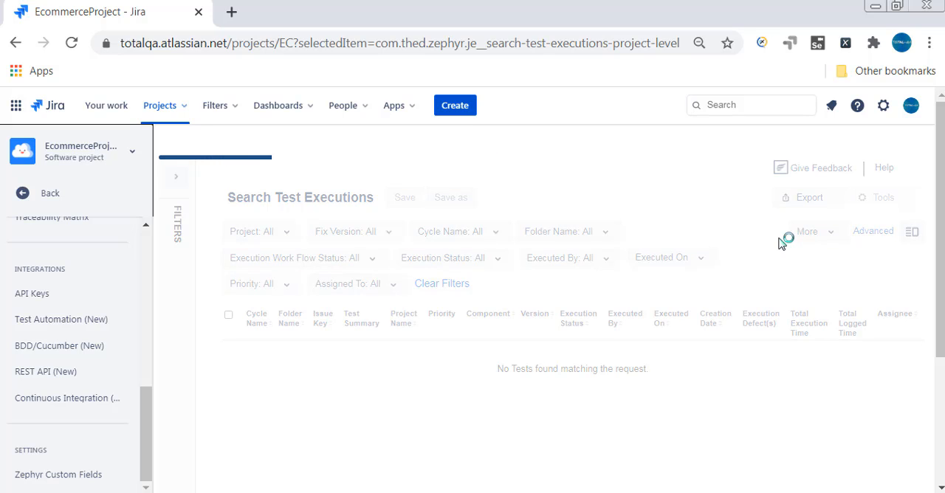
scroll(550, 399, "down", 2)
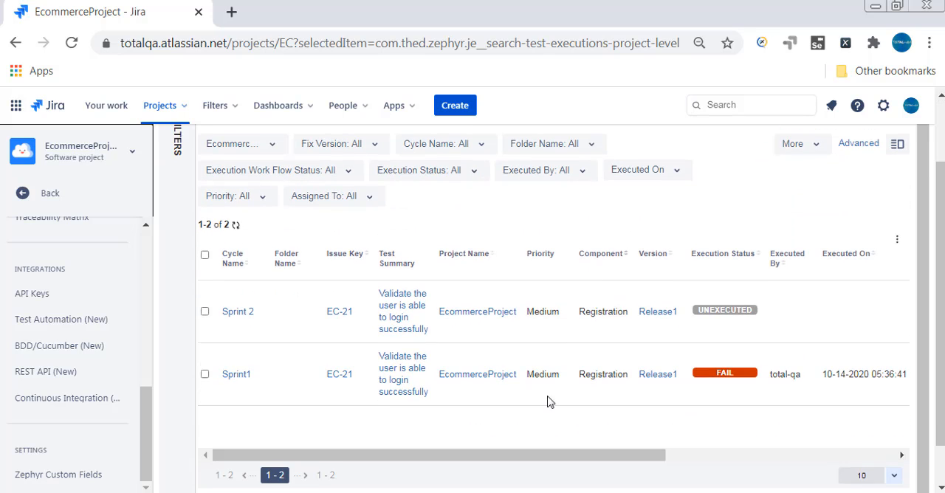
scroll(355, 313, "up", 2)
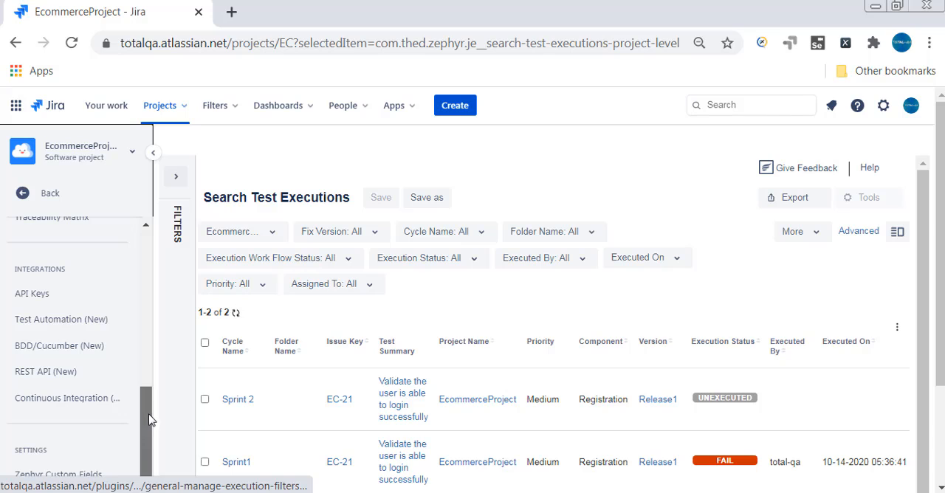
- Open Zephyr's Test Metrics report and review the Daily Test Execution Progress chart and the note on customized dashboard metrics
left_click_drag(148, 420, 148, 369)
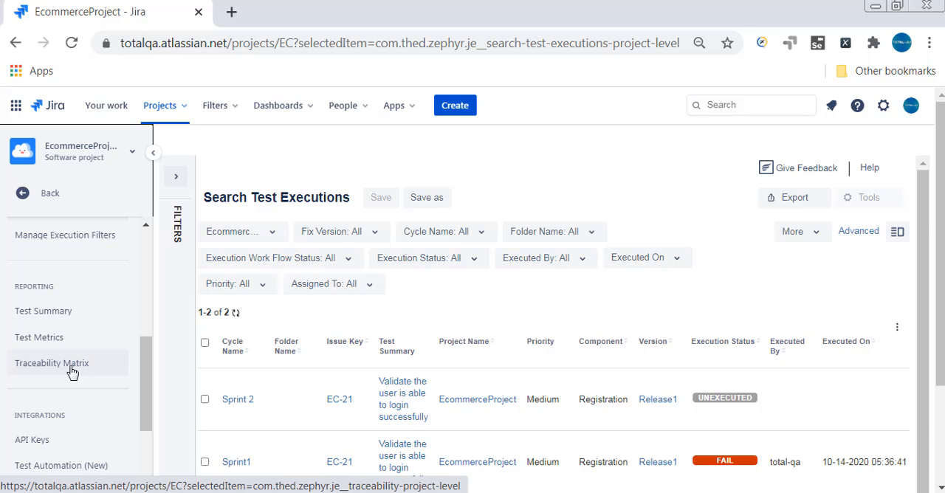
left_click(68, 340)
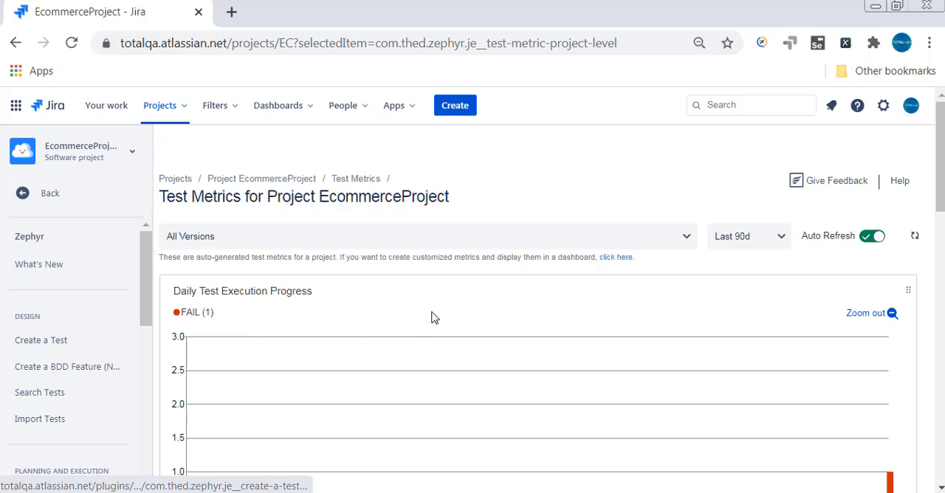
scroll(424, 314, "down", 1)
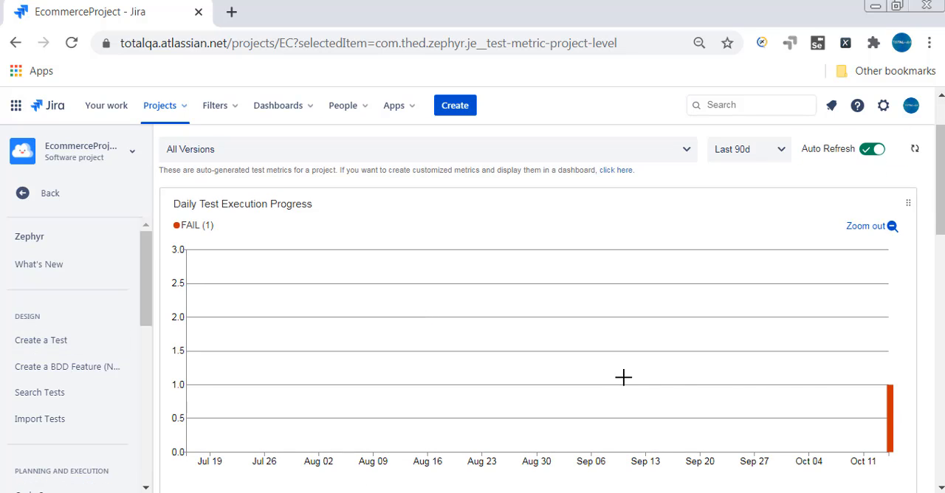
scroll(616, 380, "up", 1)
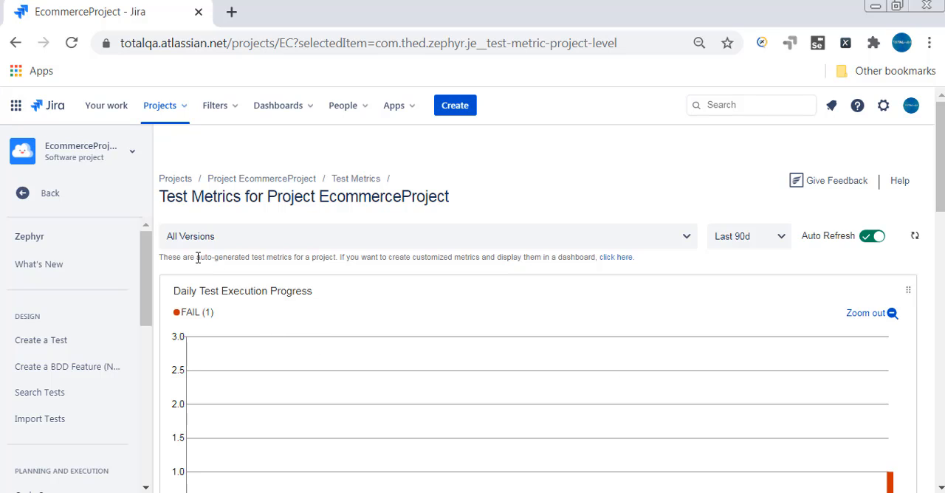
left_click_drag(197, 257, 603, 259)
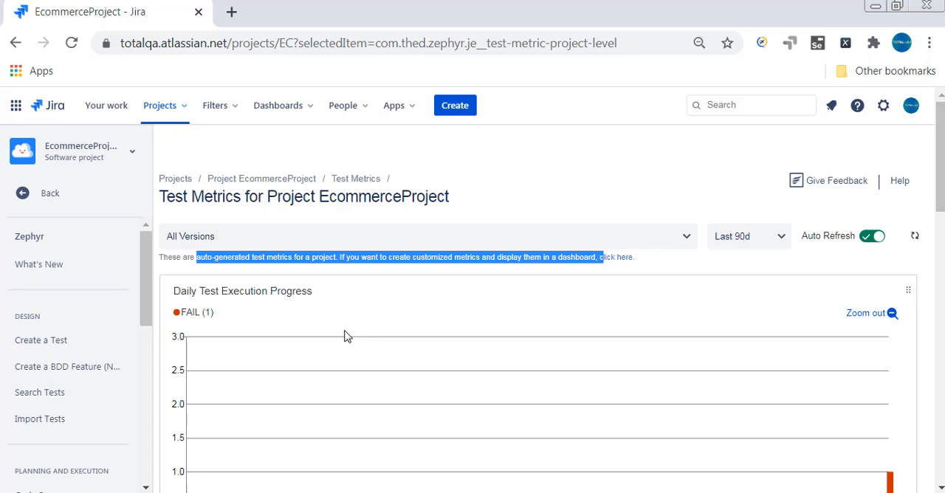
- Switch to zephyr.txt in Notepad and highlight the Integration topic in the notes
left_click_drag(146, 292, 148, 362)
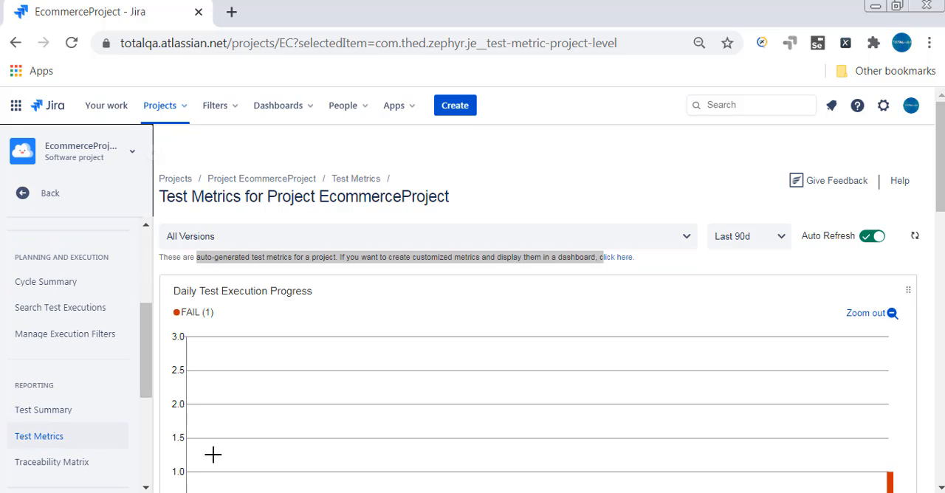
left_click(181, 492)
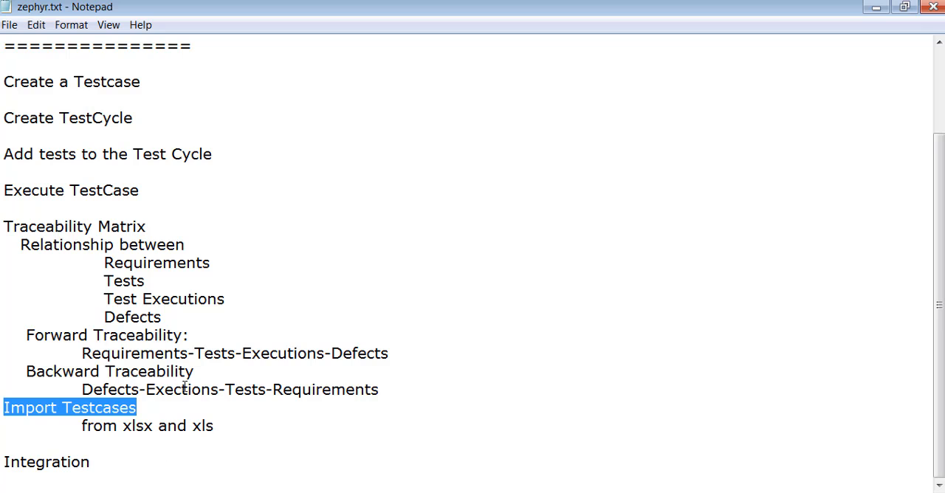
left_click_drag(125, 464, 3, 464)
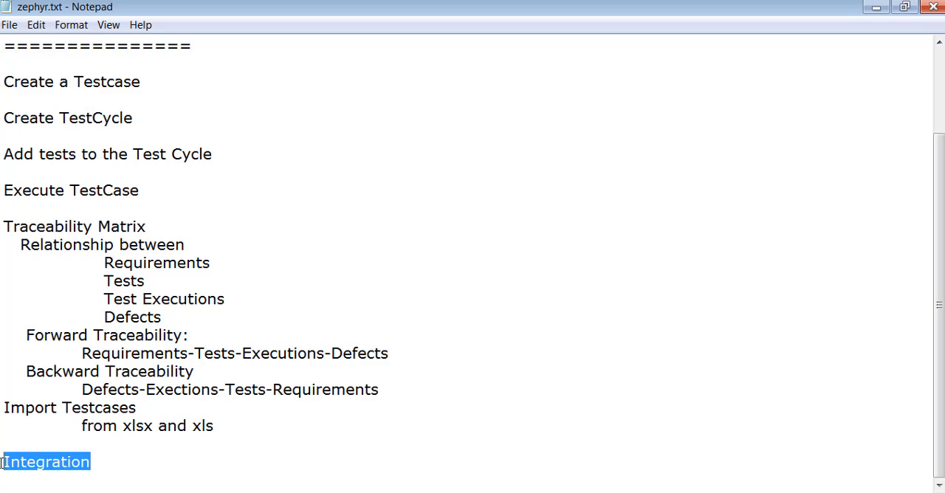
- Minimize Notepad to return to Jira, widen the Zephyr project navigation, and open the API Keys integration dialog
left_click(880, 9)
left_click_drag(144, 319, 148, 402)
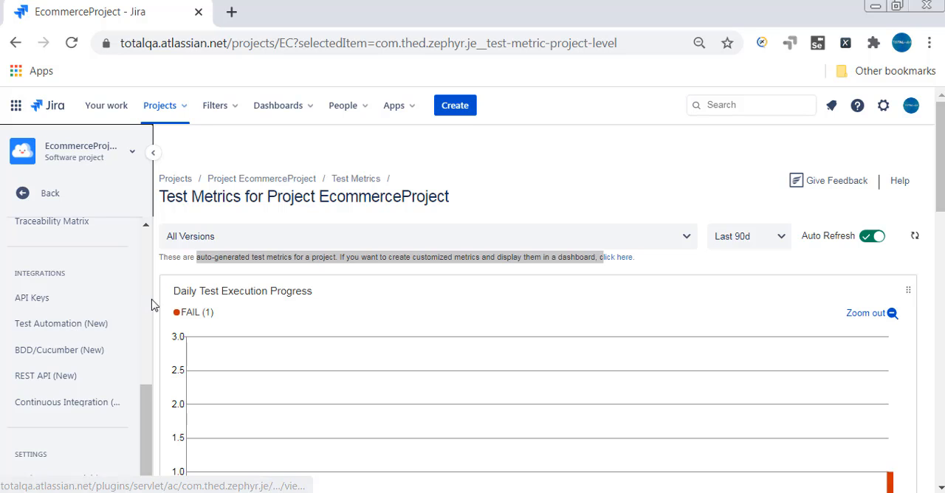
left_click_drag(154, 295, 340, 298)
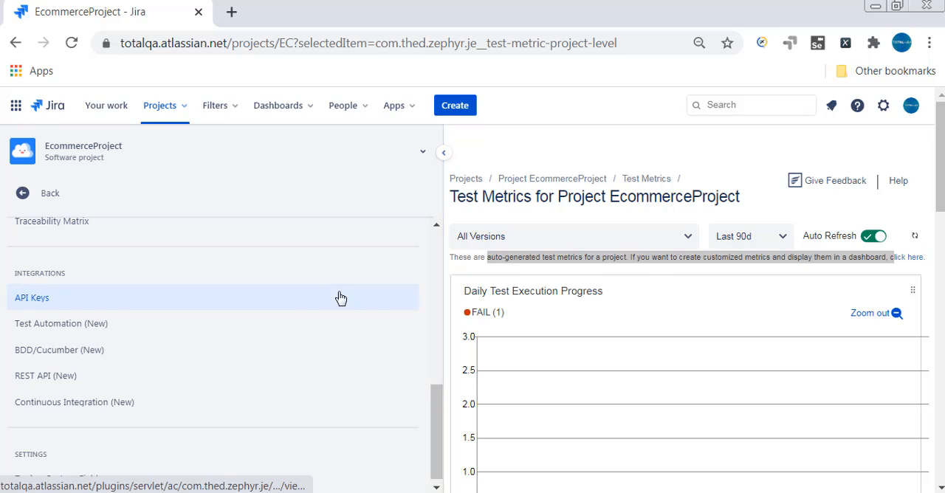
left_click(340, 298)
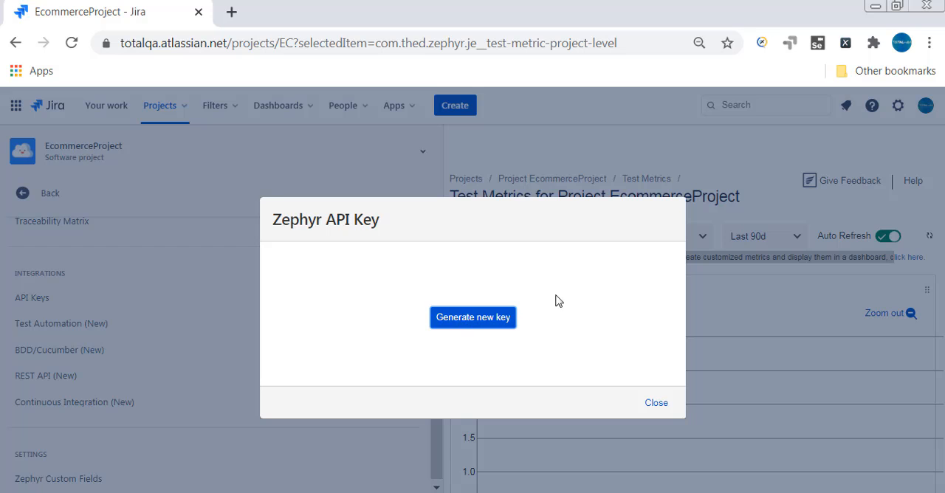
- Close the Zephyr API Key dialog without generating a key and return from the Zephyr navigation to the EcommerceProject main navigation
left_click(649, 404)
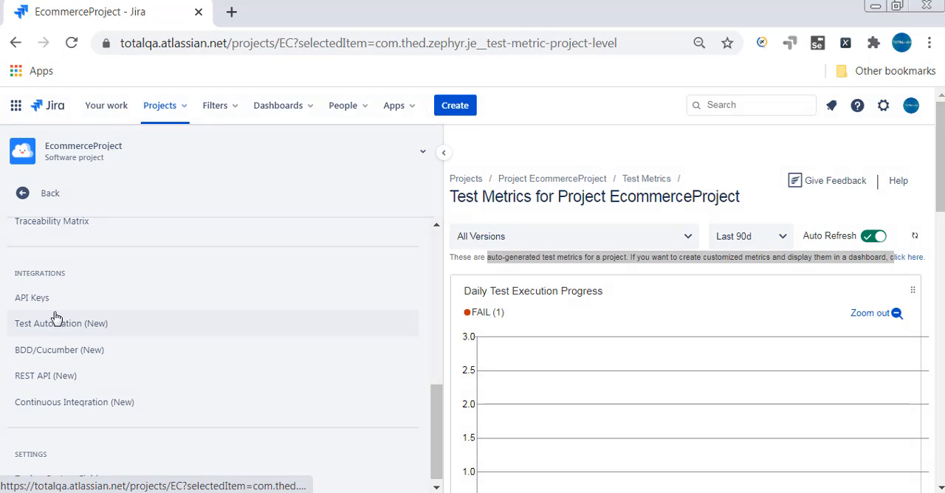
scroll(78, 414, "up", 1)
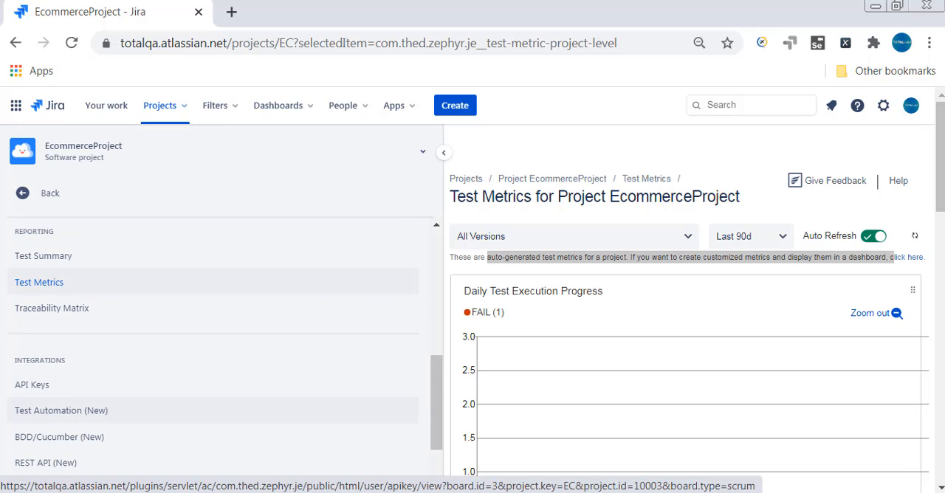
scroll(90, 375, "up", 2)
scroll(90, 374, "up", 1)
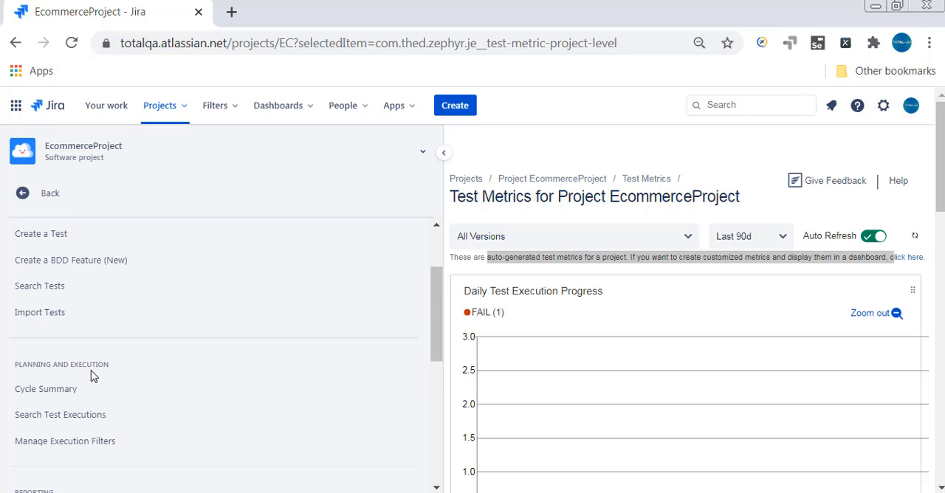
scroll(90, 375, "up", 2)
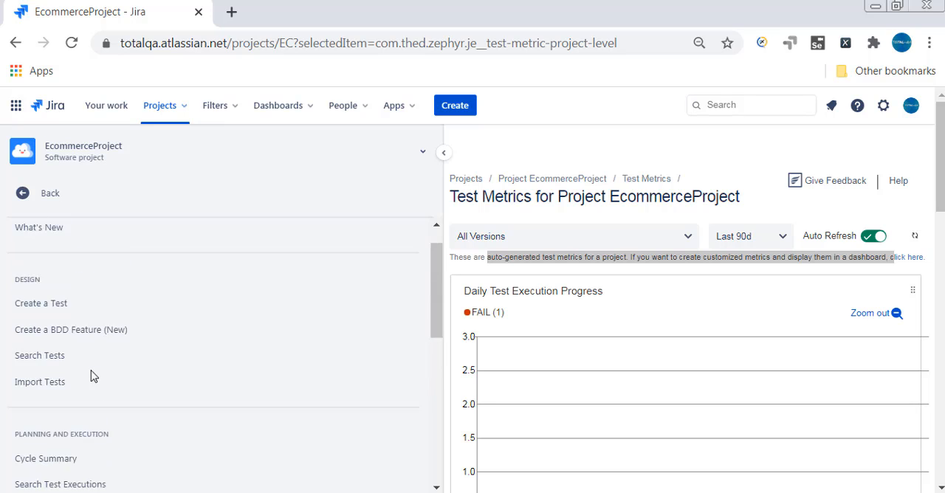
left_click(25, 199)
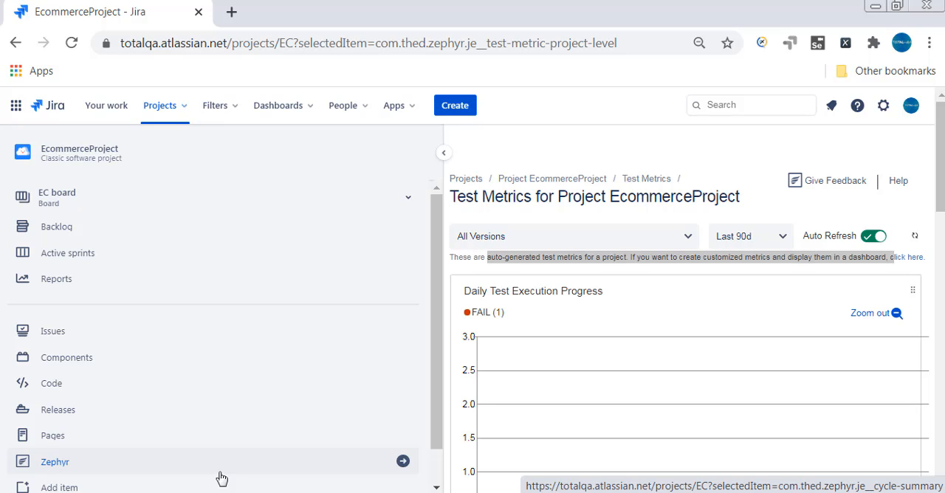
- Switch to zephyr.txt in Notepad and highlight the topic list from Create a Testcase through Integration to recap it
left_click(181, 492)
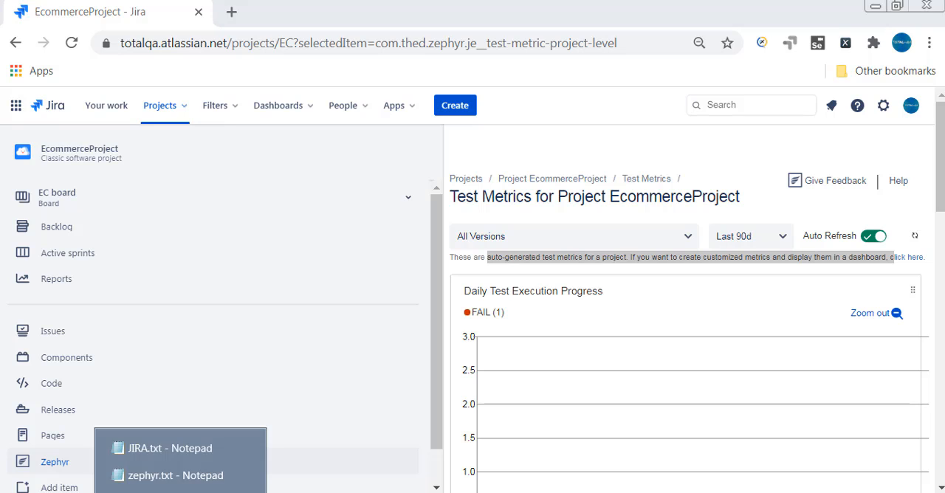
left_click(177, 475)
scroll(129, 354, "up", 2)
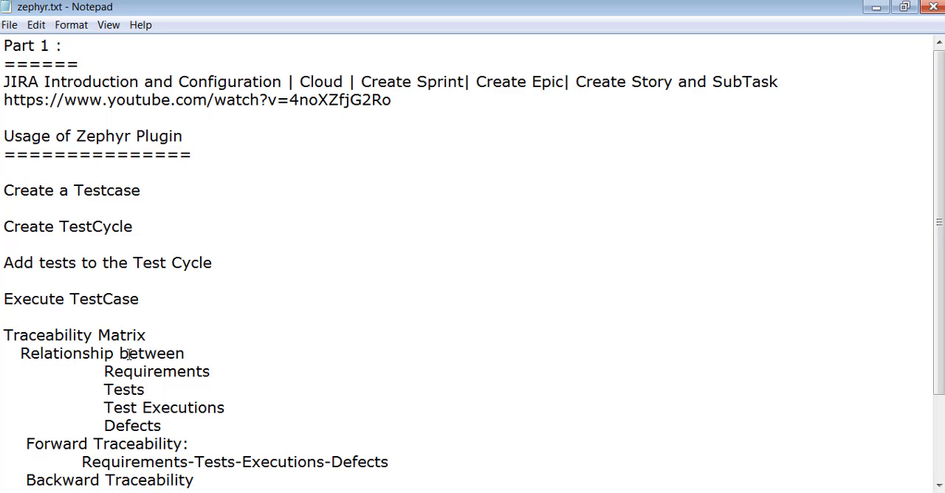
scroll(208, 339, "down", 2)
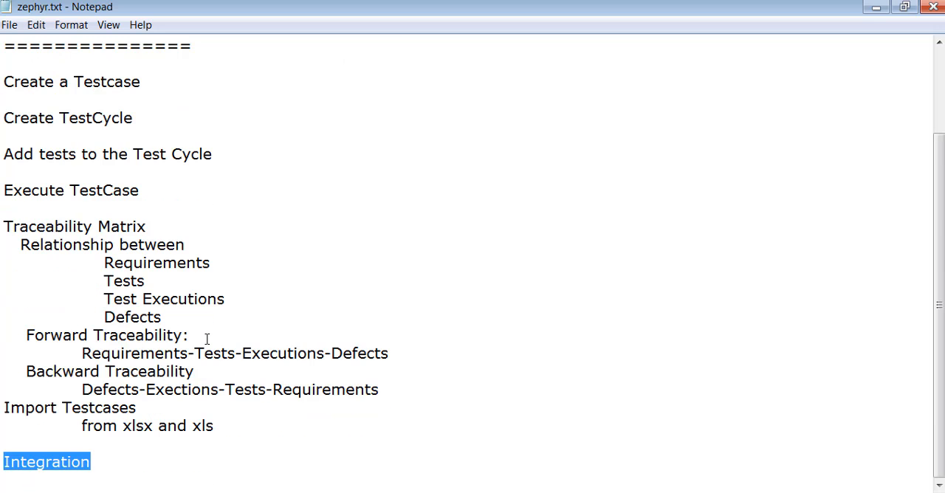
scroll(208, 339, "up", 2)
left_click_drag(6, 171, 162, 476)
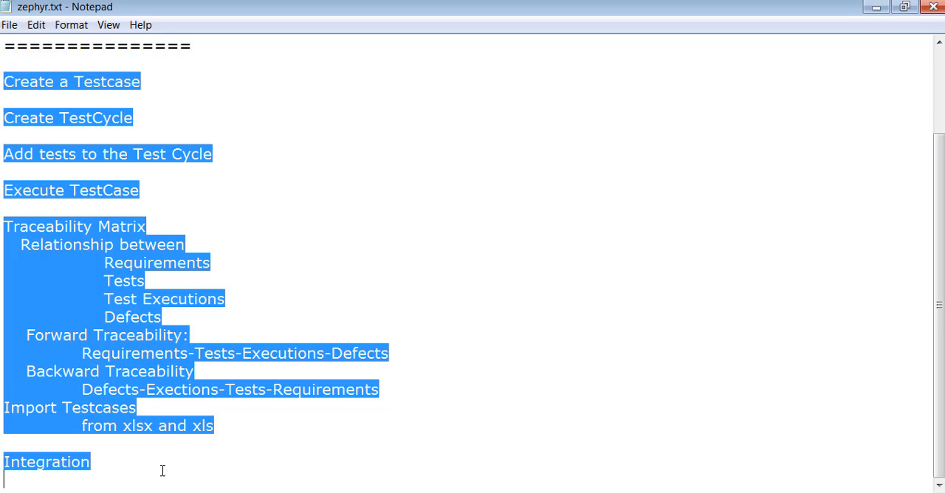
scroll(177, 465, "up", 2)
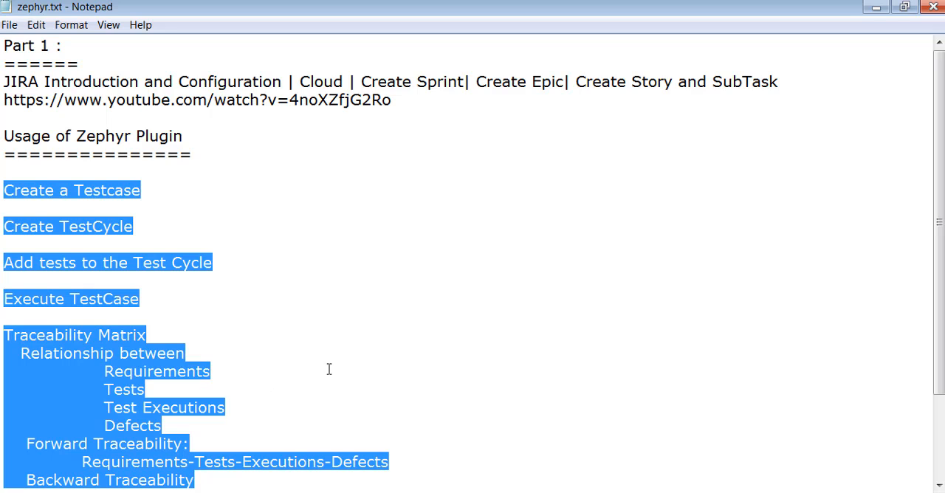
scroll(513, 288, "down", 2)
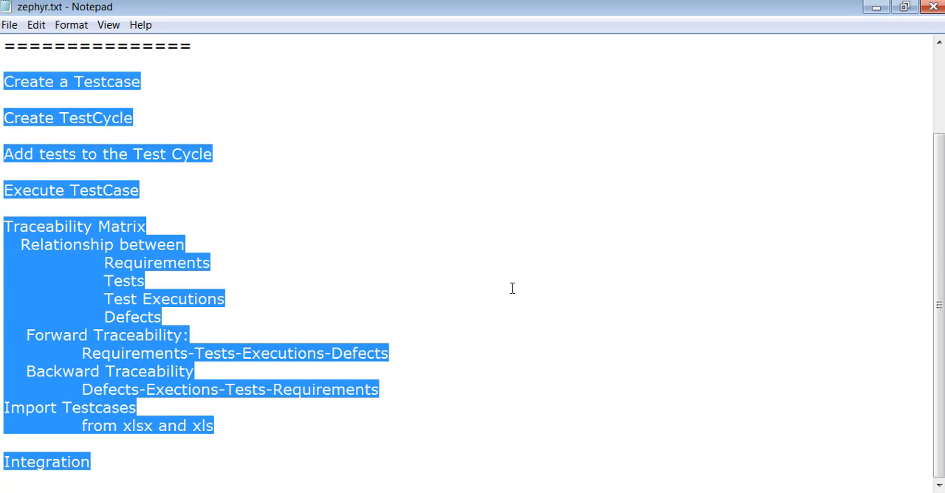